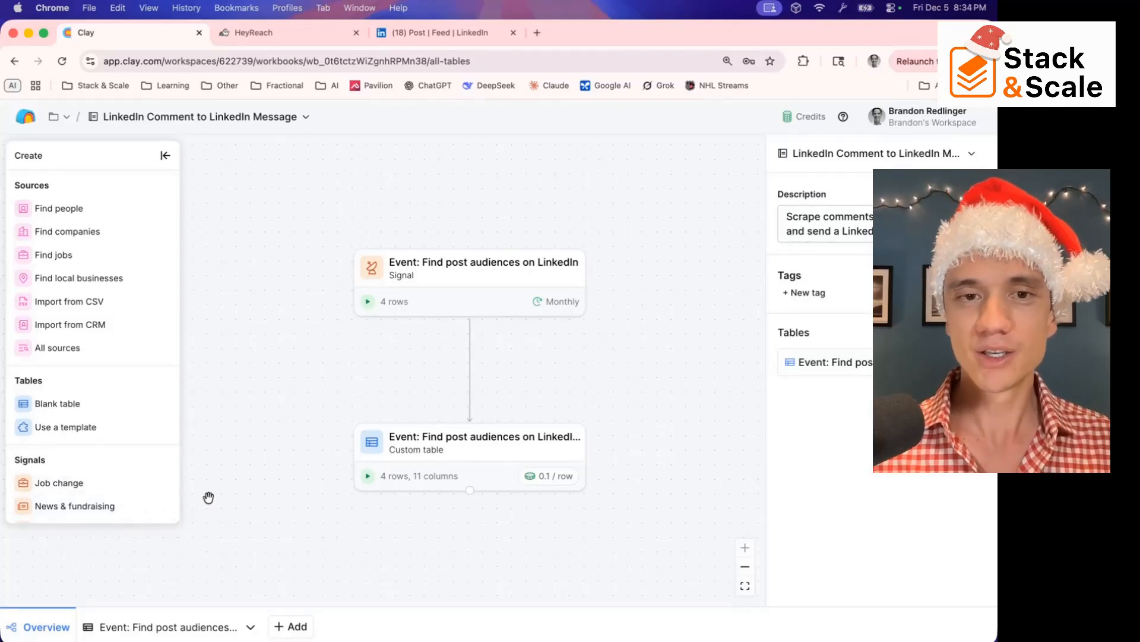
Open the post audiences table of the LinkedIn Comment to LinkedIn Message workbook and open its LinkedIn signal for editing
left_click(158, 620)
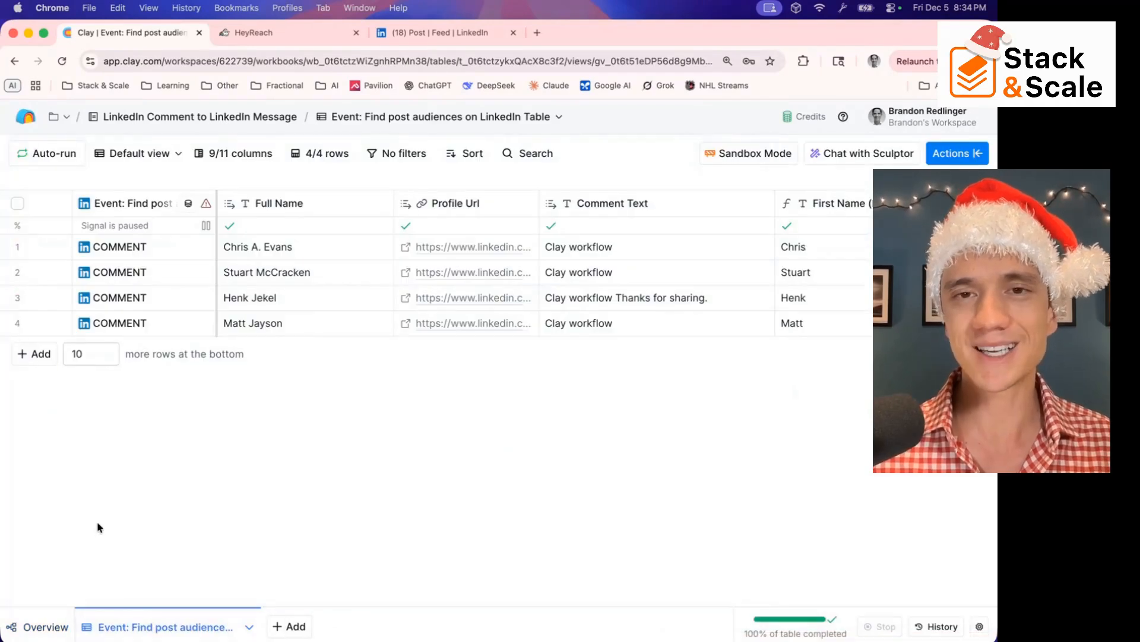
left_click(46, 629)
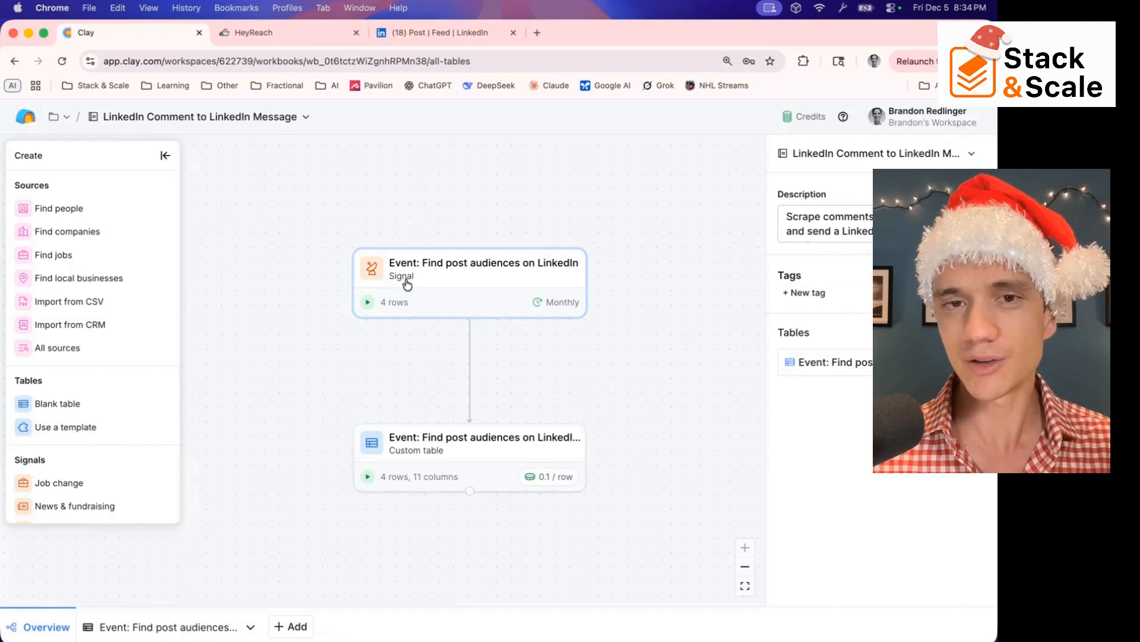
left_click(141, 633)
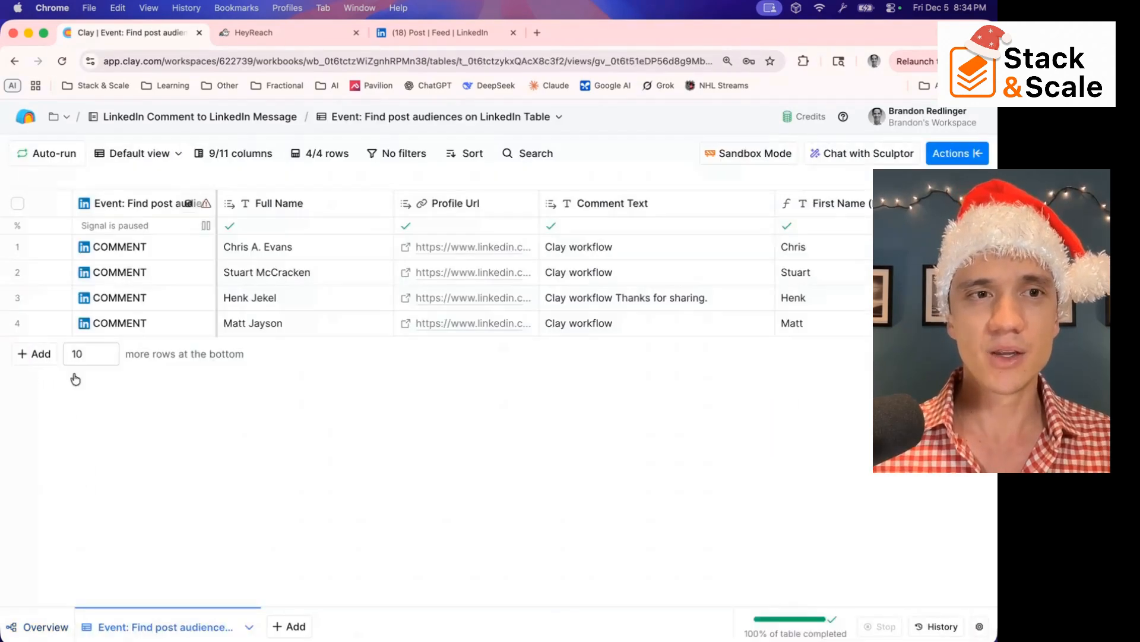
left_click(141, 210)
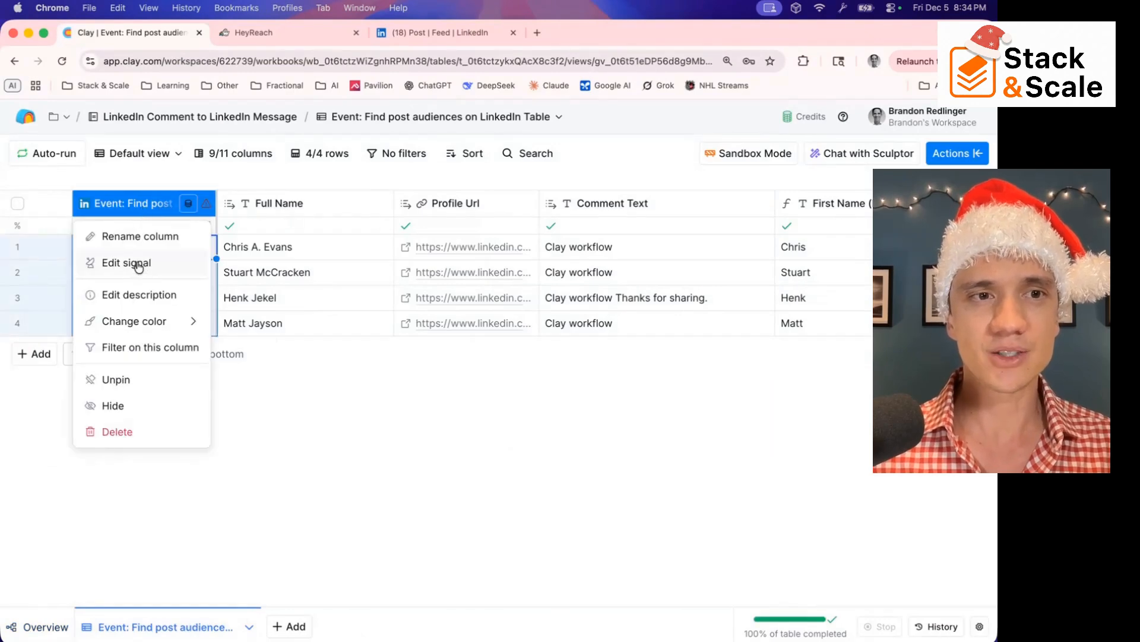
left_click(114, 267)
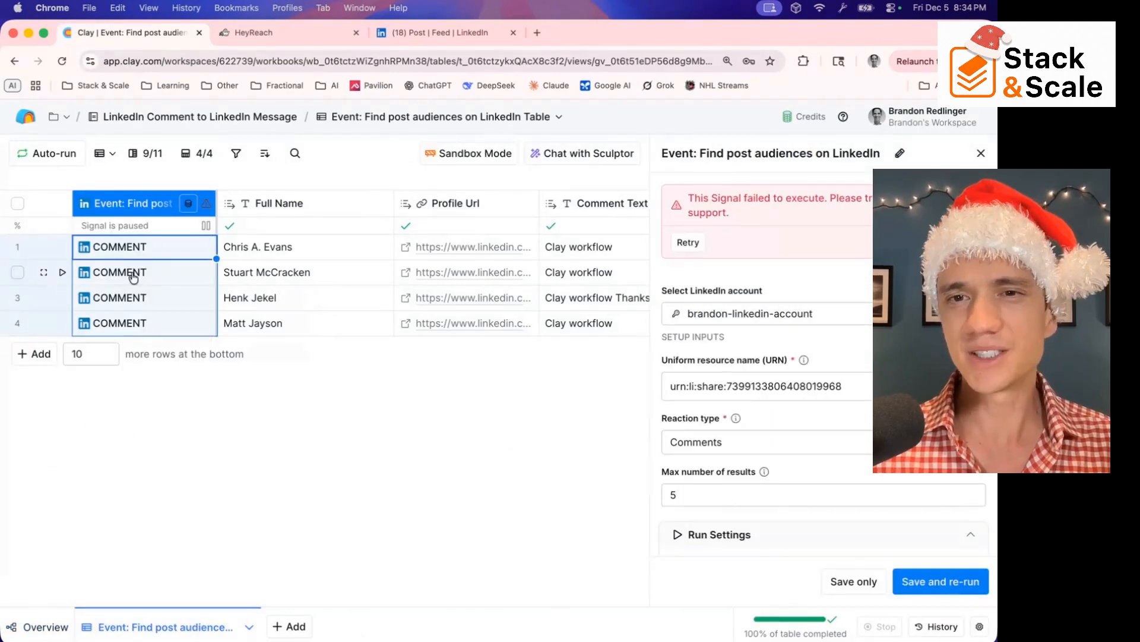
Add a LinkedIn account to the signal by signing in with the account e-mail and password, and save the connection
left_click(762, 316)
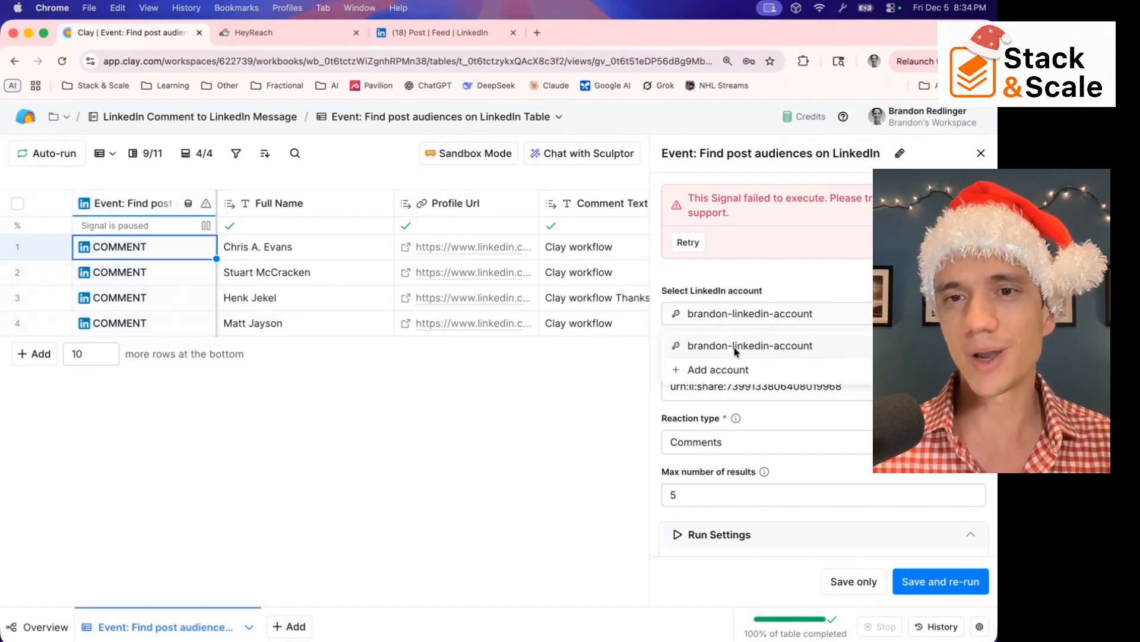
left_click(729, 369)
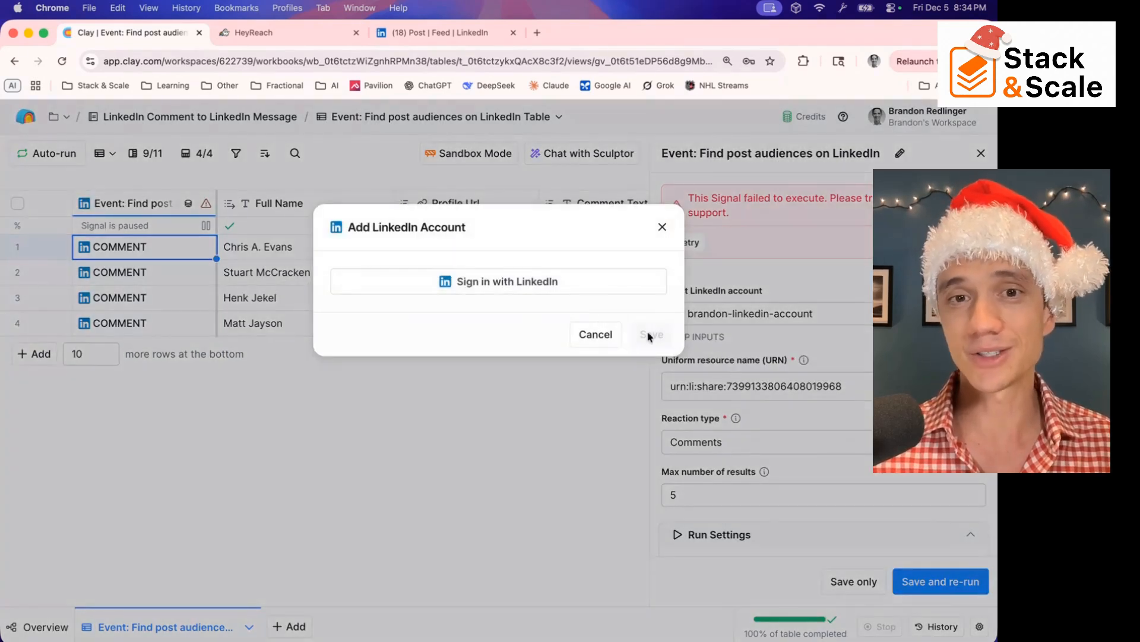
left_click(531, 284)
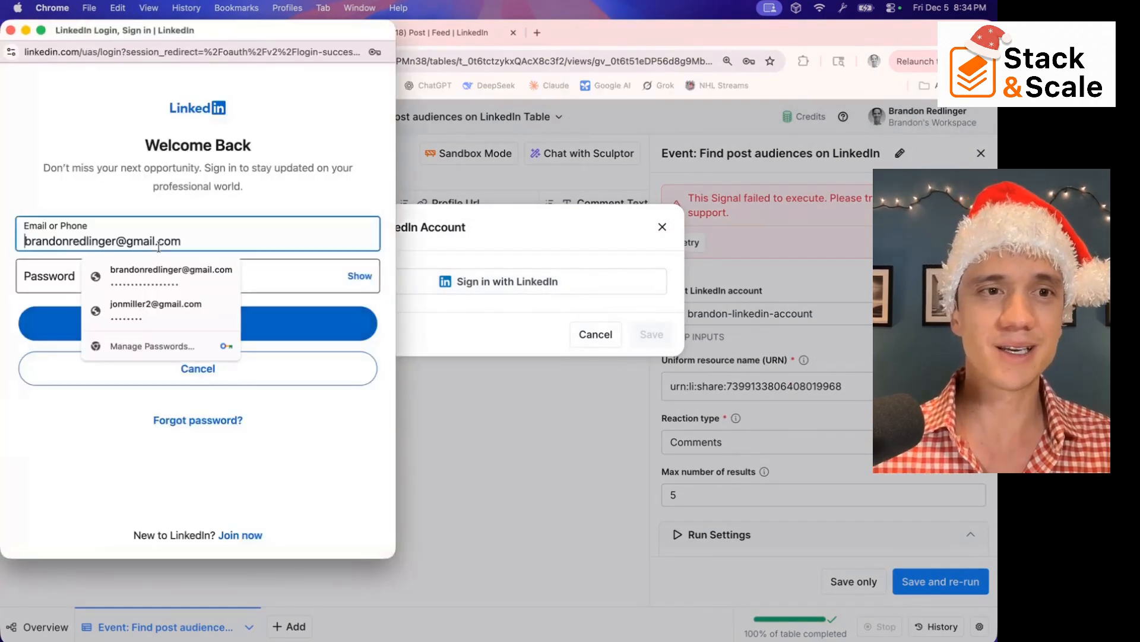
left_click(235, 242)
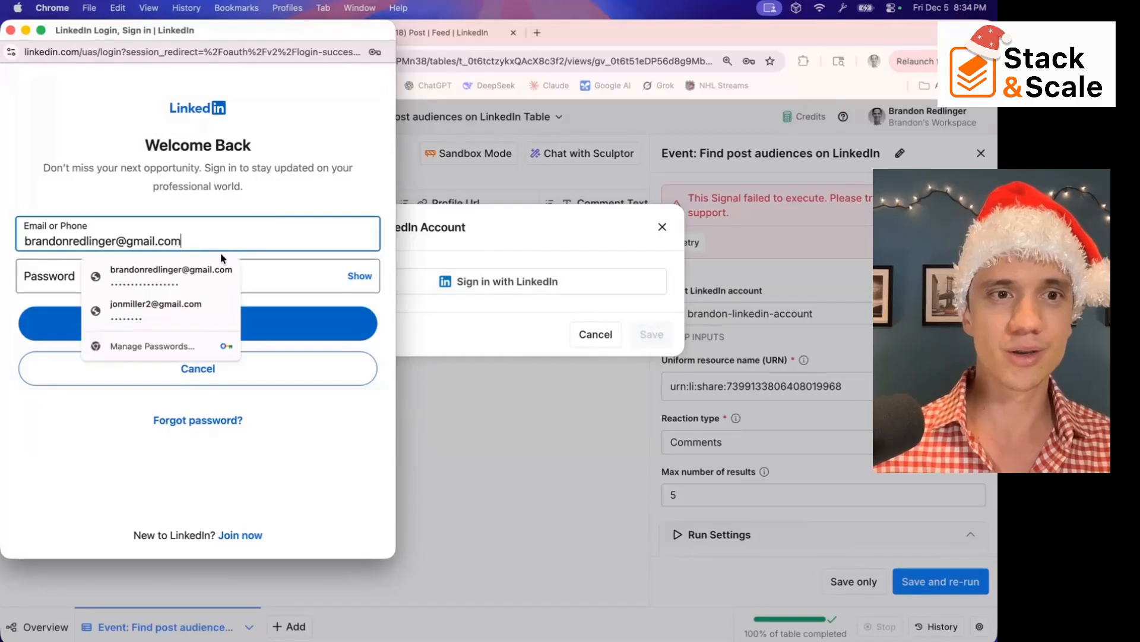
left_click(211, 276)
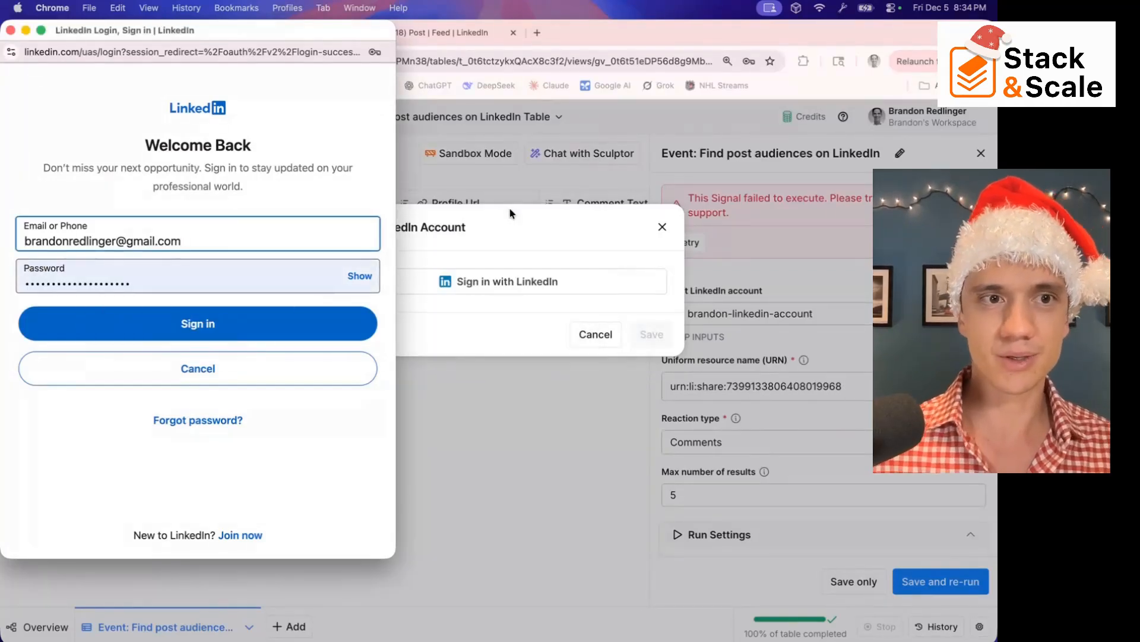
left_click(109, 327)
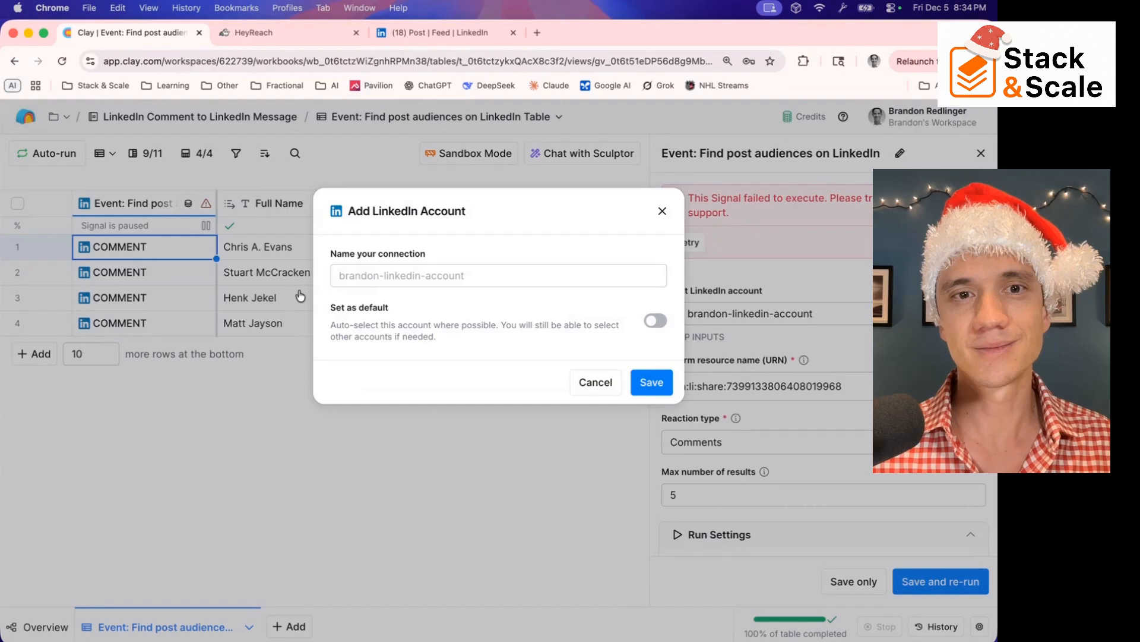
left_click(404, 273)
left_click(661, 384)
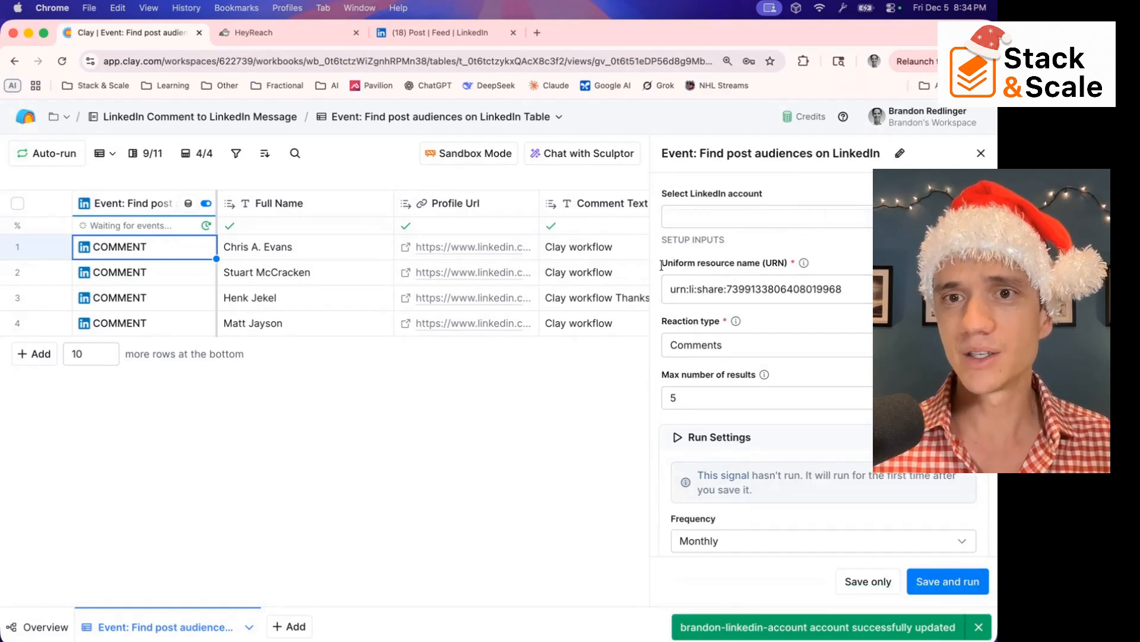
Switch to the LinkedIn post about the Clay workflow and copy its embed code with less text
left_click_drag(662, 263, 760, 262)
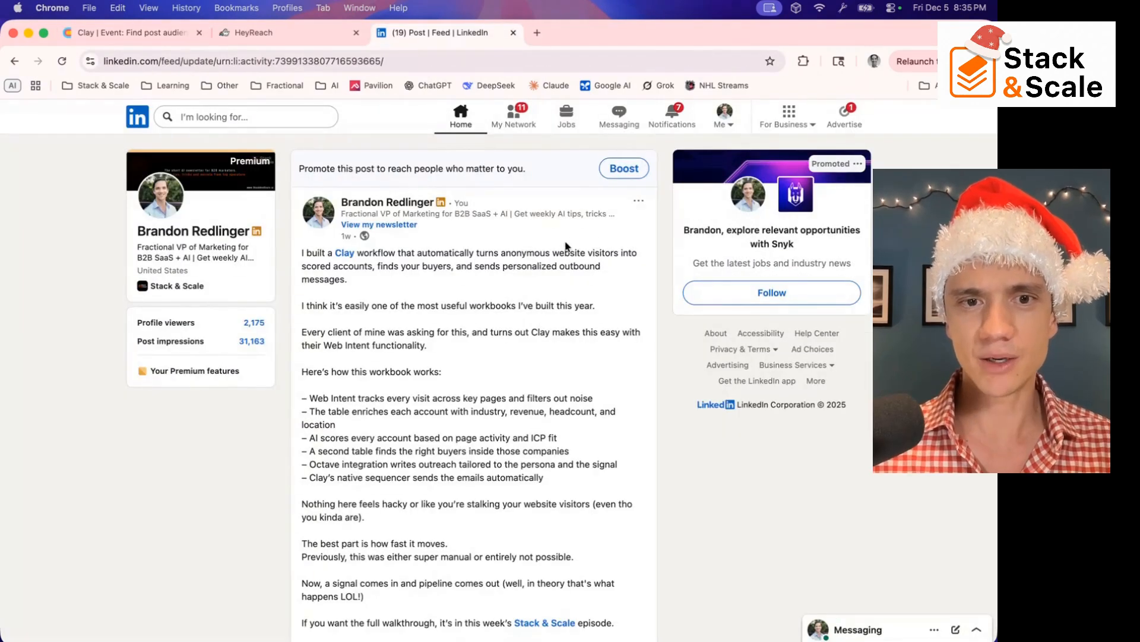
scroll(565, 246, "down", 6)
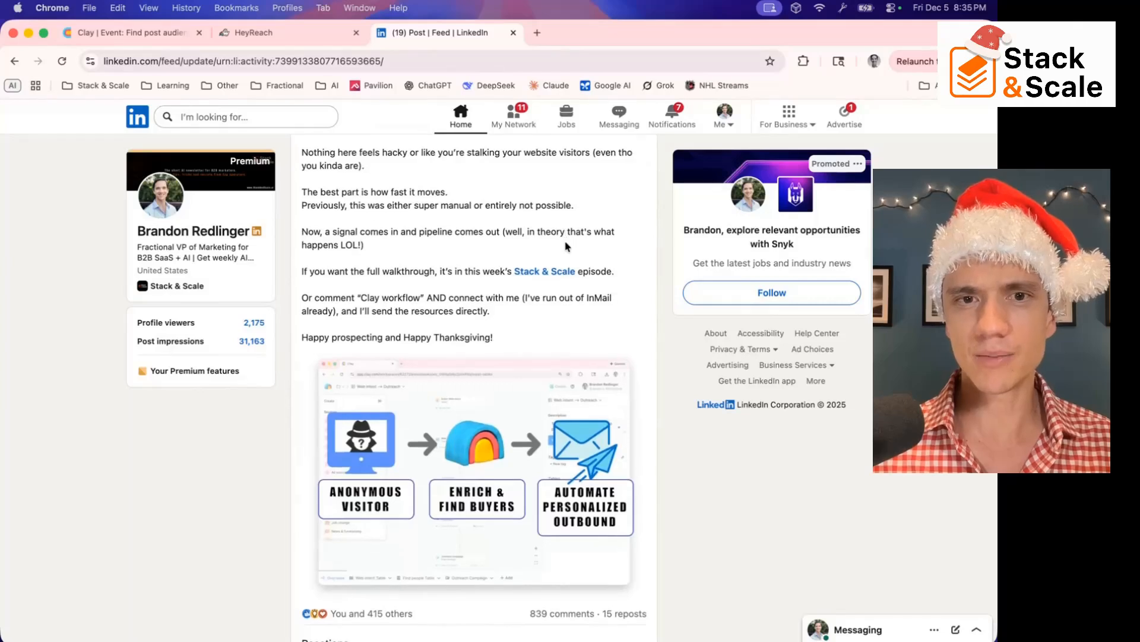
scroll(565, 247, "down", 4)
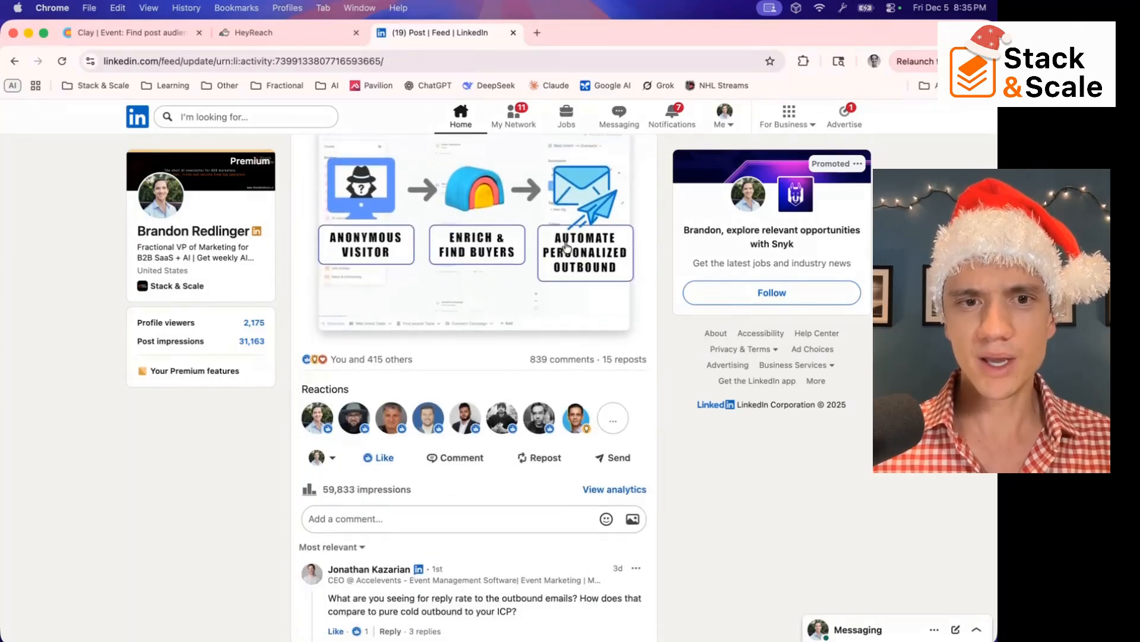
scroll(555, 261, "up", 6)
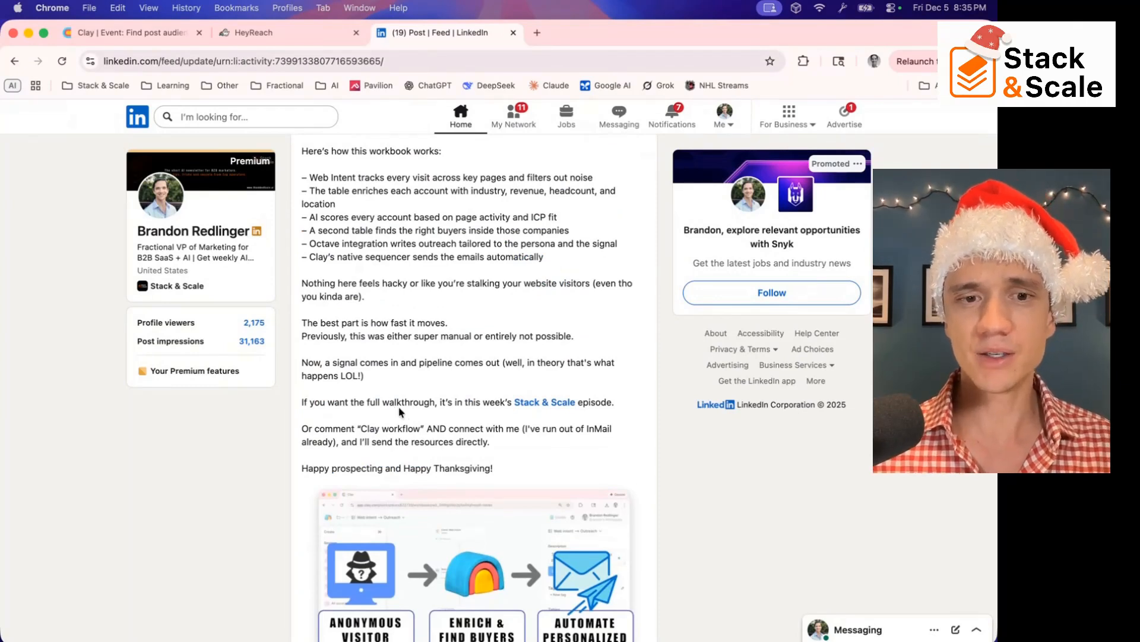
scroll(399, 409, "down", 2)
scroll(401, 413, "up", 6)
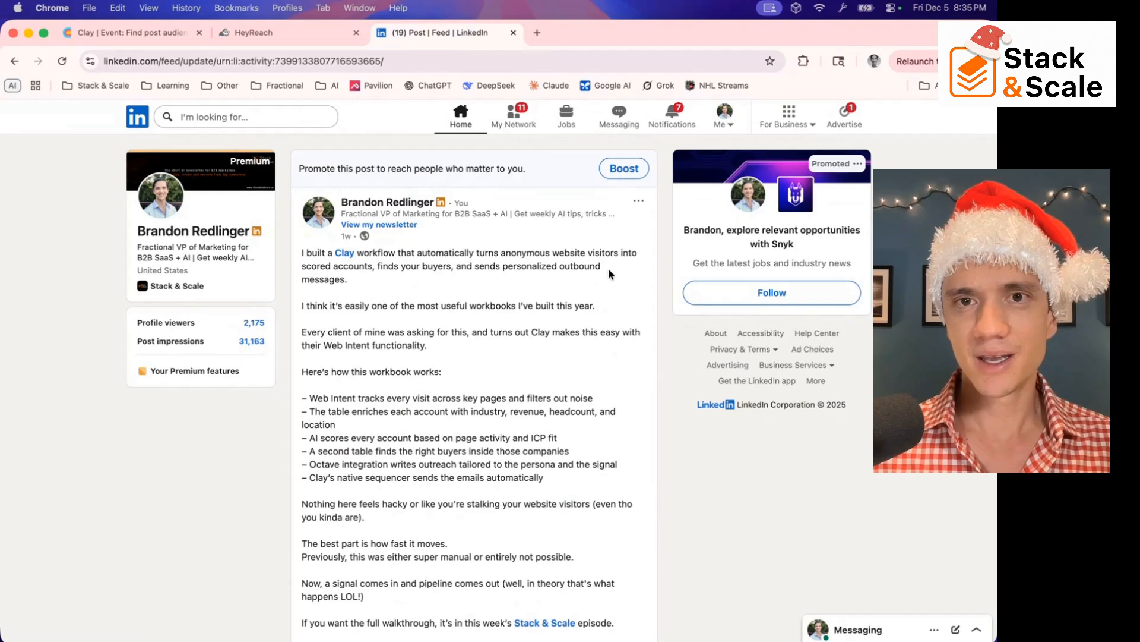
left_click(638, 201)
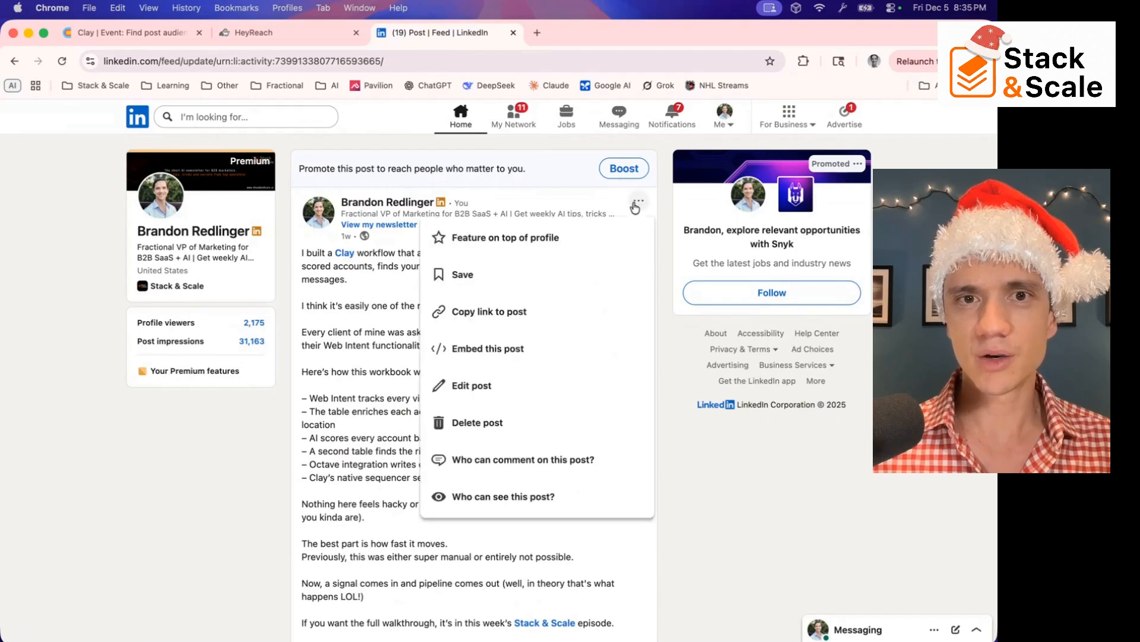
left_click(496, 353)
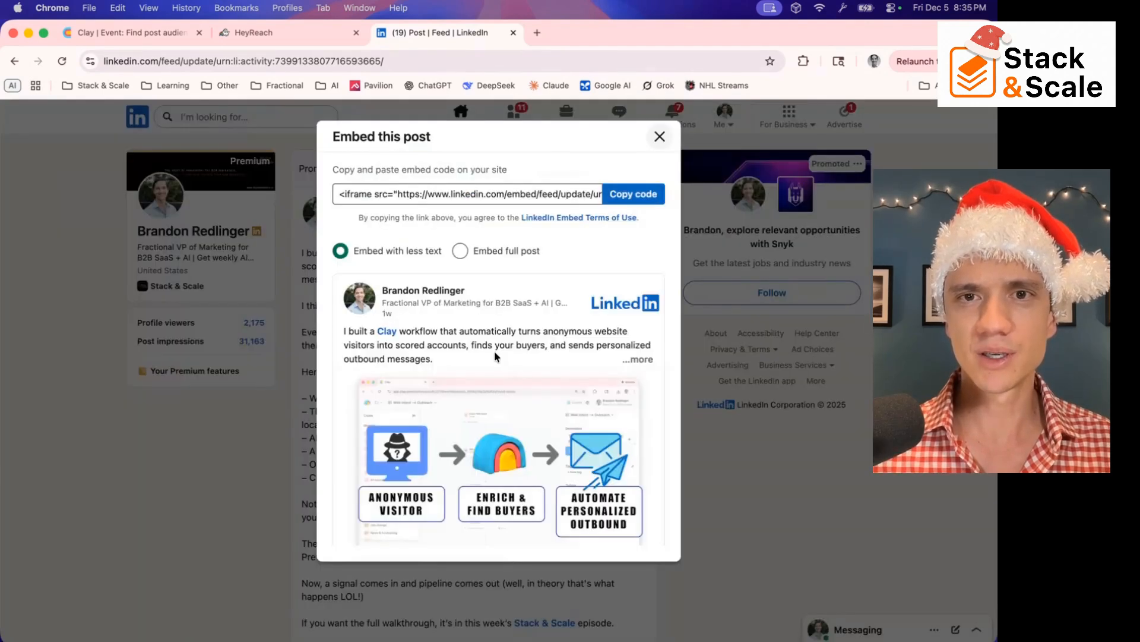
left_click(633, 194)
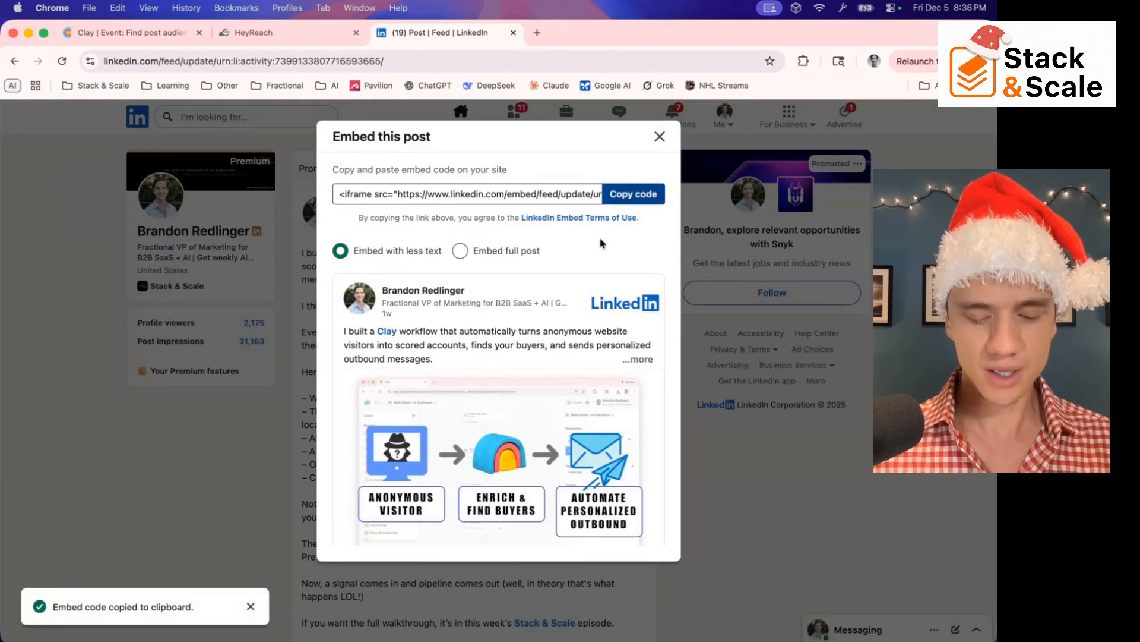
Create a new Google Docs document through docs.new and paste the embed code into it
key("super+t")
type("docs.new")
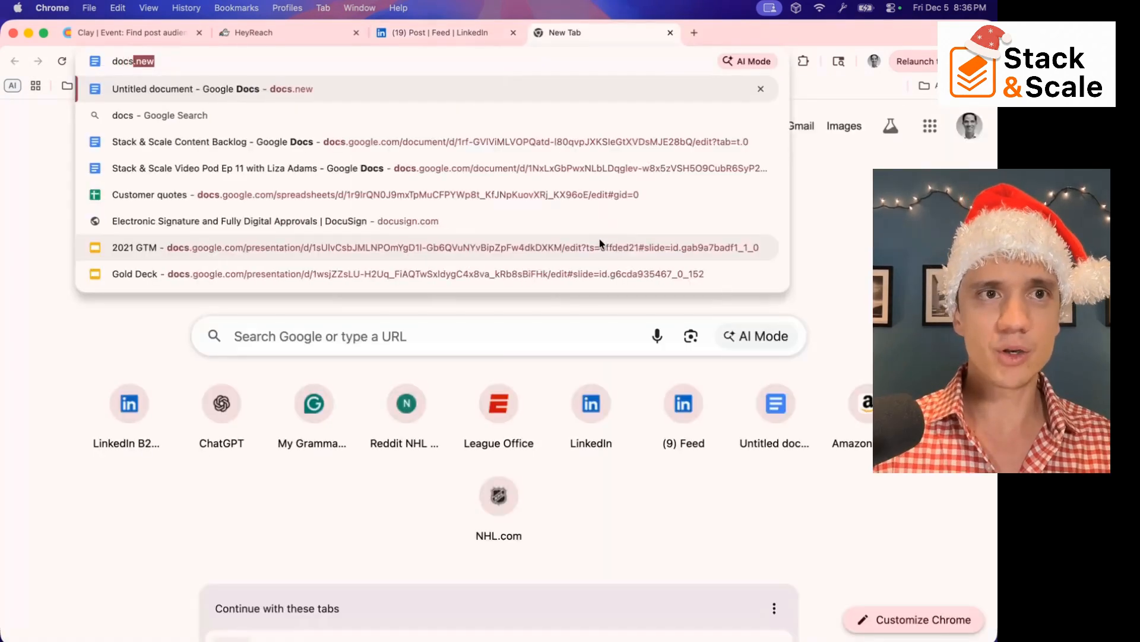
key("Return")
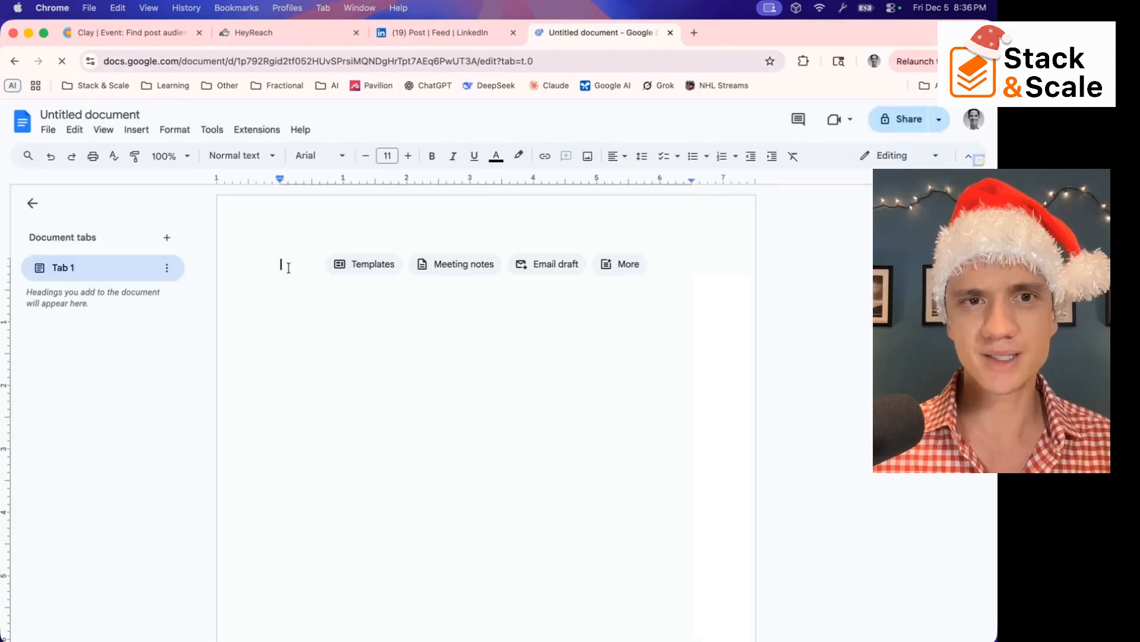
key("super+v")
left_click(479, 277)
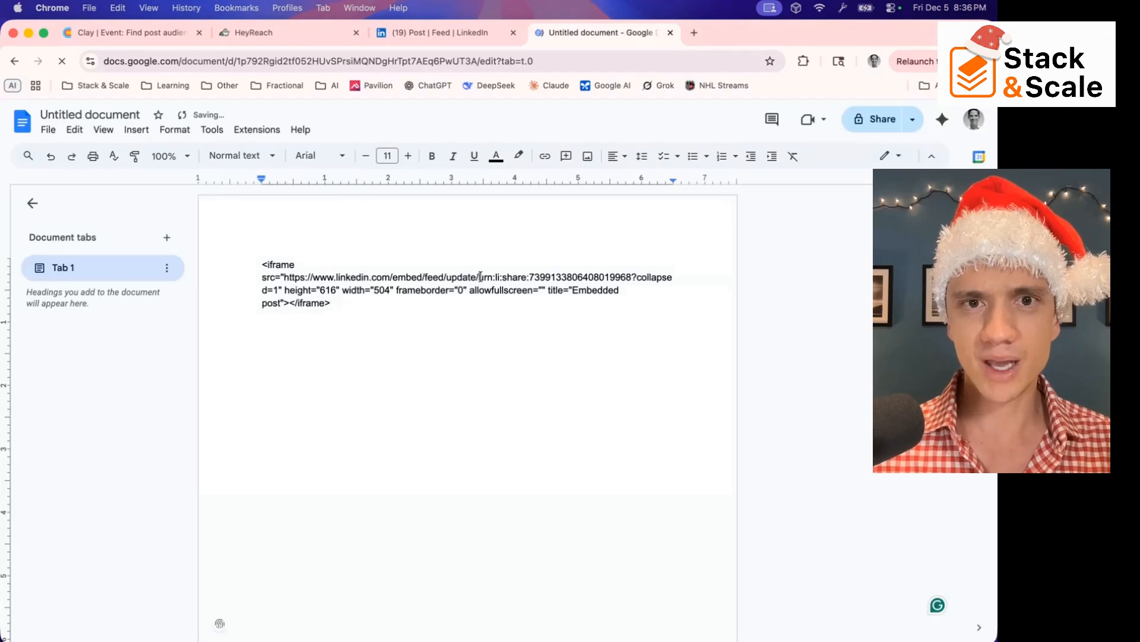
key("super+shift+Left")
key("Right")
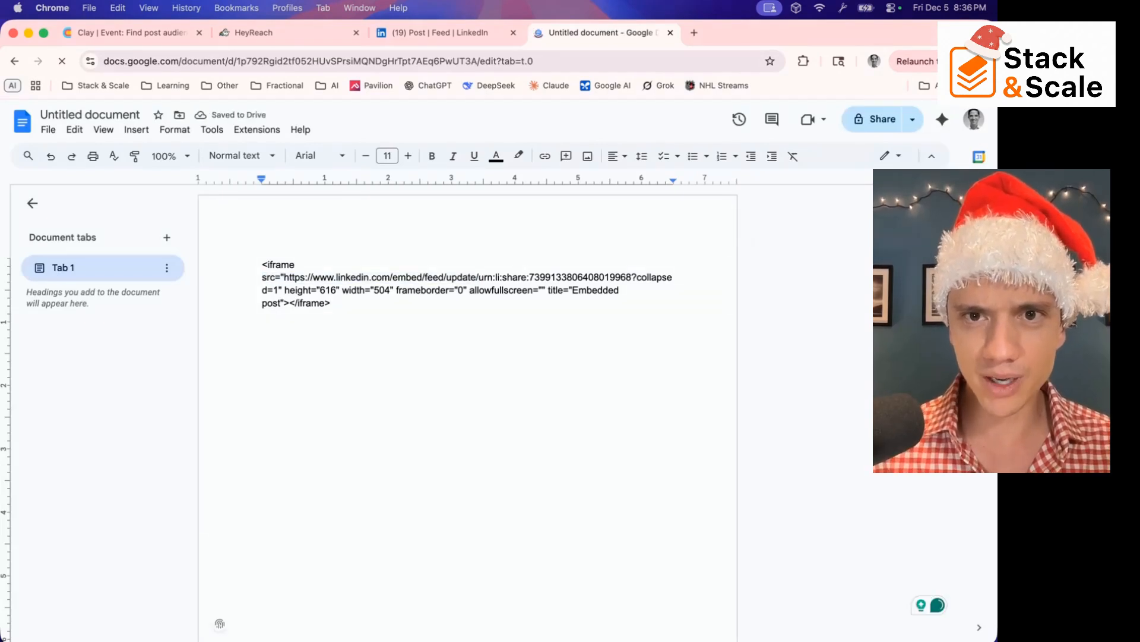
key("super+shift+Right")
key("shift+Left")
key("shift+Left")
key("shift+Left")
key("shift+Left")
key("shift+Left")
key("shift+Left")
key("shift+Left")
key("shift+Left")
key("shift+Left")
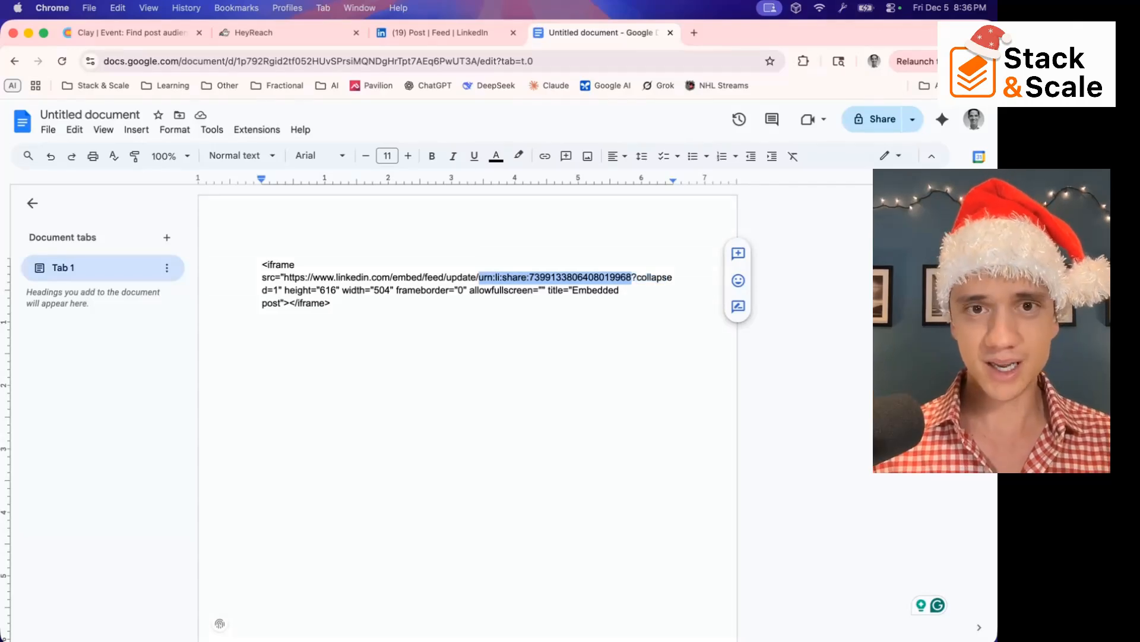
key("super+c")
key("super+a")
key("BackSpace")
key("super+v")
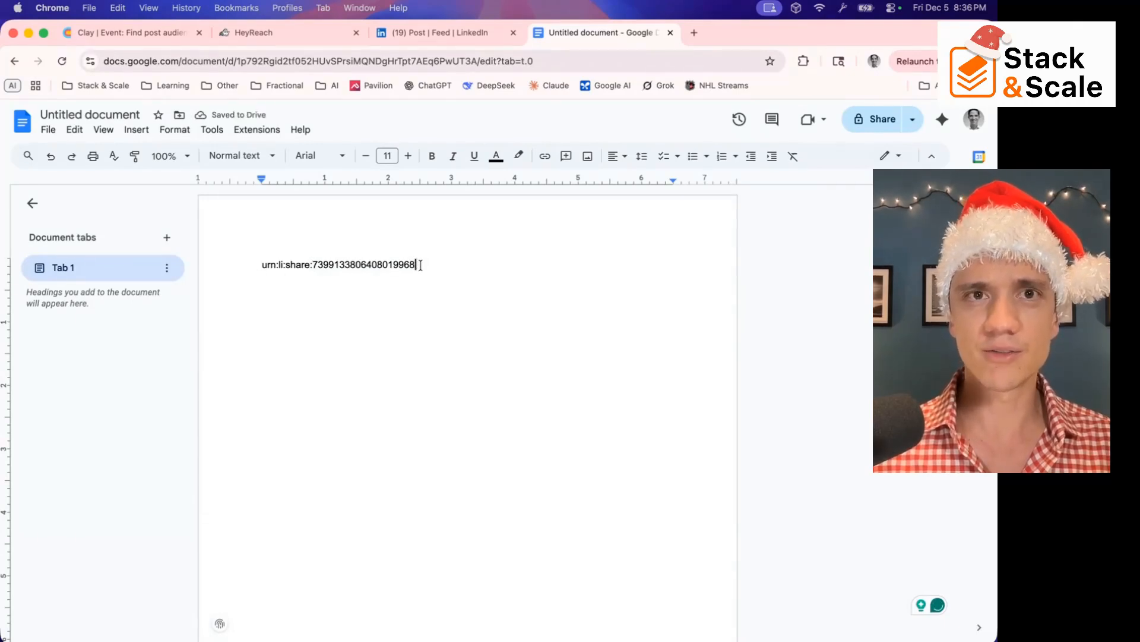
Return to Clay and, with the post's URN in the signal, choose Comments as reaction type and limit results to 4
key("ctrl+Tab")
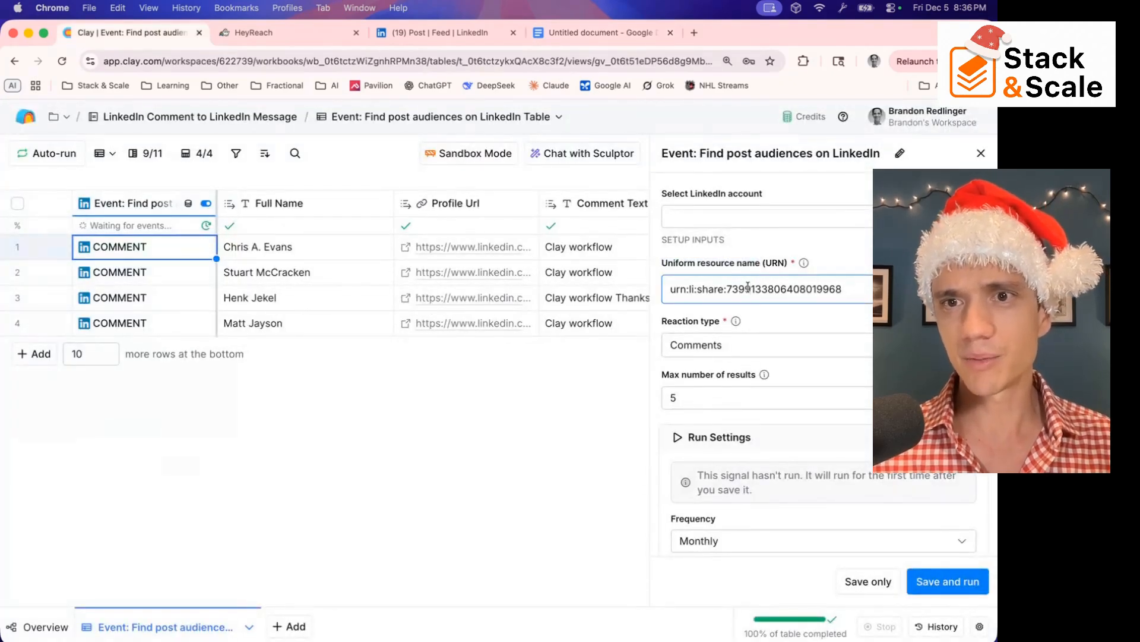
triple_click(749, 289)
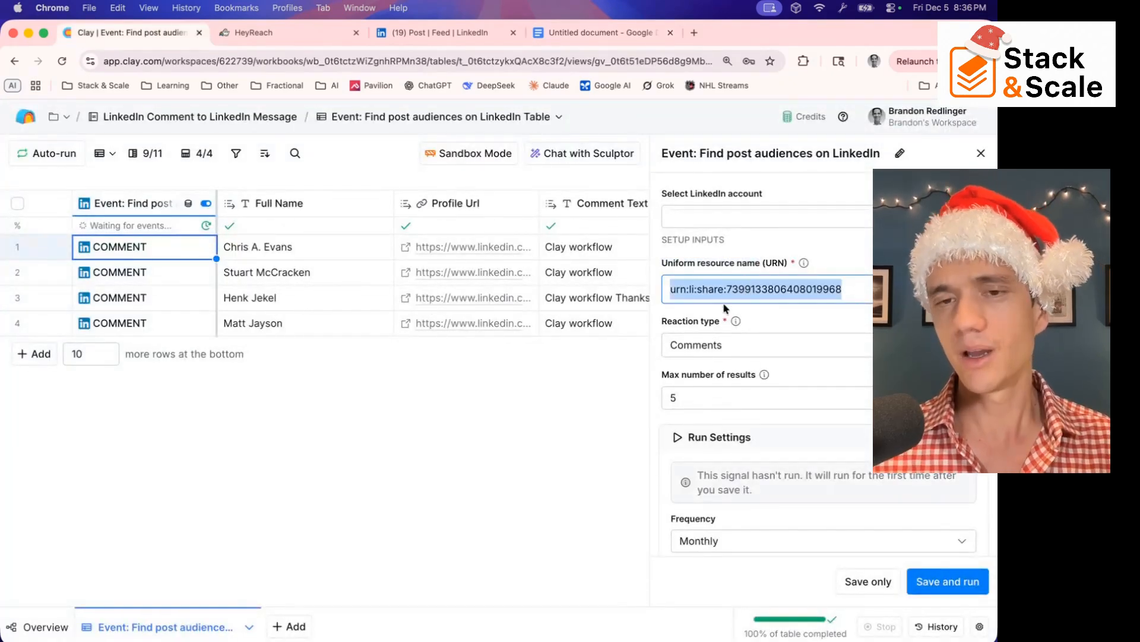
left_click(682, 355)
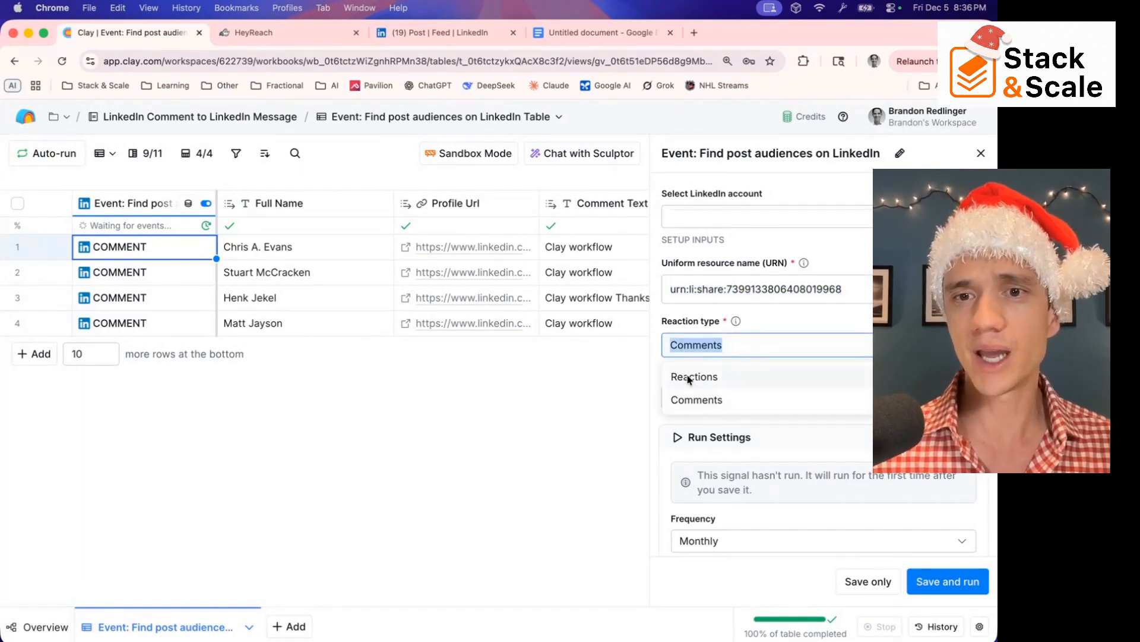
left_click(686, 402)
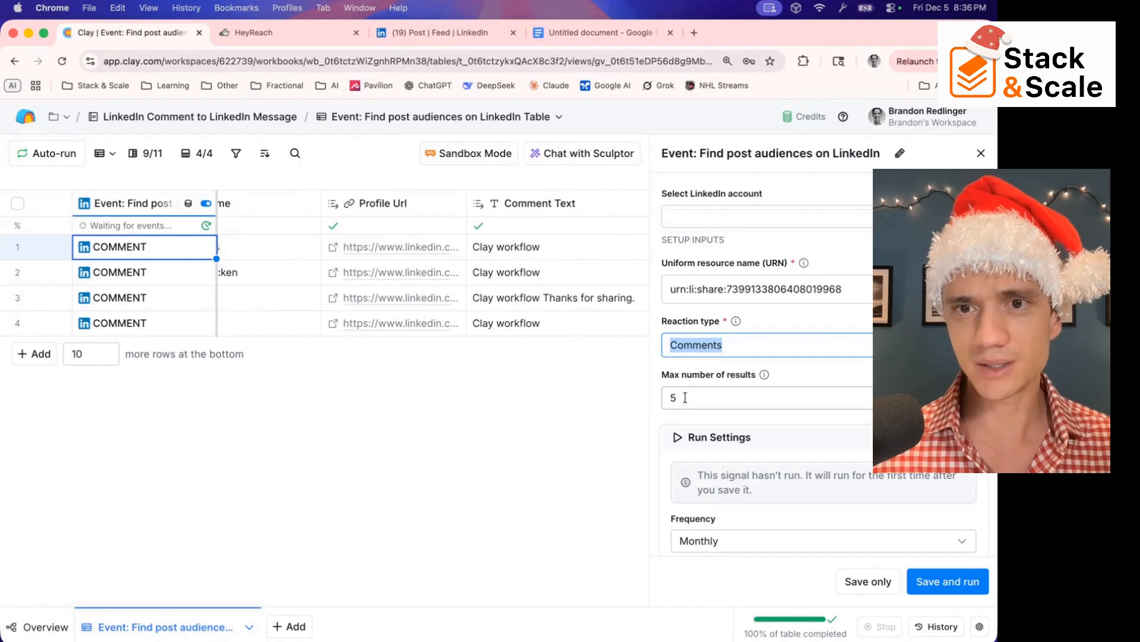
left_click(685, 397)
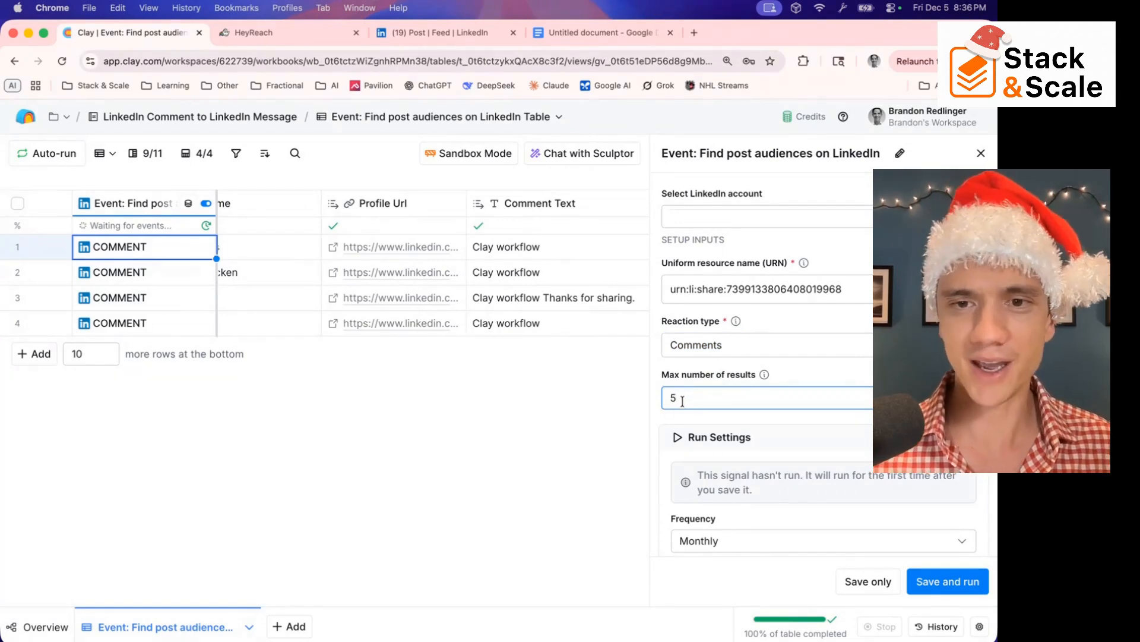
key("BackSpace")
type("4")
Set the signal's run frequency to Daily, then save and run it
scroll(690, 404, "down", 2)
left_click(698, 422)
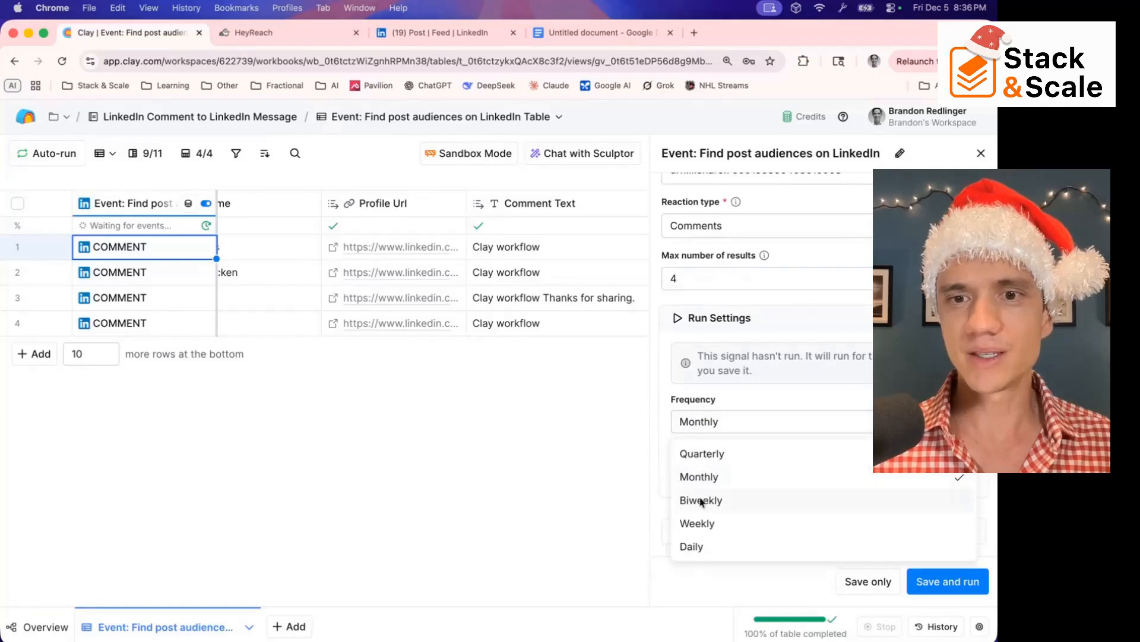
left_click(704, 546)
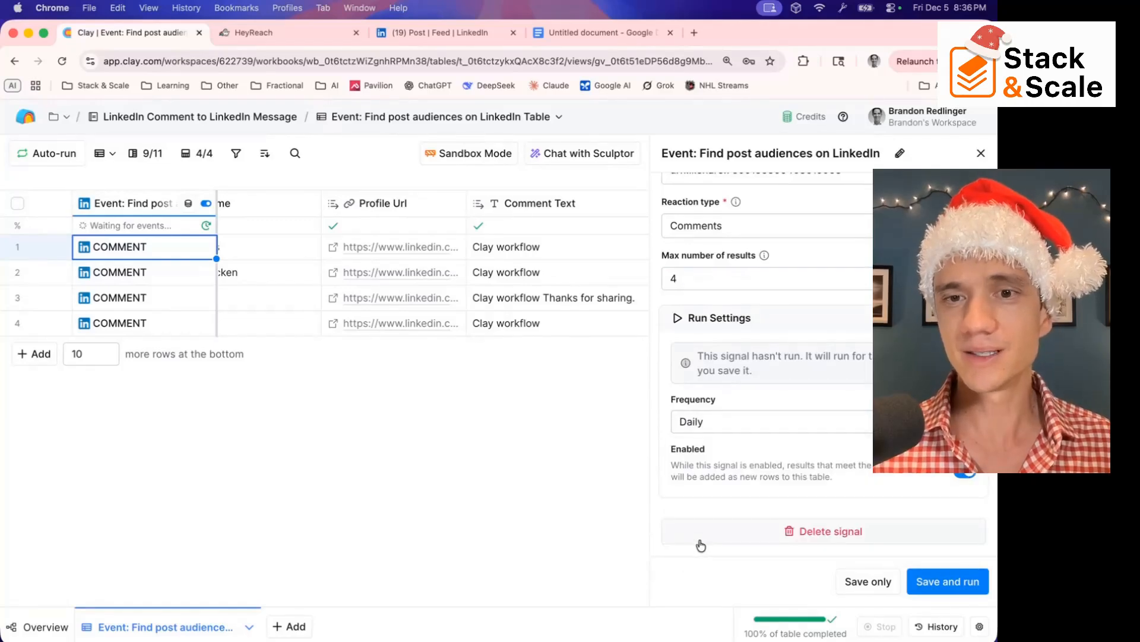
left_click(939, 583)
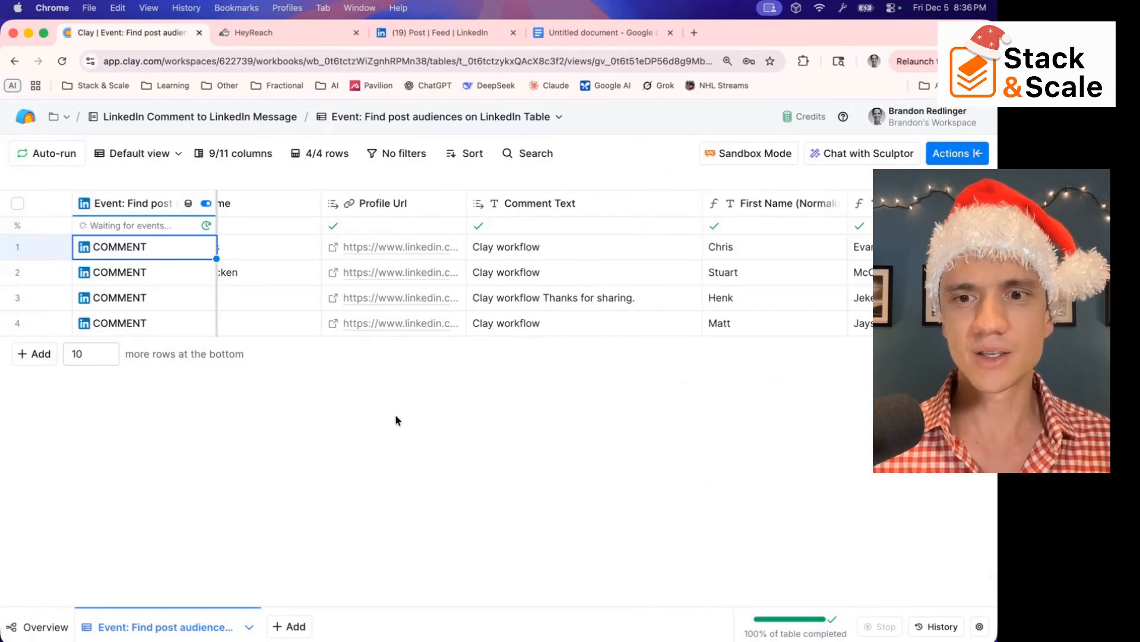
scroll(267, 291, "left", 3)
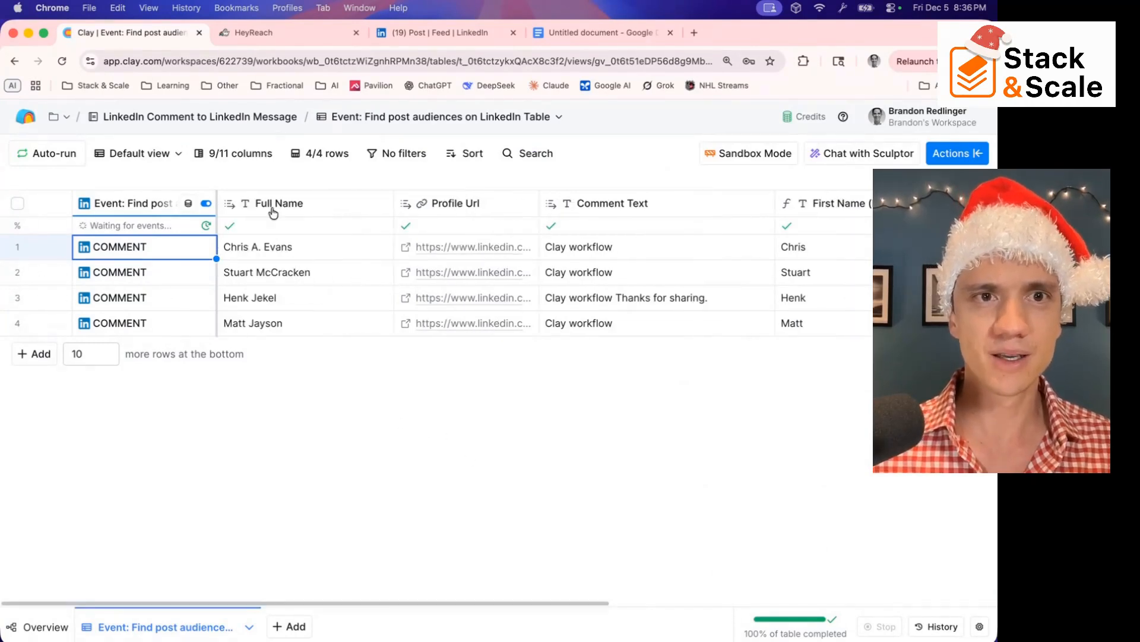
Examine the commenter table's columns, from full name, profile URL and comment text to the template mention check and campaign status
scroll(280, 214, "right", 2)
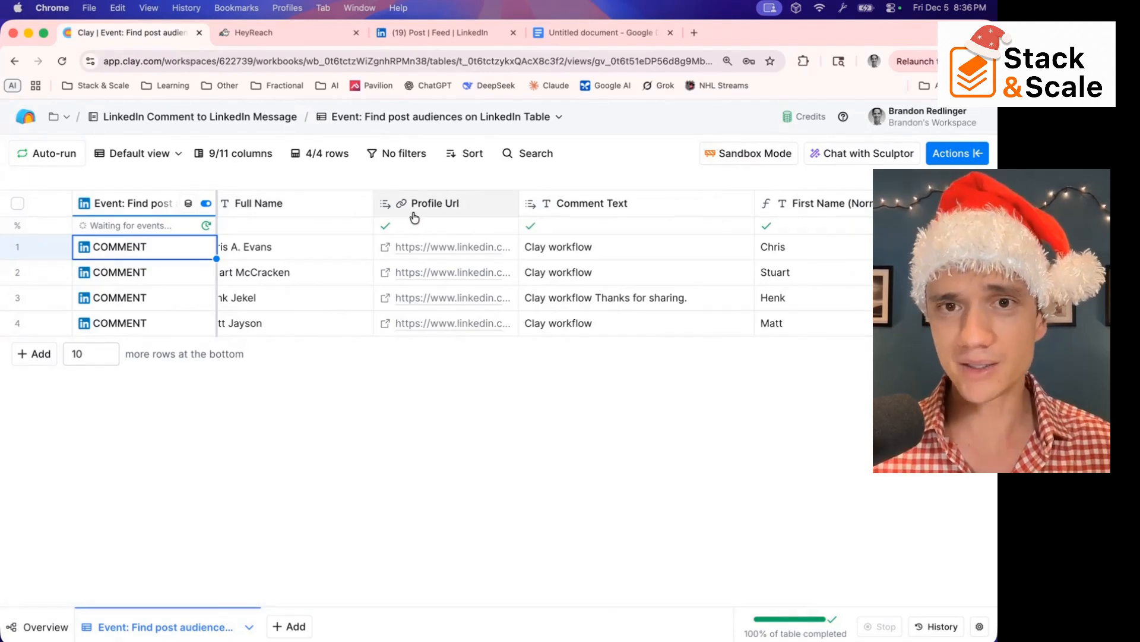
scroll(433, 224, "right", 3)
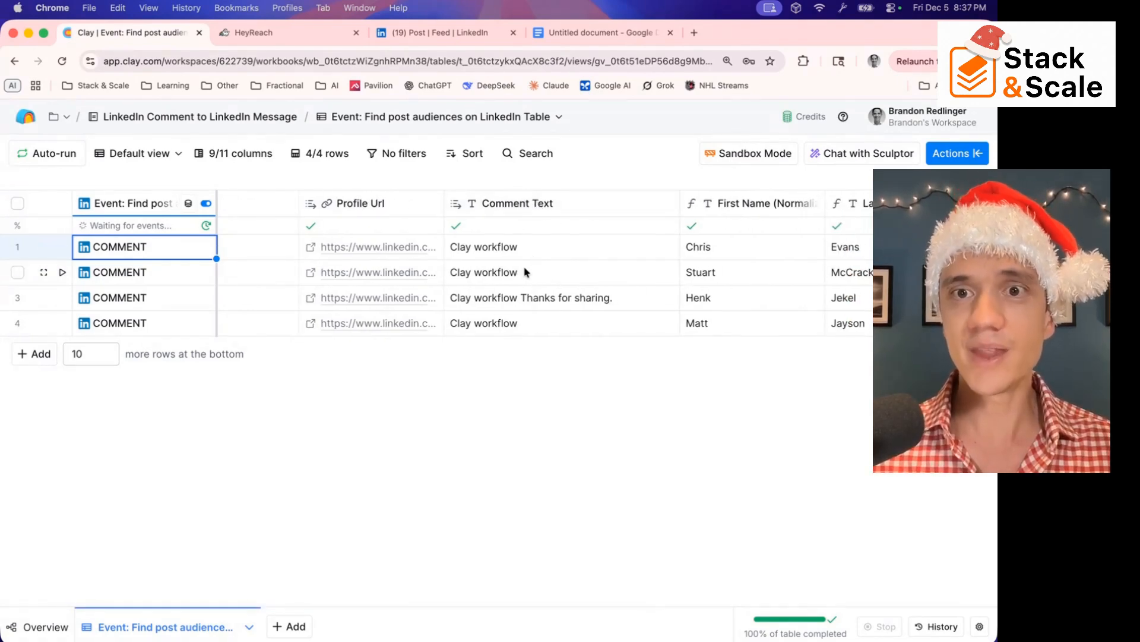
scroll(526, 272, "right", 15)
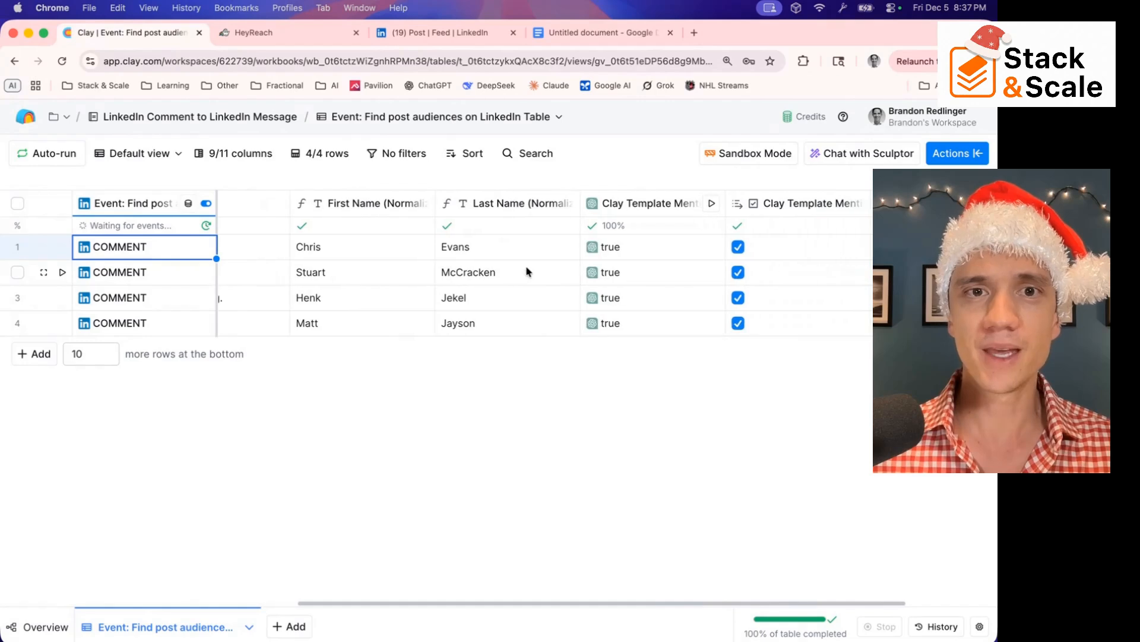
scroll(347, 284, "left", 1)
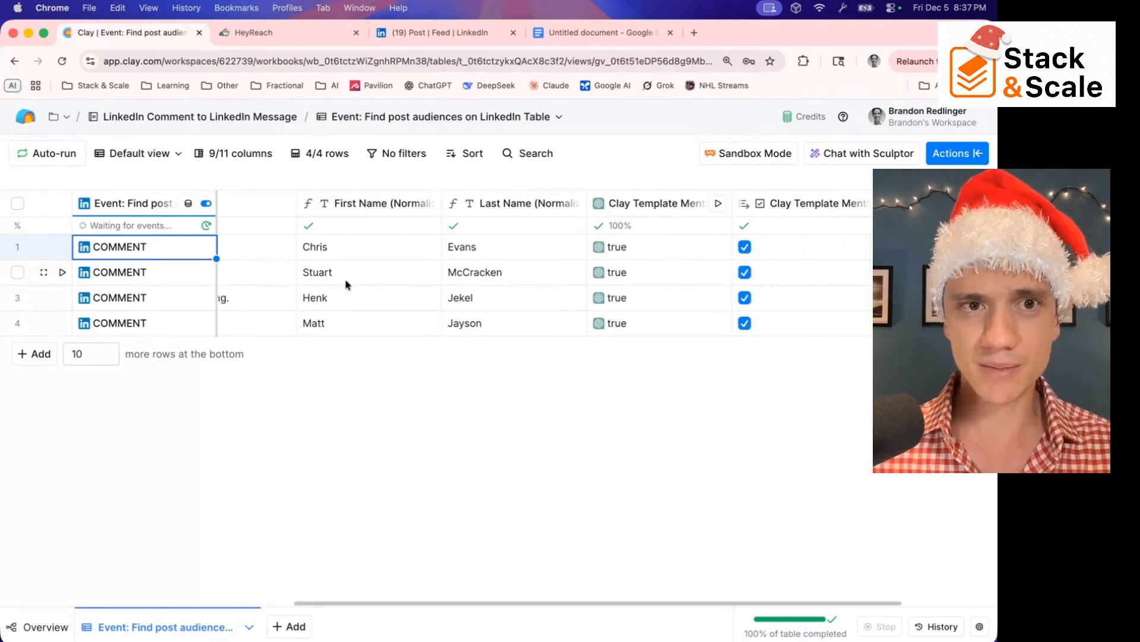
scroll(327, 255, "left", 15)
scroll(416, 279, "right", 10)
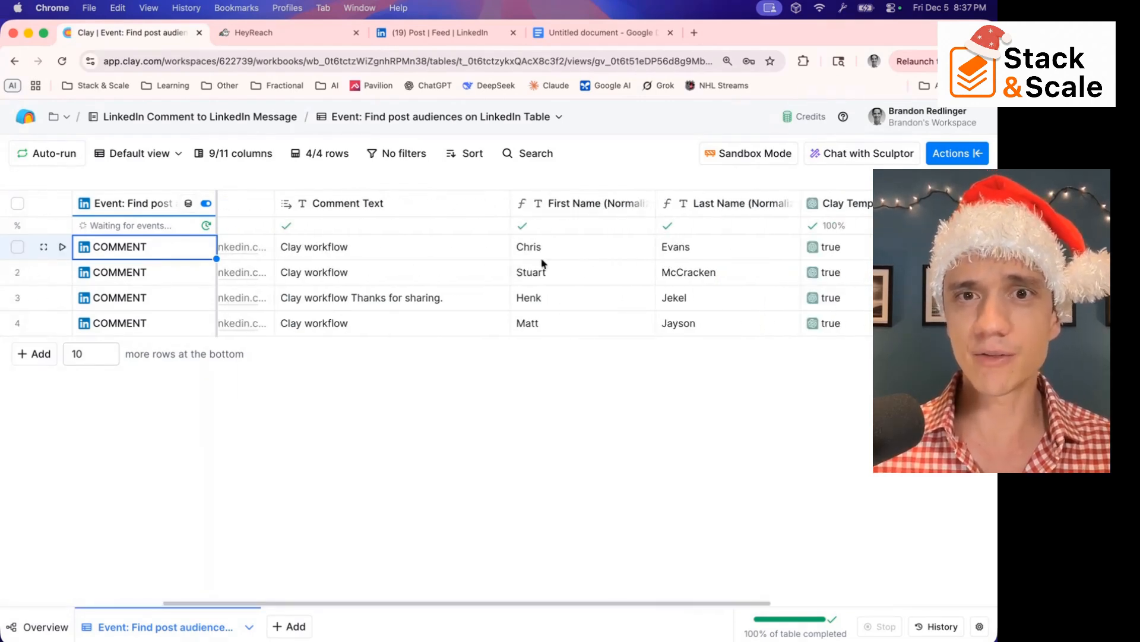
scroll(560, 300, "right", 7)
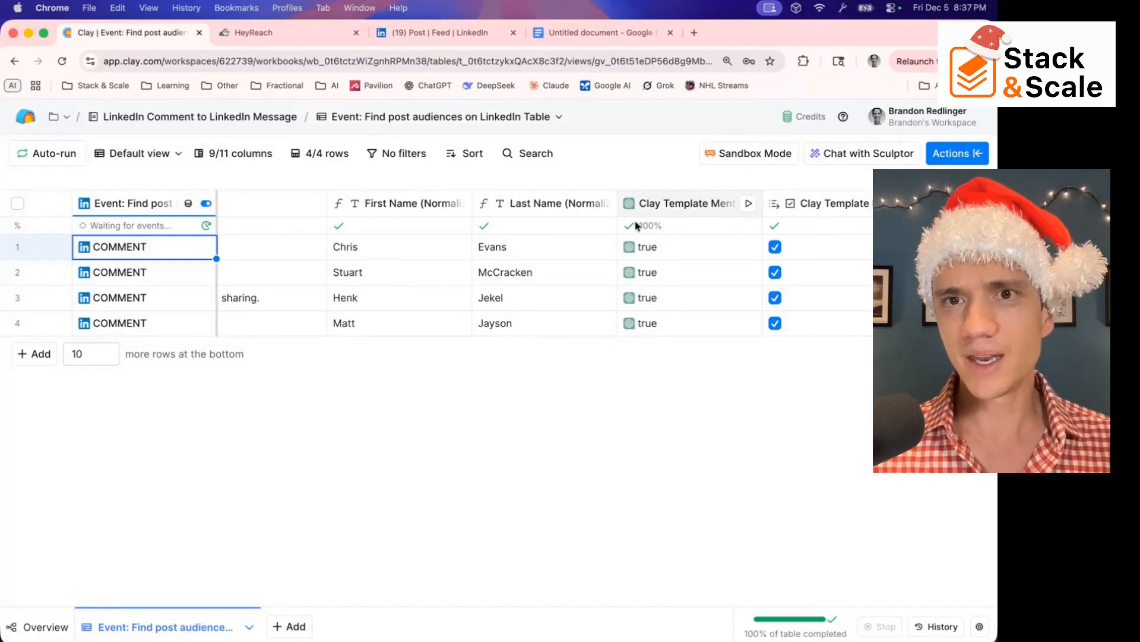
scroll(629, 228, "right", 5)
scroll(538, 220, "left", 15)
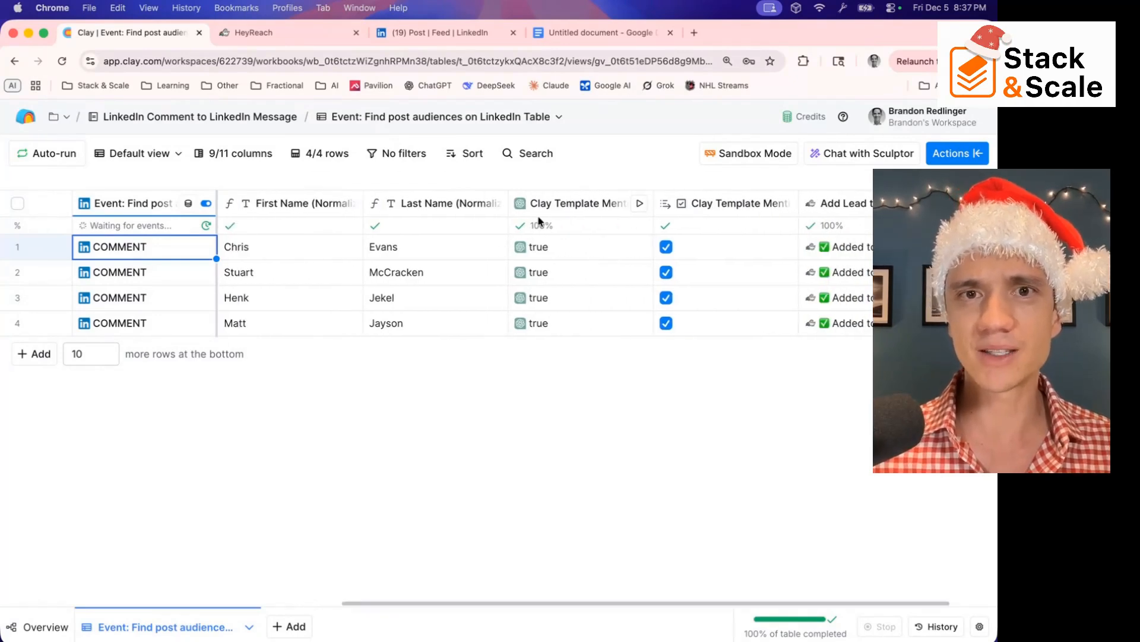
scroll(538, 221, "left", 3)
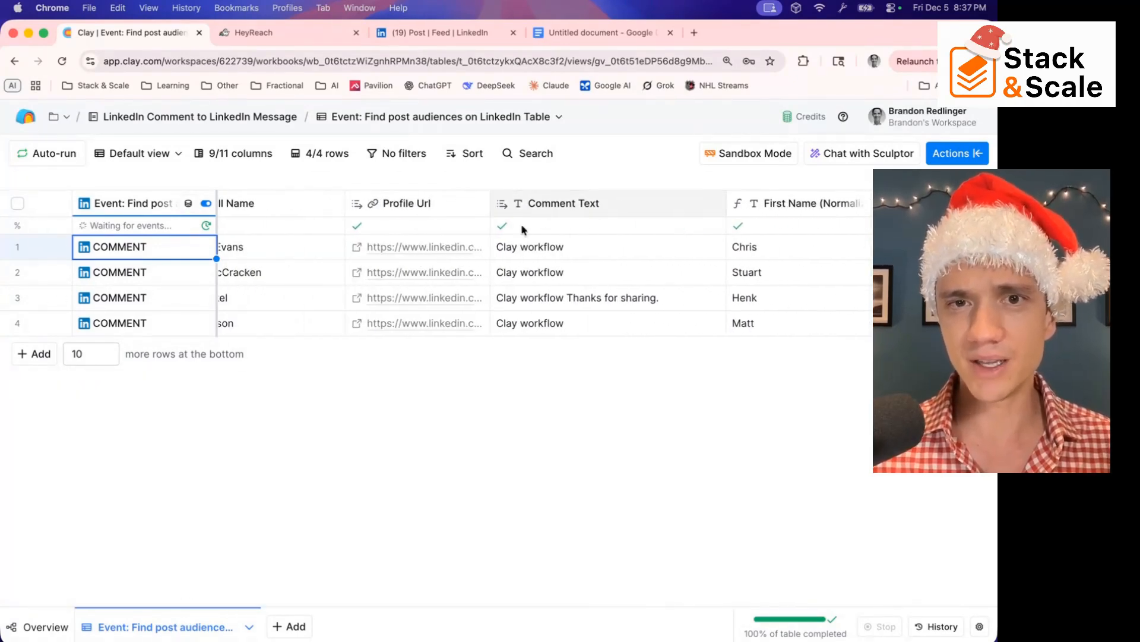
scroll(523, 226, "right", 20)
scroll(529, 248, "right", 5)
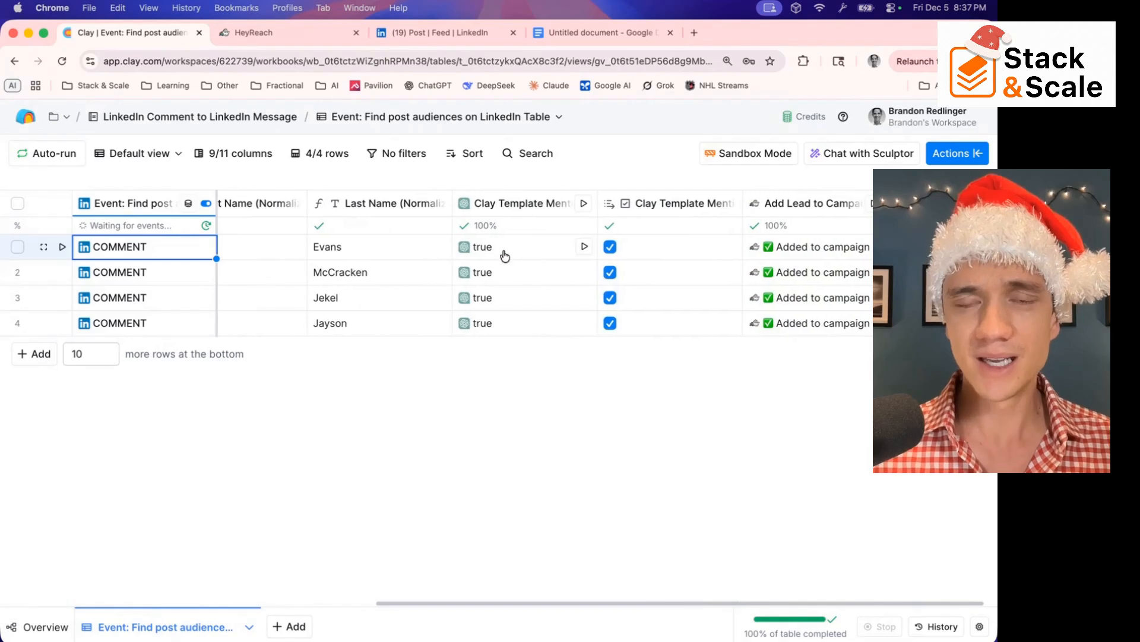
Open the Clay Template Mention column's configuration, read through its model settings and full prompt, and close it
left_click(510, 215)
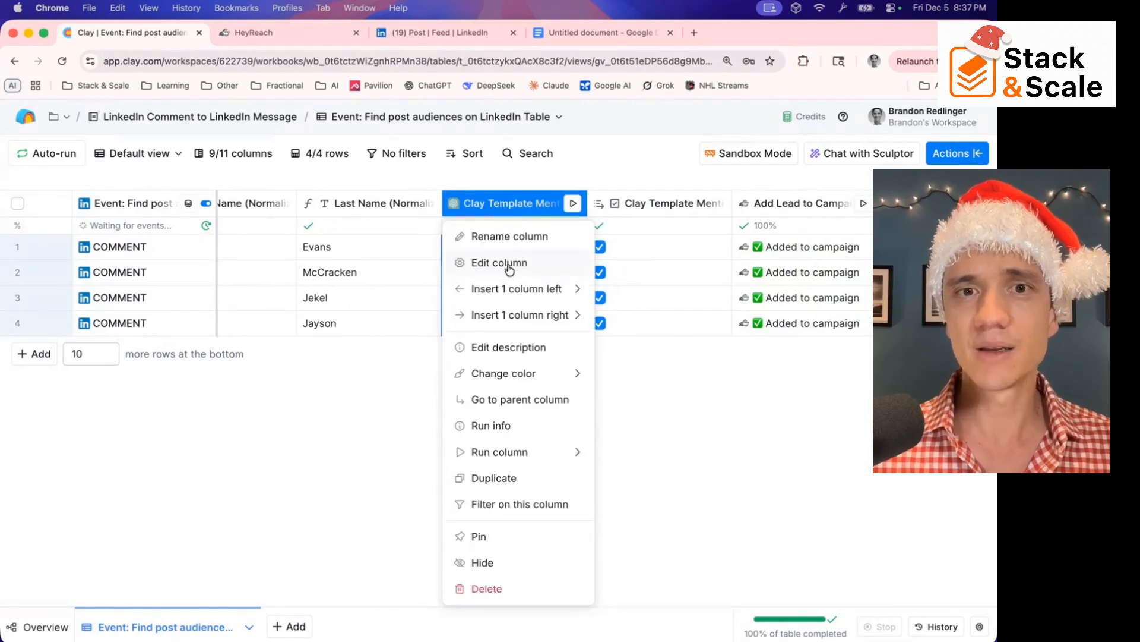
left_click(508, 266)
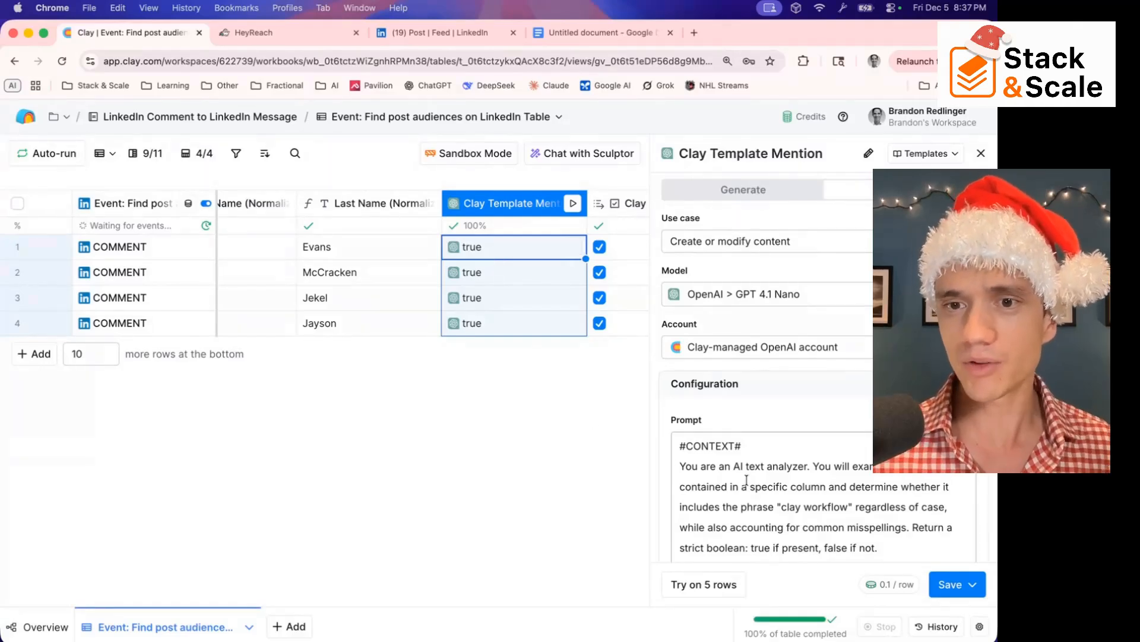
scroll(746, 480, "down", 10)
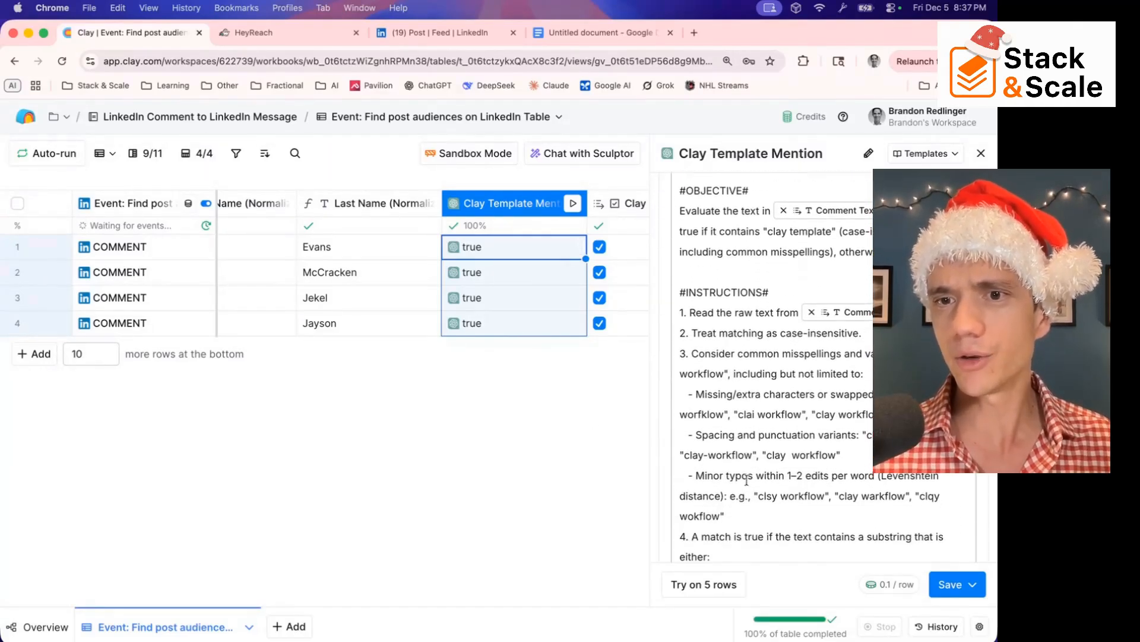
scroll(747, 480, "down", 1)
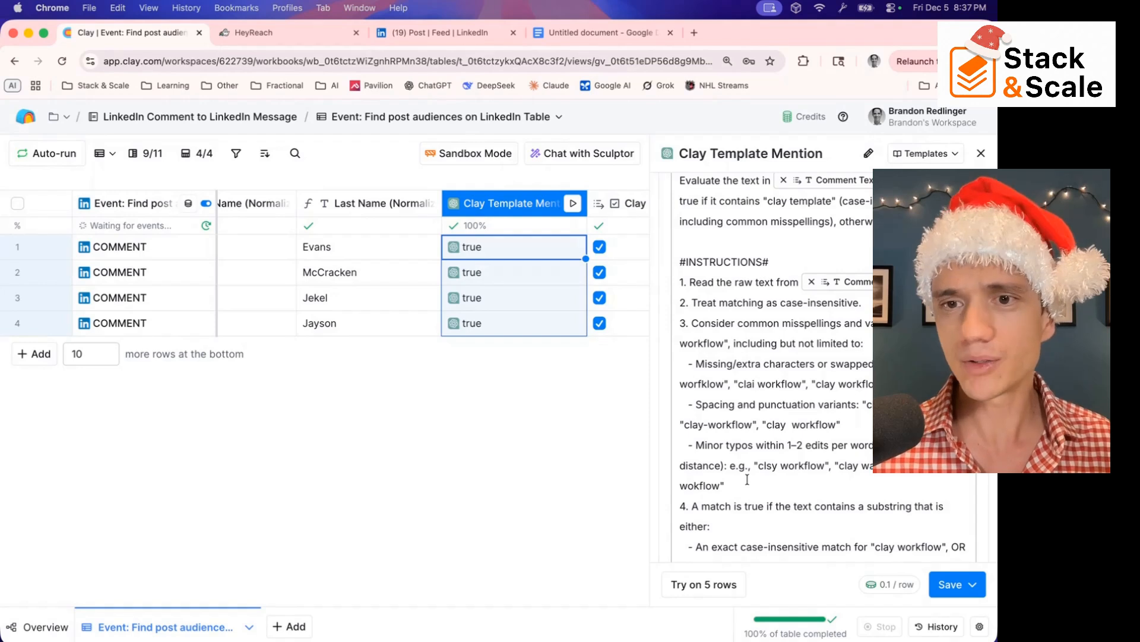
scroll(747, 480, "down", 12)
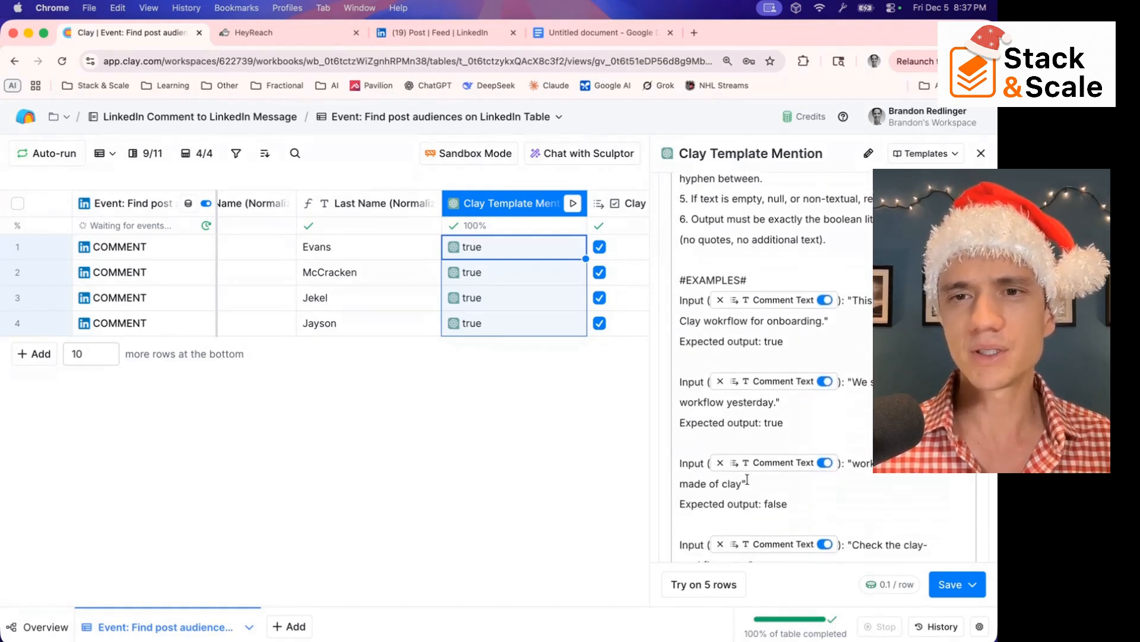
scroll(747, 480, "down", 12)
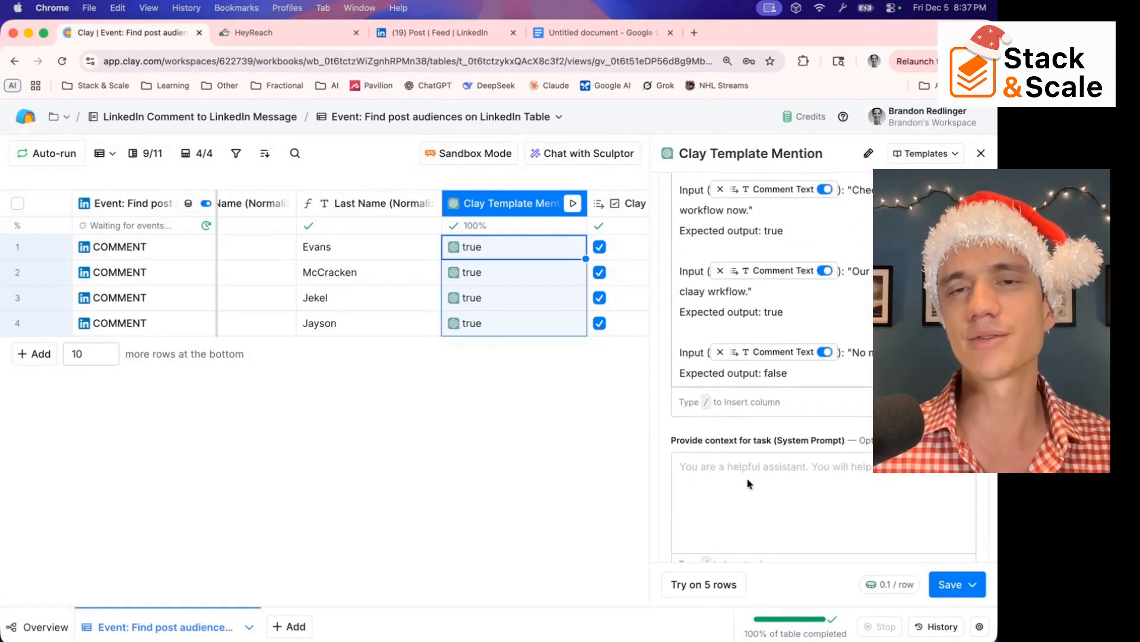
scroll(747, 479, "down", 1)
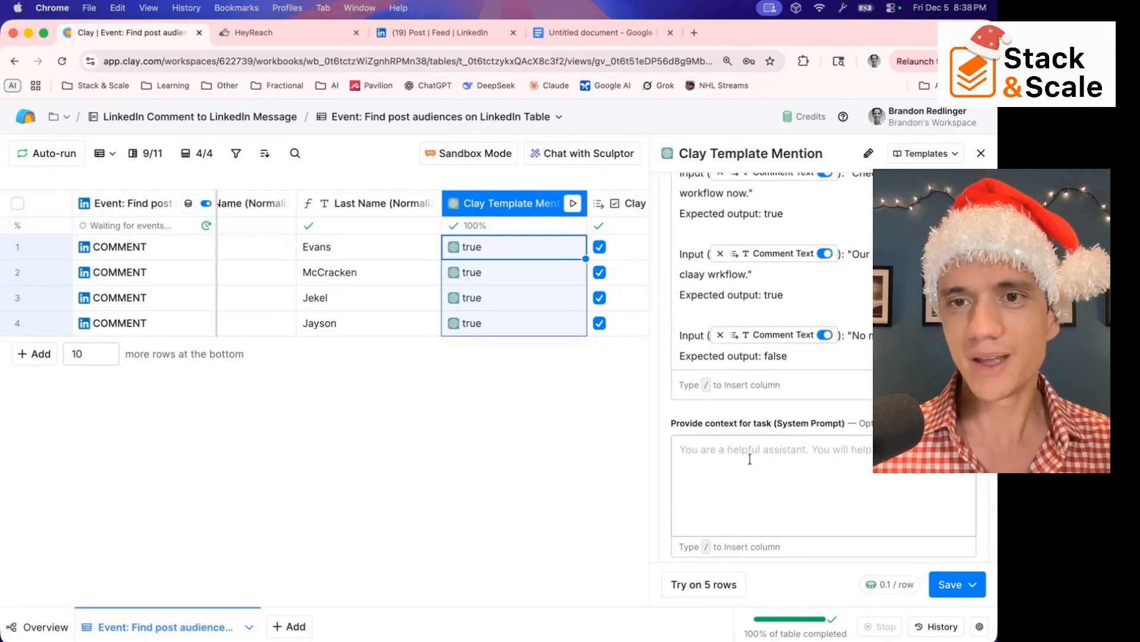
left_click(980, 155)
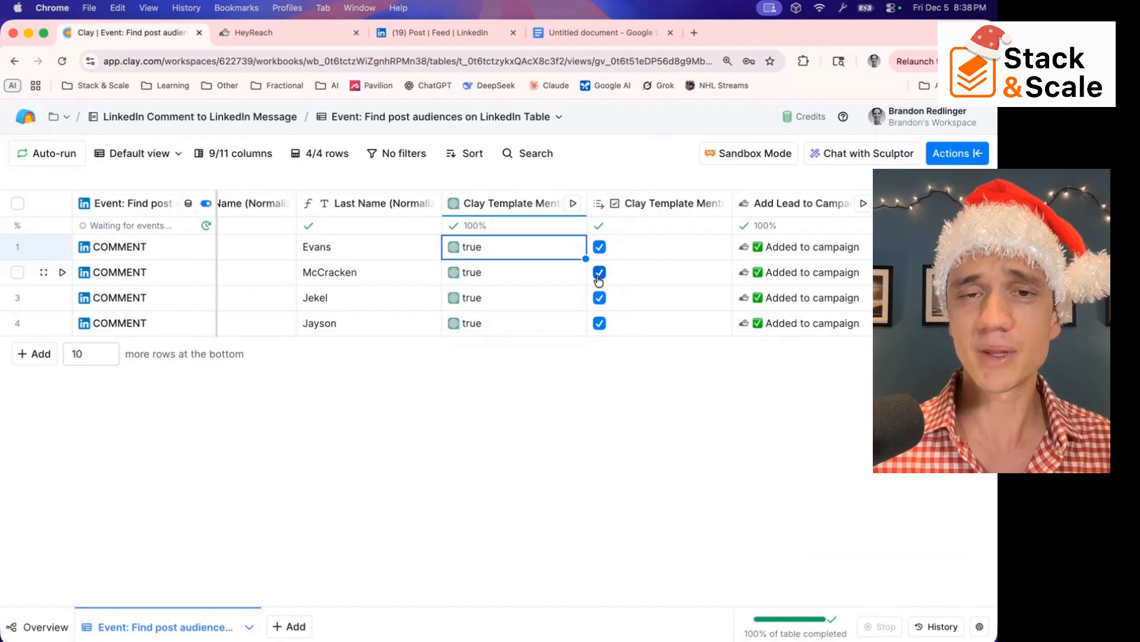
Open the Add Lead to Campaign column's configuration and start adding a new HeyReach account connection up to its API key field
left_click(789, 257)
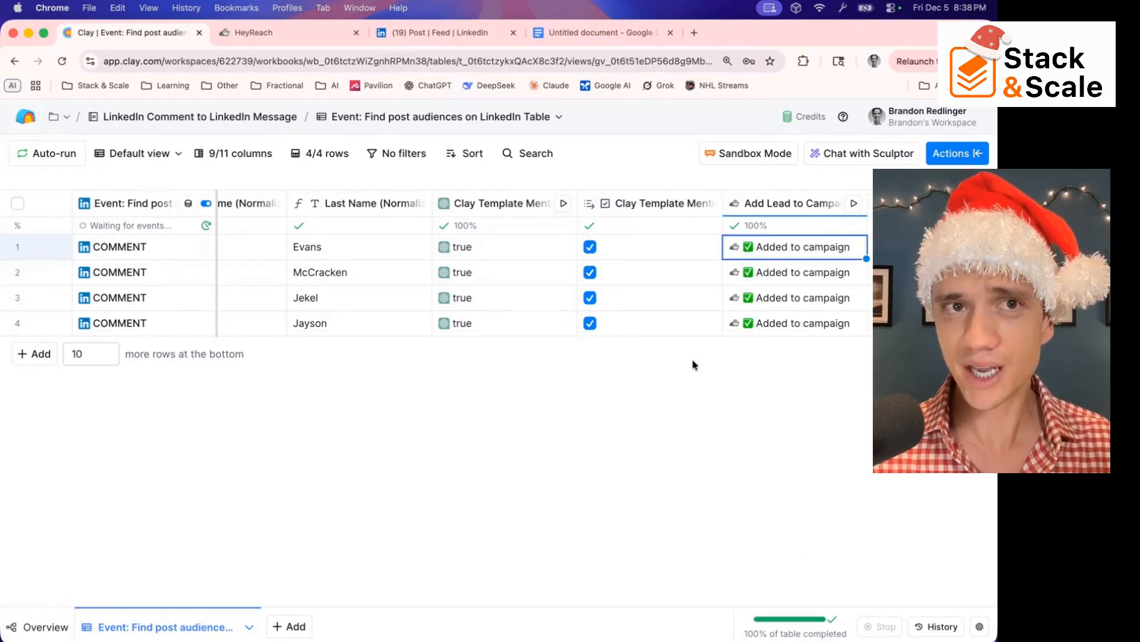
left_click(772, 215)
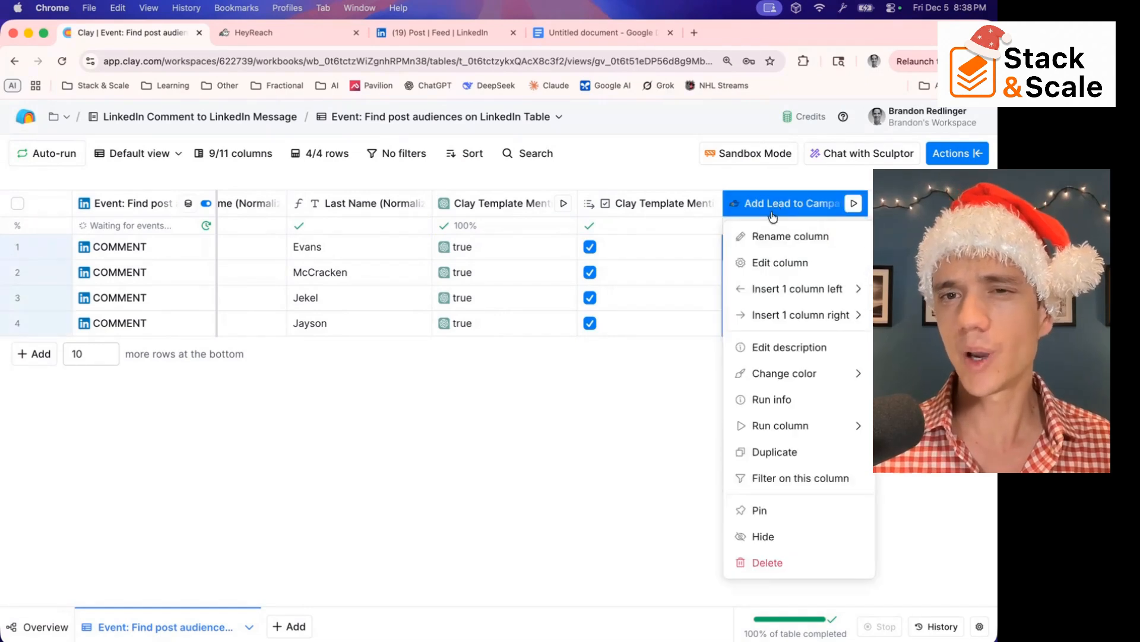
left_click(772, 262)
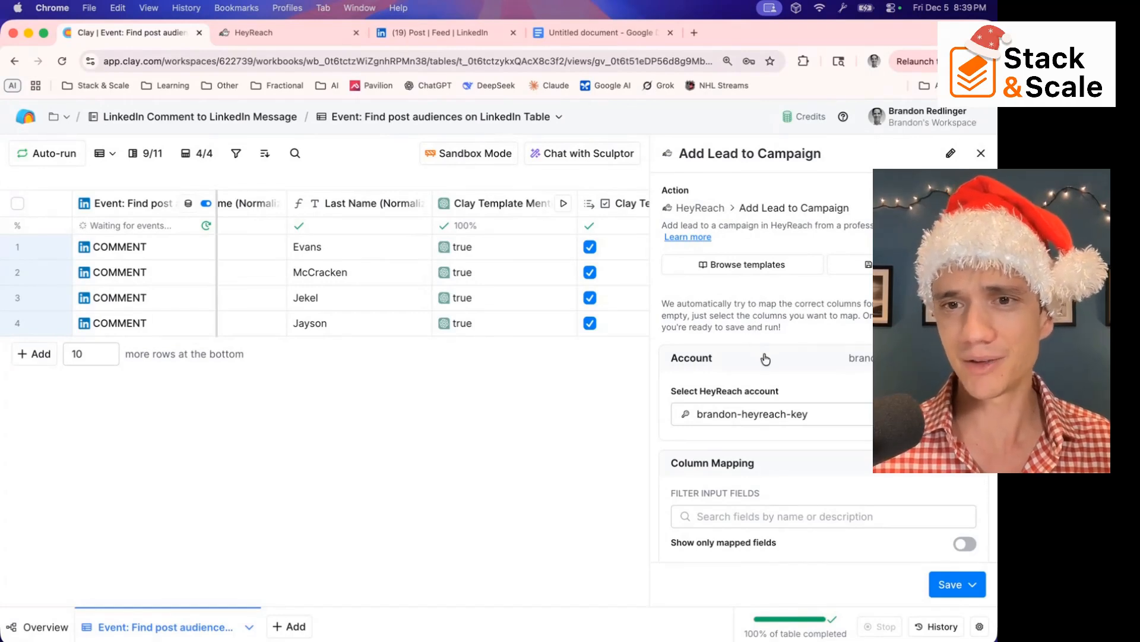
left_click(757, 417)
left_click(726, 470)
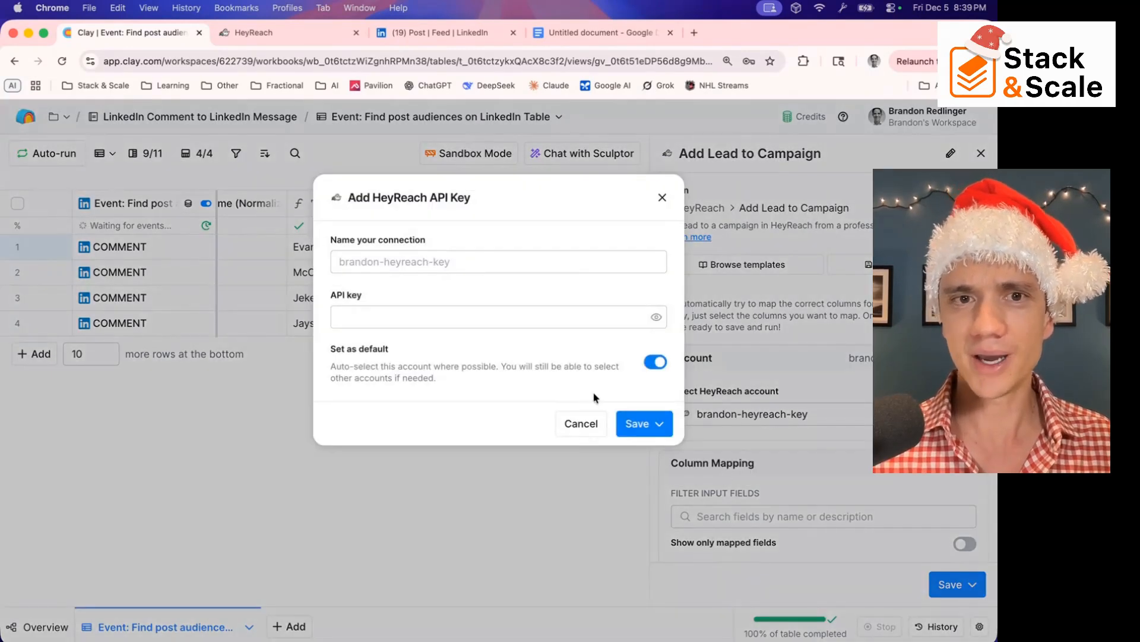
left_click(401, 317)
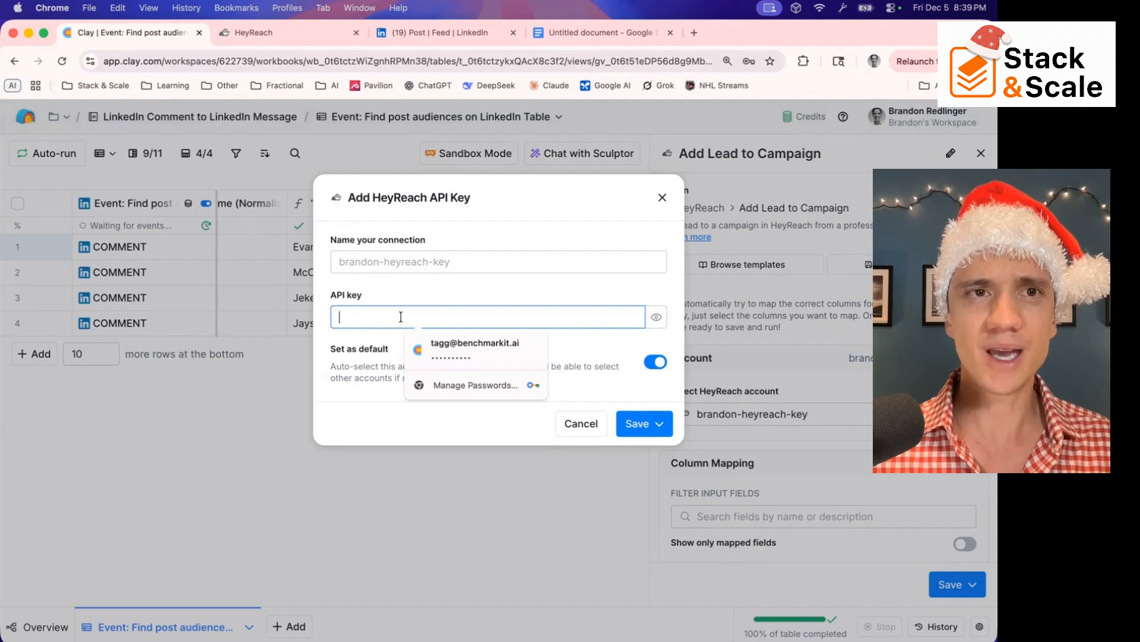
Switch to HeyReach, open the API integration in the integrations settings and copy the HeyReach API key
left_click(255, 32)
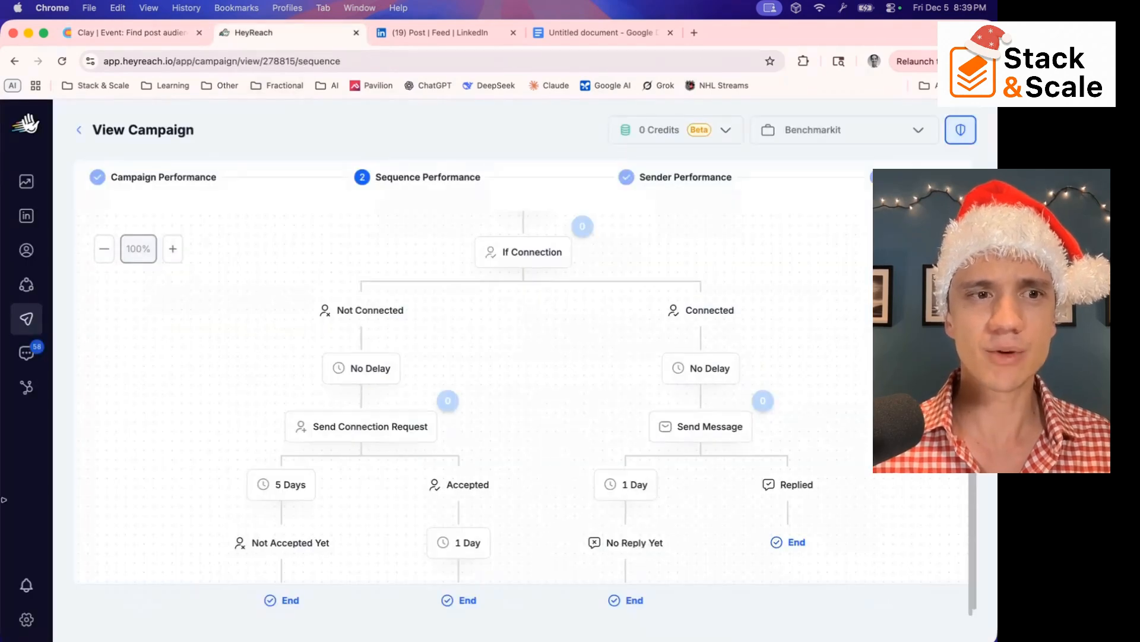
left_click(26, 619)
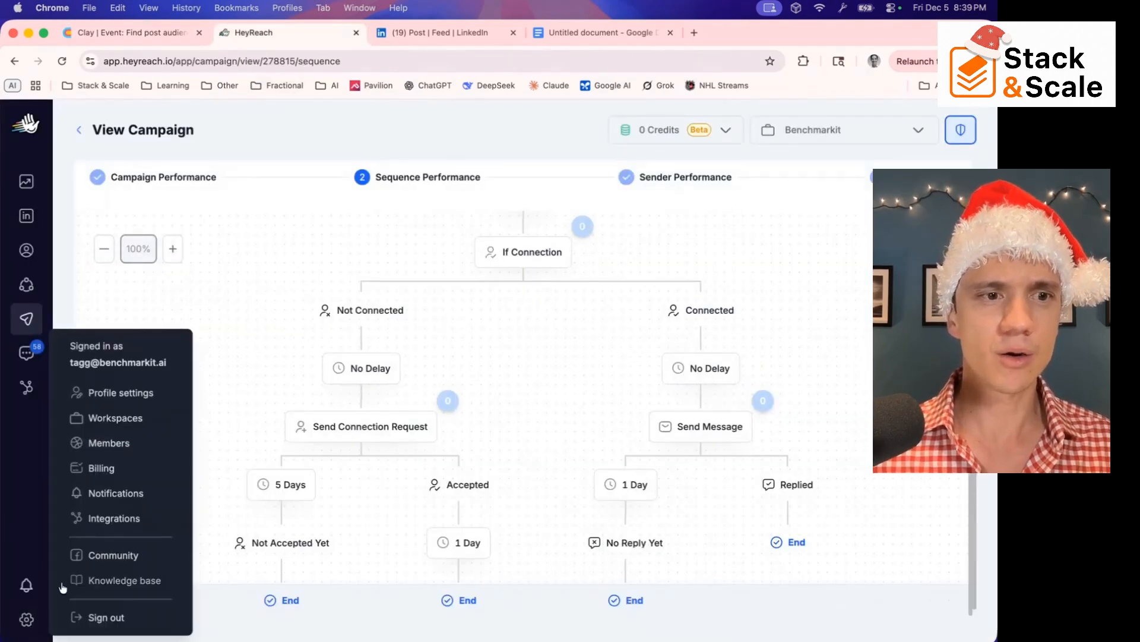
left_click(114, 519)
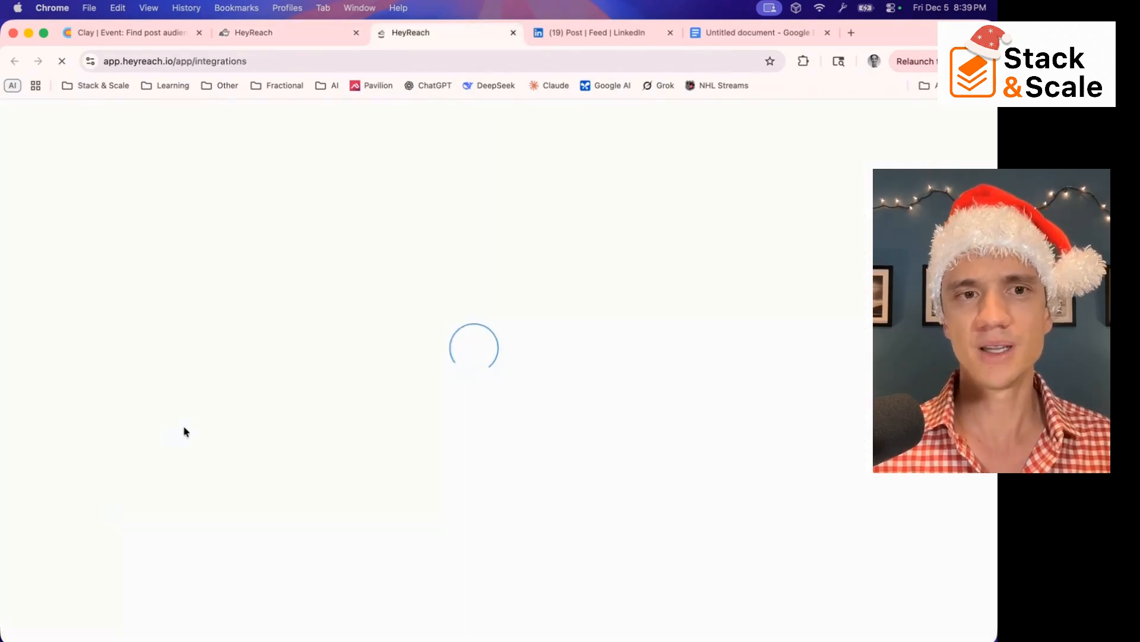
left_click(860, 360)
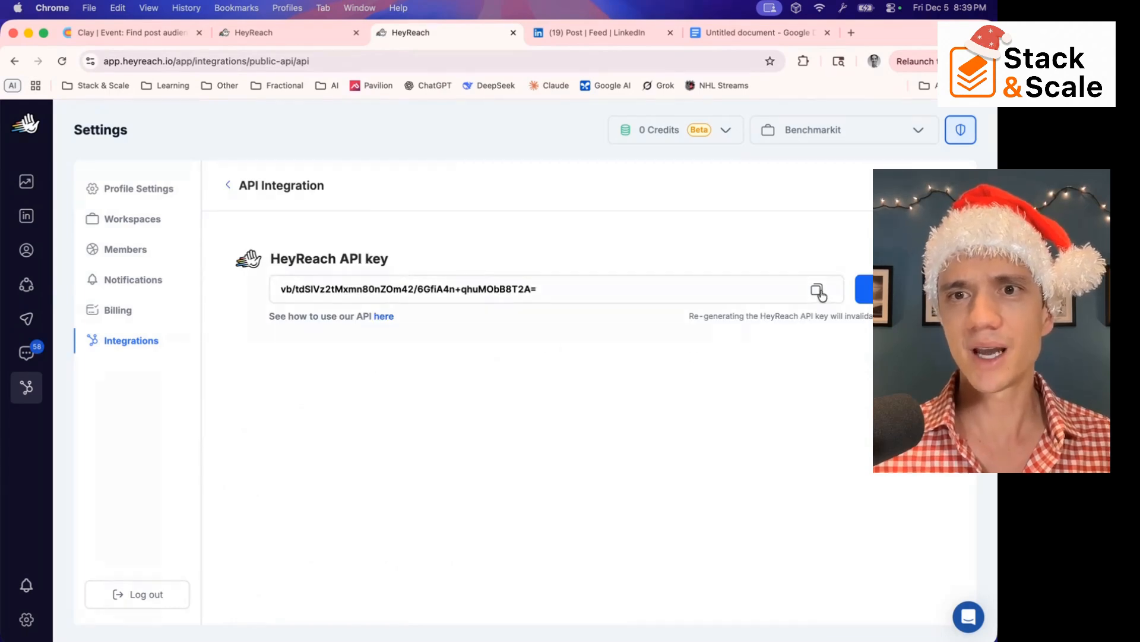
left_click(819, 291)
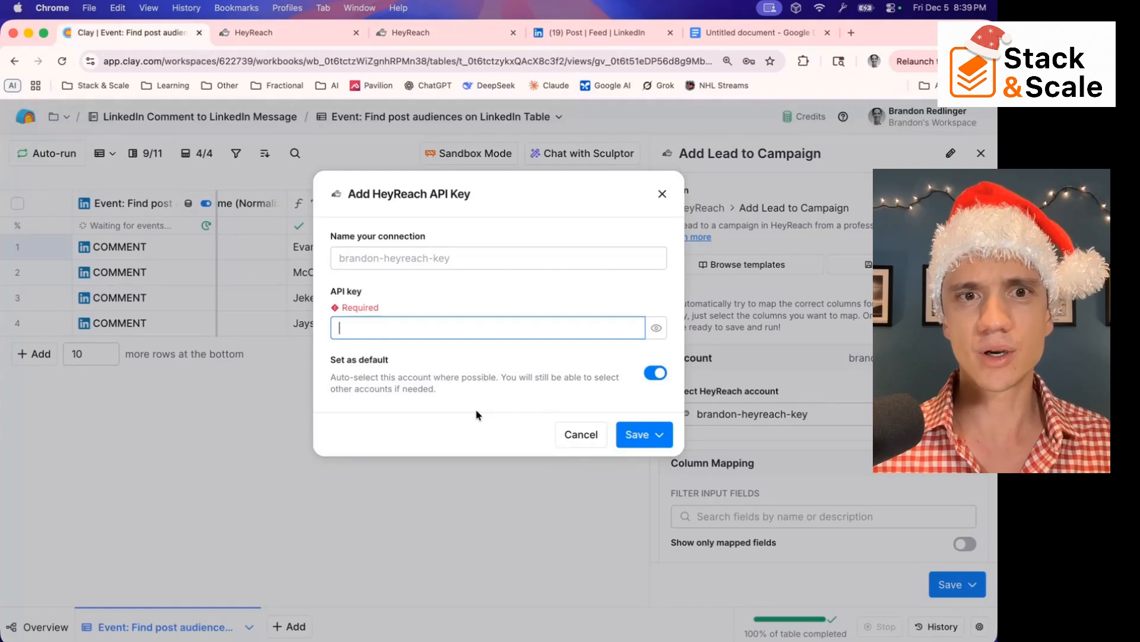
Return to Clay, paste the API key into the new HeyReach connection and save it as the default account
key("super+v")
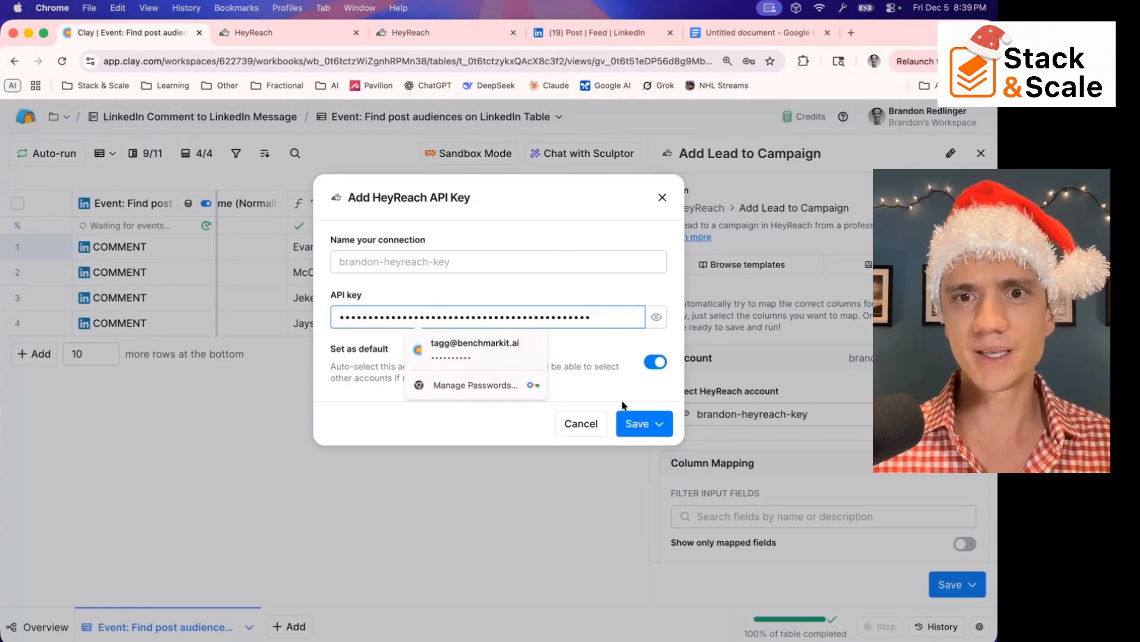
left_click(649, 423)
left_click(657, 456)
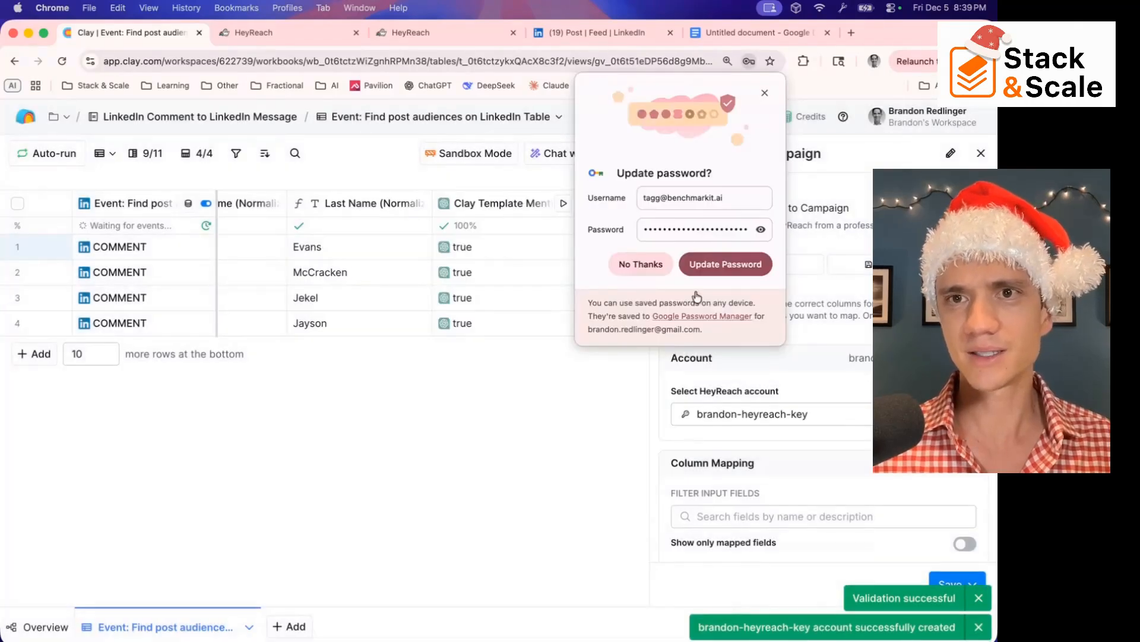
left_click(764, 93)
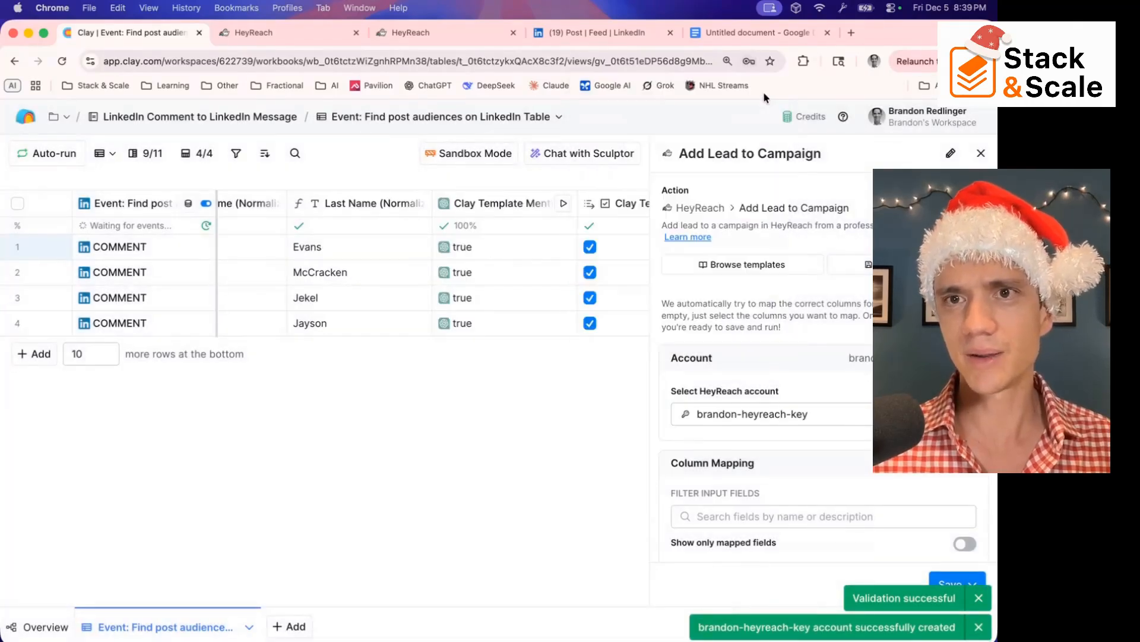
Review the Add Lead to Campaign field mapping and its run condition, and switch to the campaign sequence in HeyReach
scroll(788, 388, "down", 5)
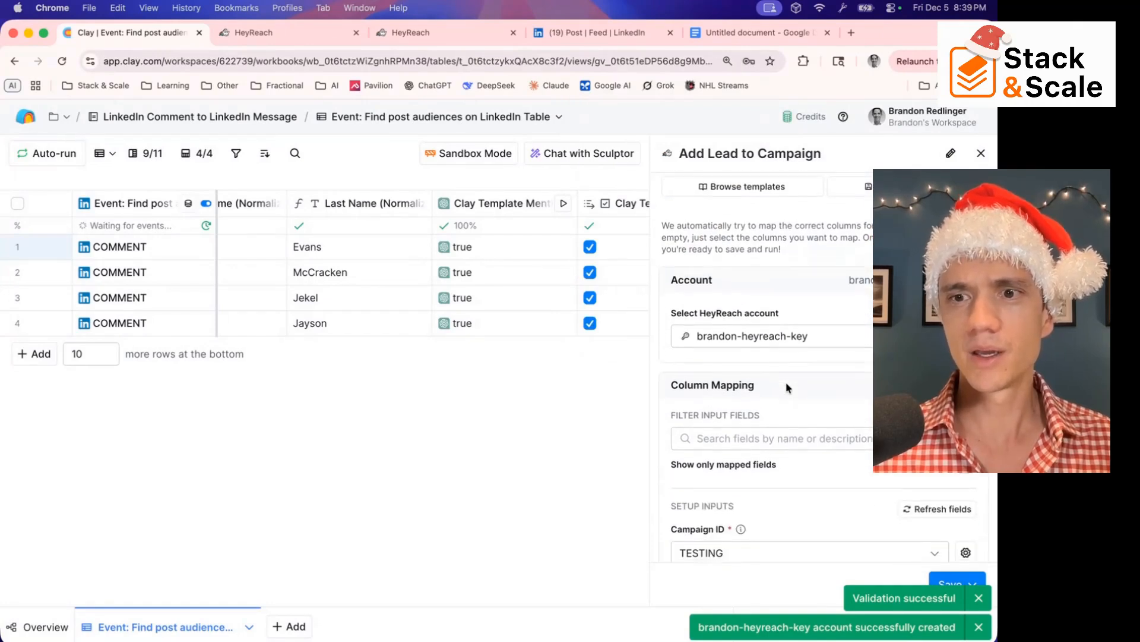
scroll(788, 387, "down", 4)
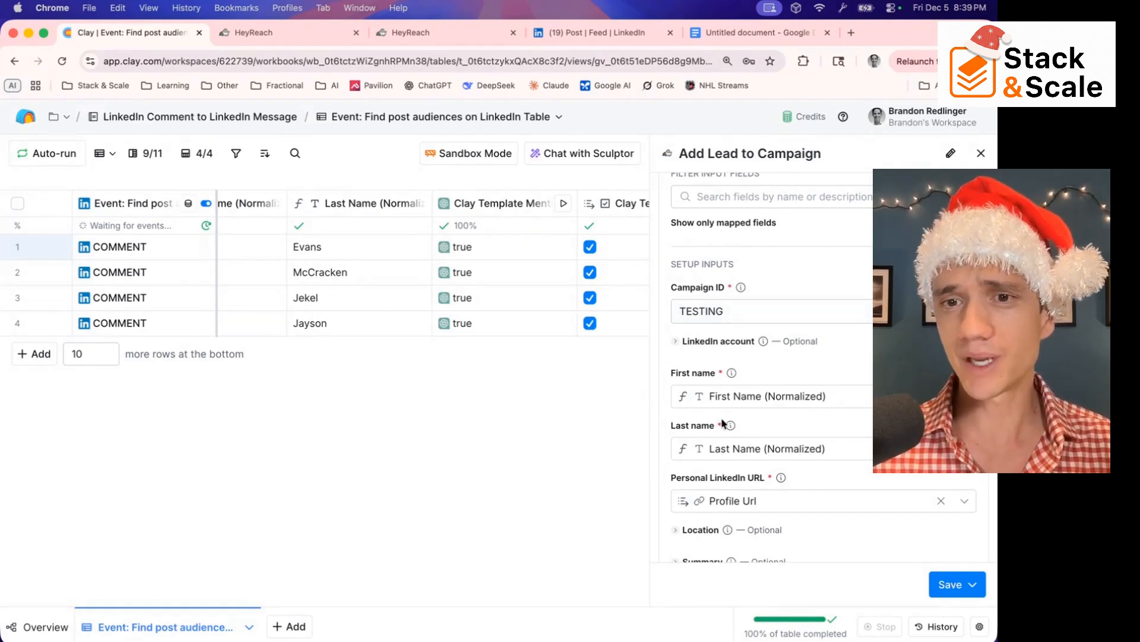
scroll(723, 424, "down", 2)
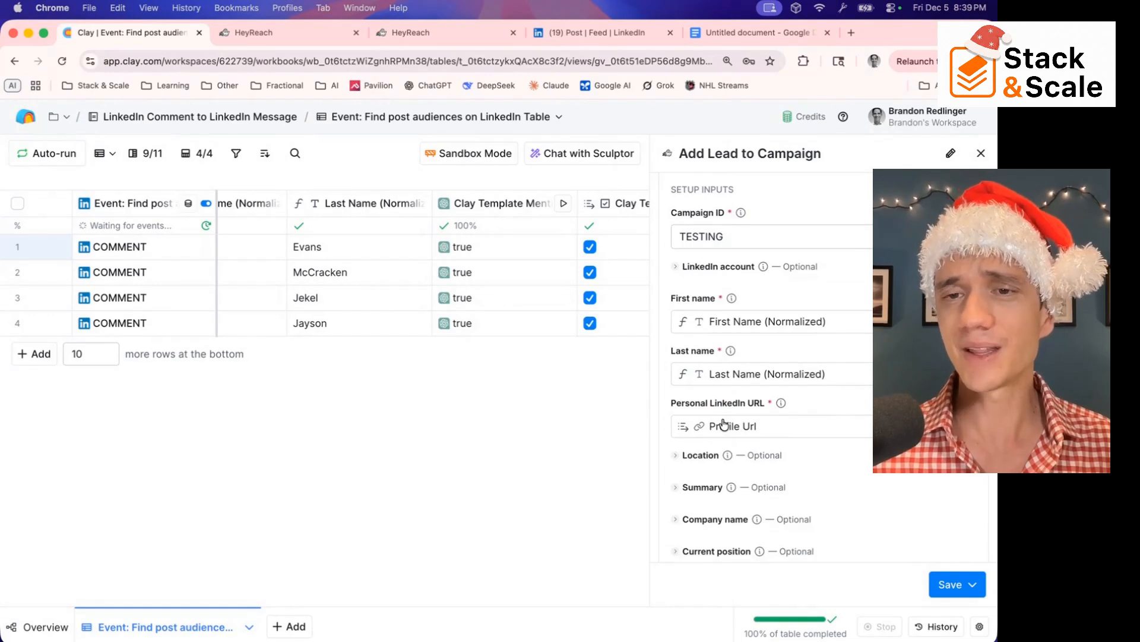
scroll(723, 424, "down", 8)
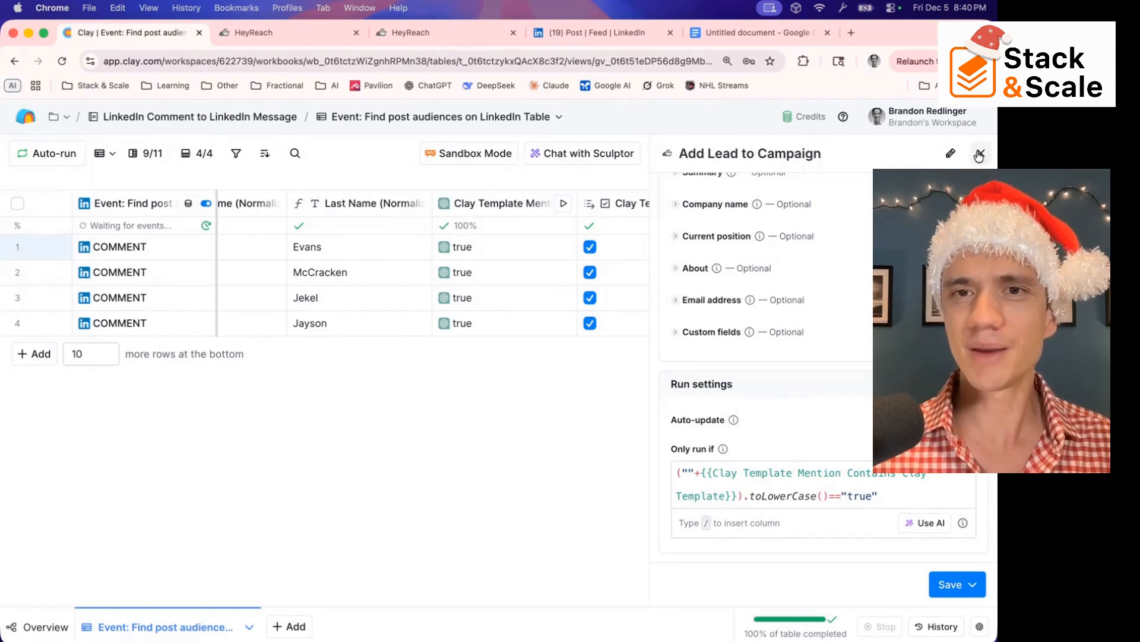
left_click(274, 36)
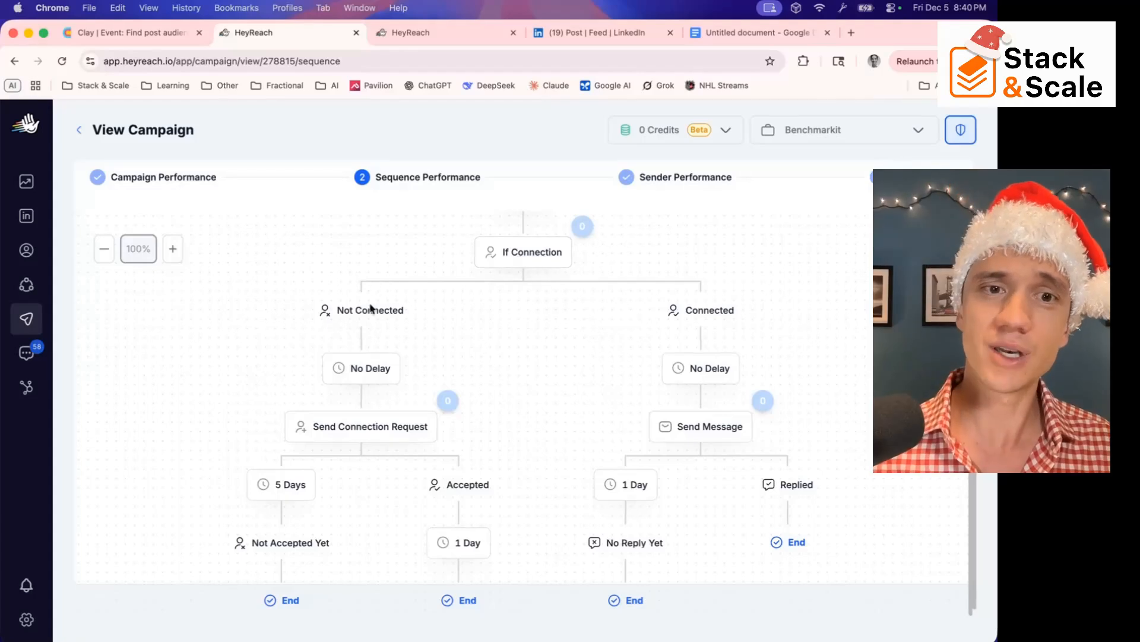
Review the message and fallback text of the Send Connection Request action, and open the Send Message action in the connected branch
left_click(362, 430)
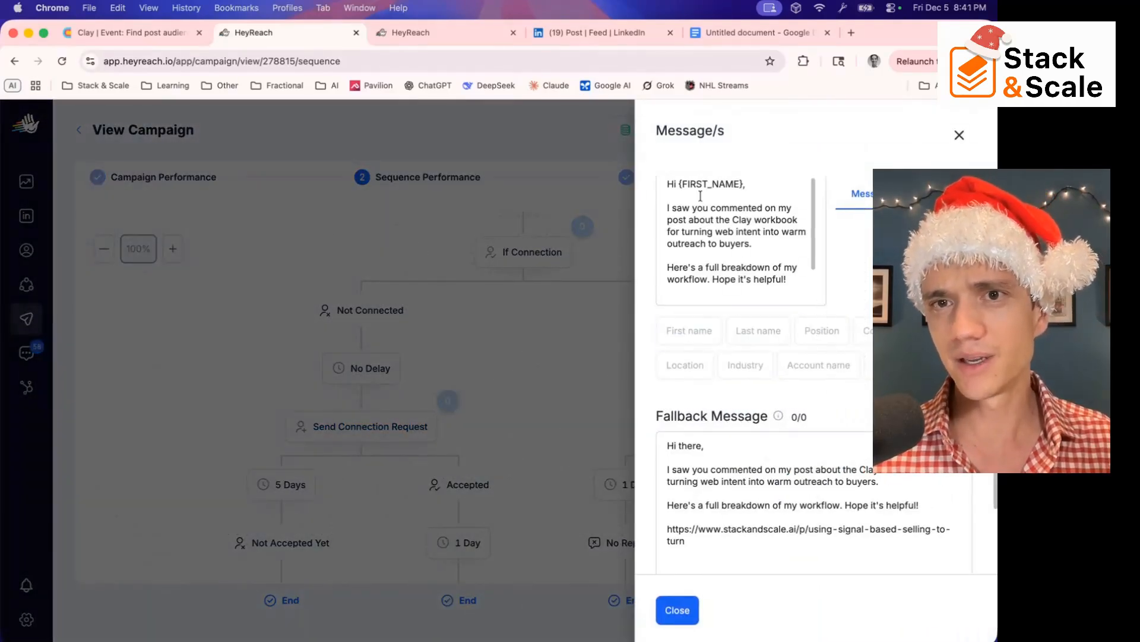
left_click_drag(678, 184, 746, 184)
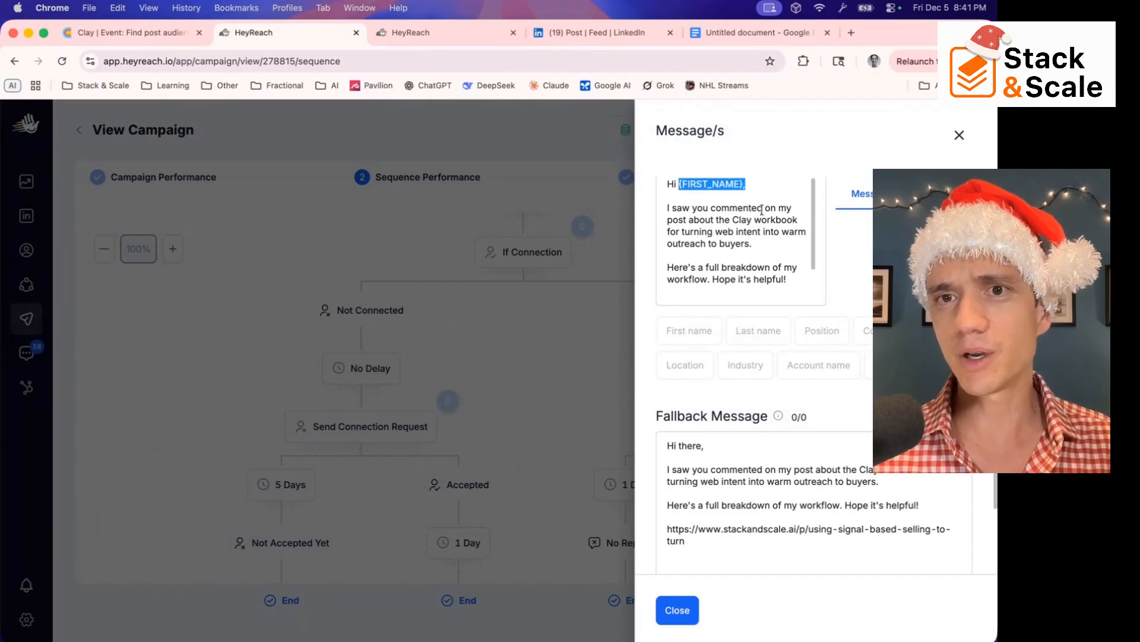
left_click(761, 212)
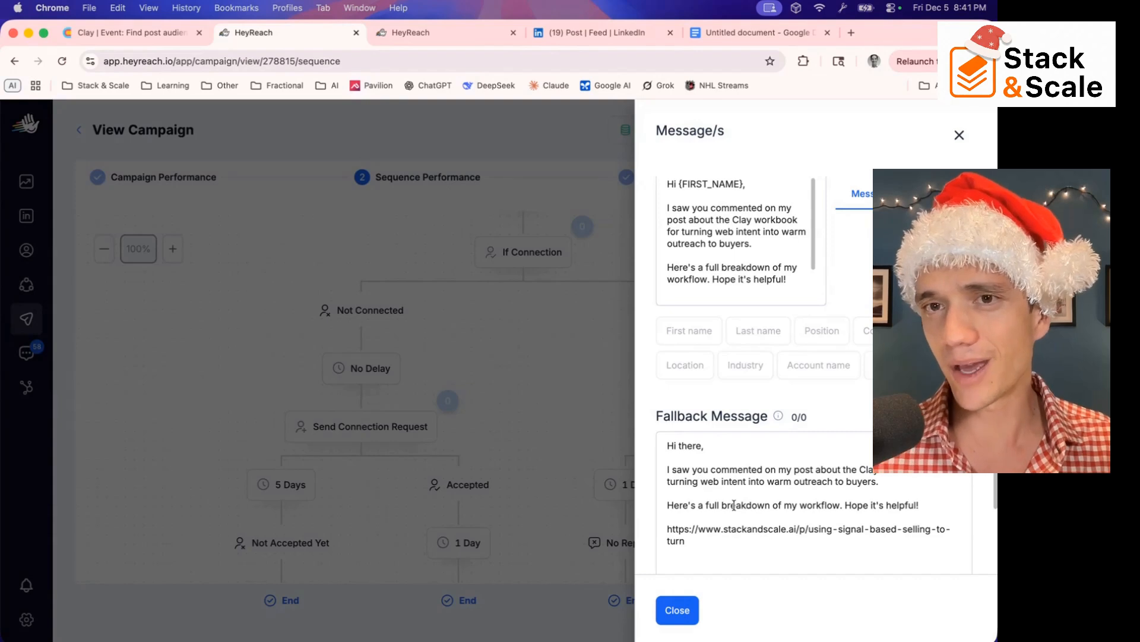
scroll(777, 462, "down", 2)
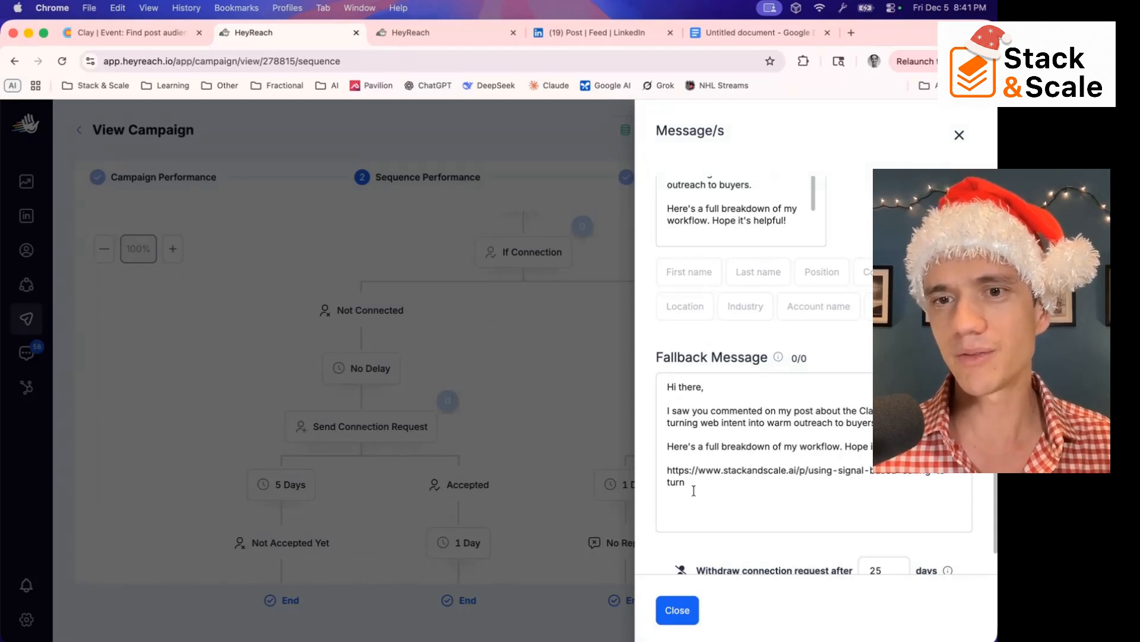
left_click_drag(667, 470, 786, 503)
left_click(786, 503)
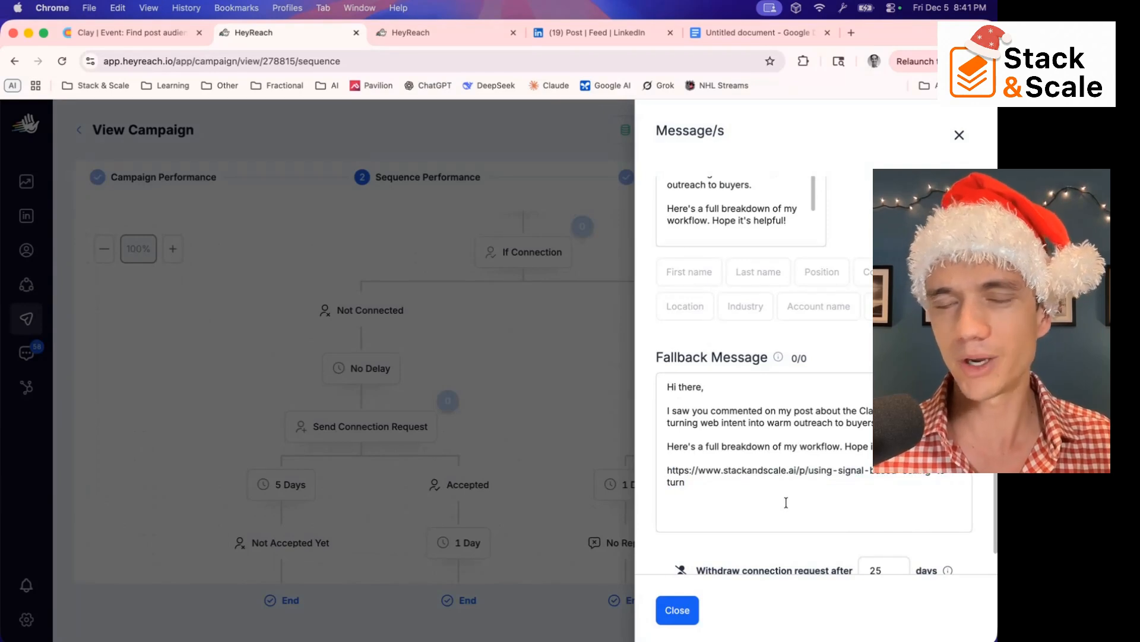
left_click(960, 141)
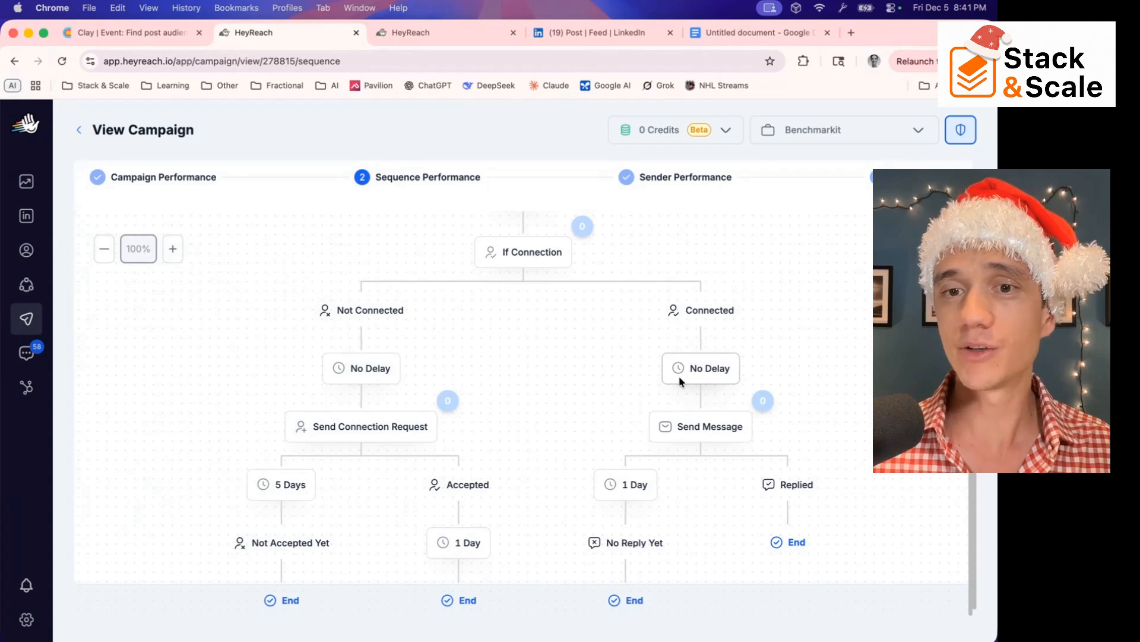
left_click(683, 426)
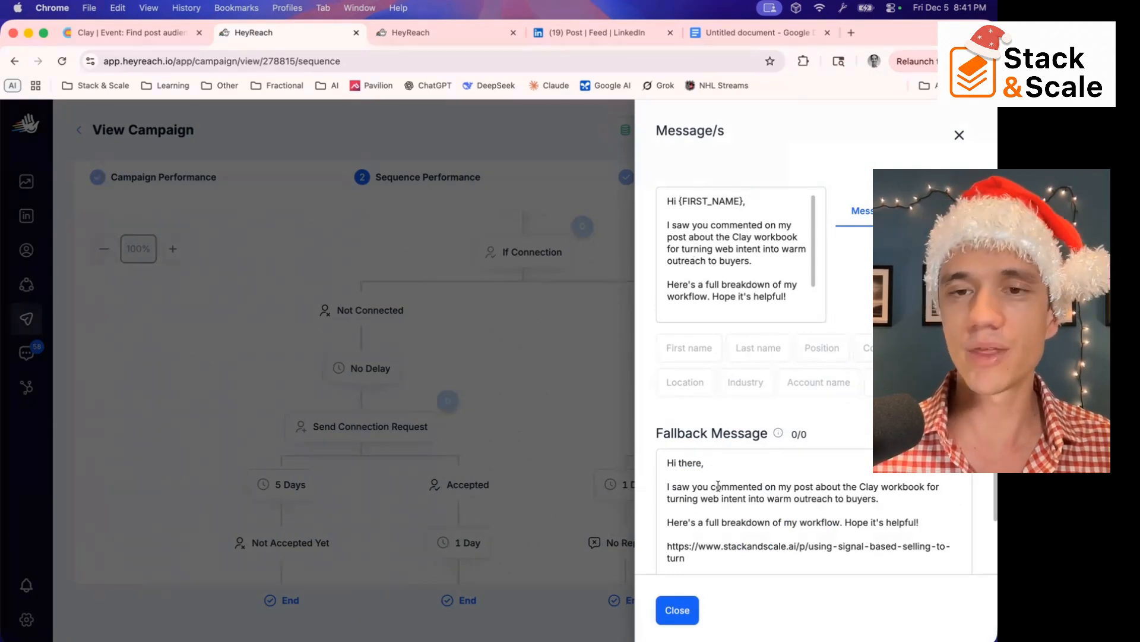
left_click(677, 608)
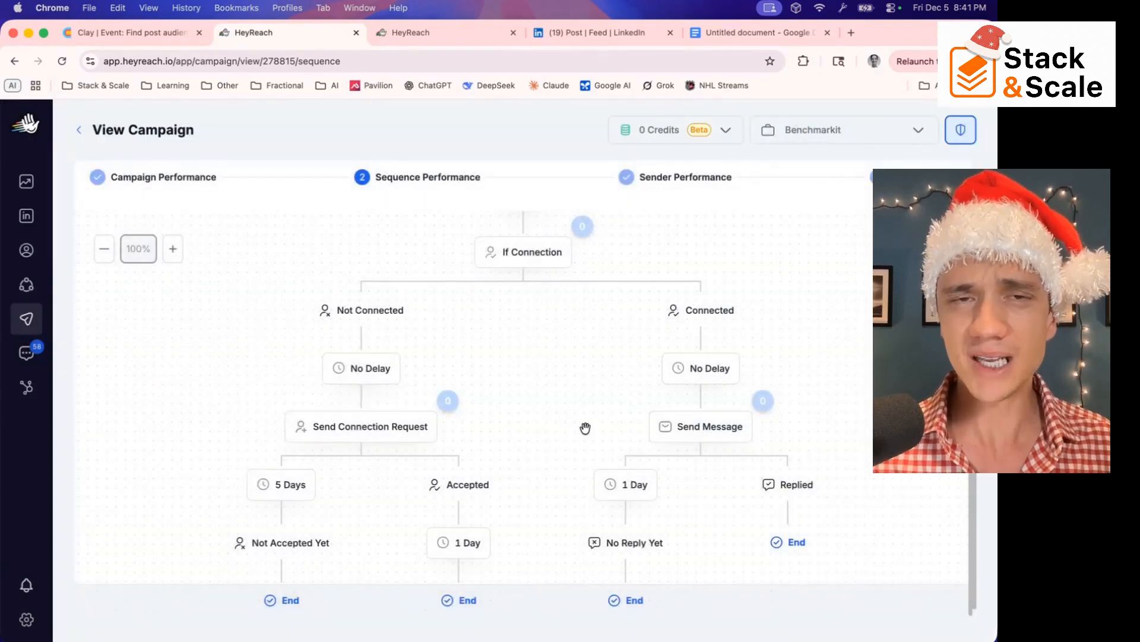
Create a new HeyReach campaign named TESTING 12 from the campaigns list
left_click(402, 35)
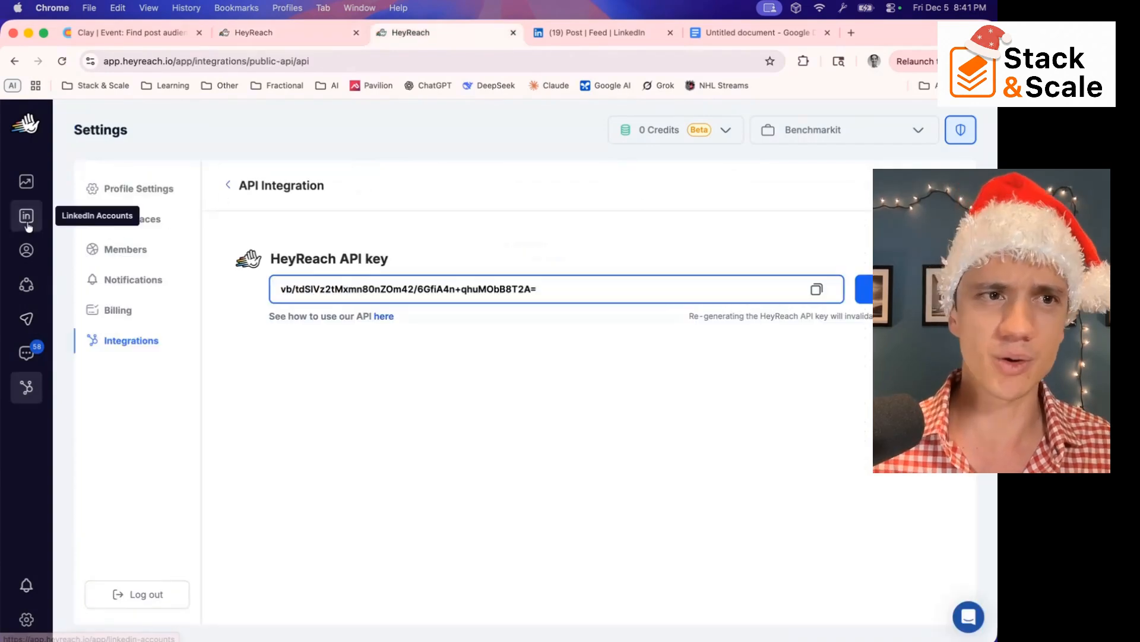
left_click(34, 320)
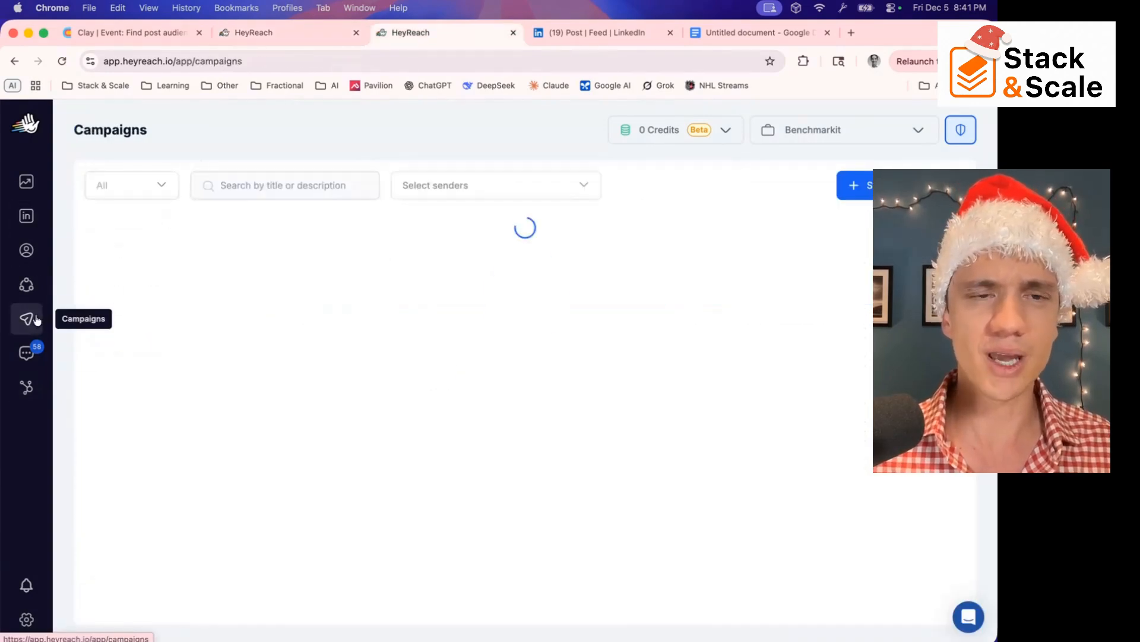
left_click(859, 186)
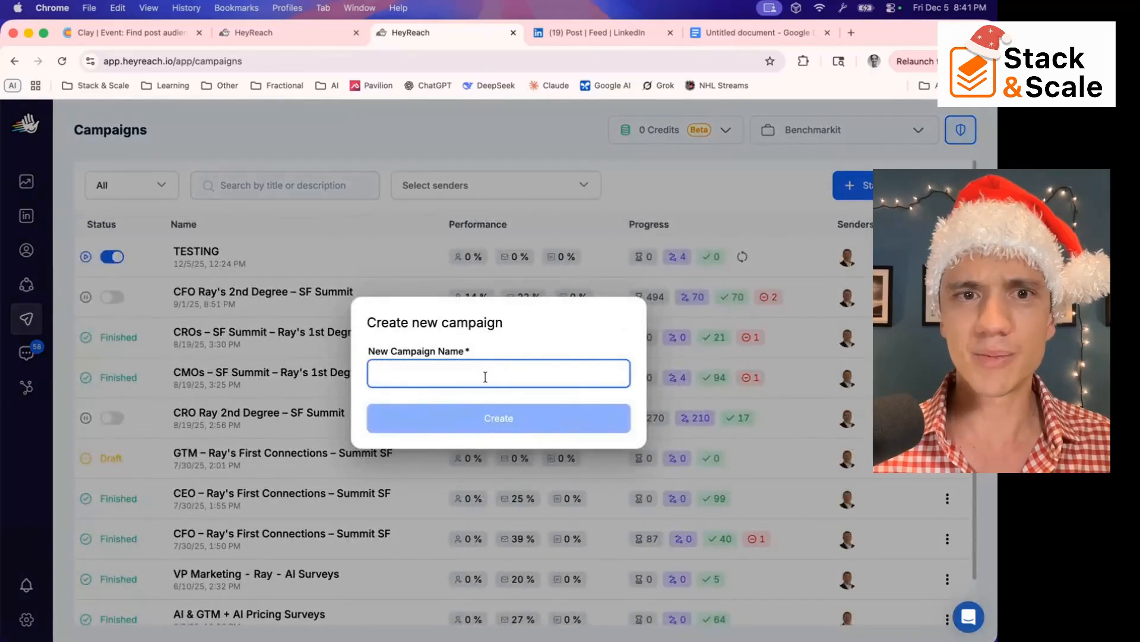
type("TESTING")
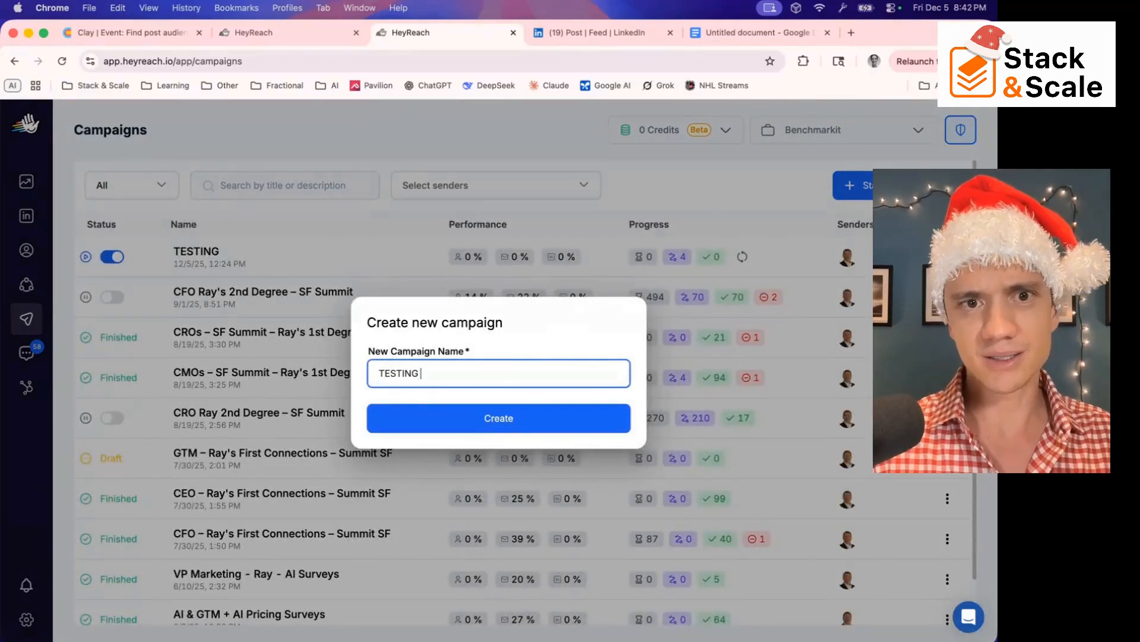
left_click(478, 417)
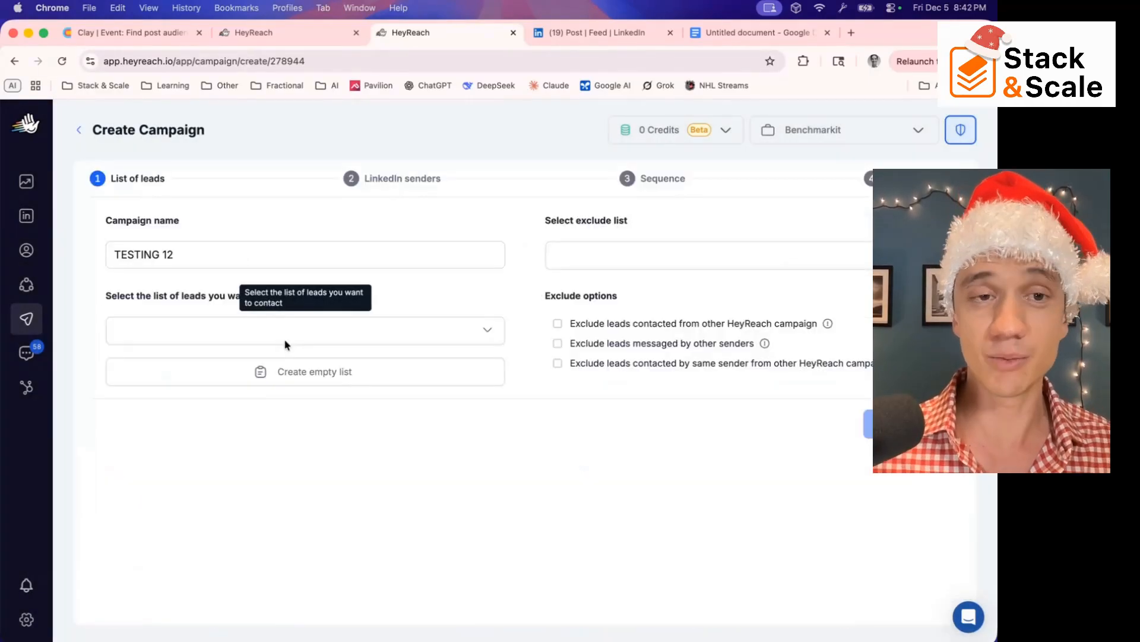
Create an empty lead list named TESTING 12 for the campaign and continue to the LinkedIn senders stage
left_click(337, 372)
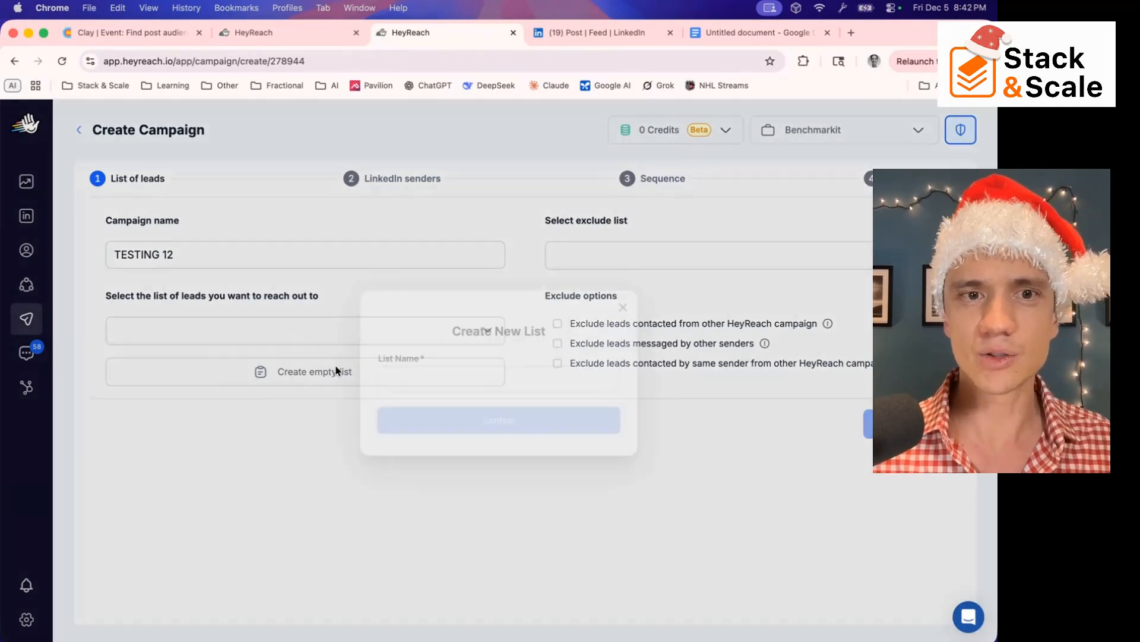
left_click(422, 376)
type("TESTING ")
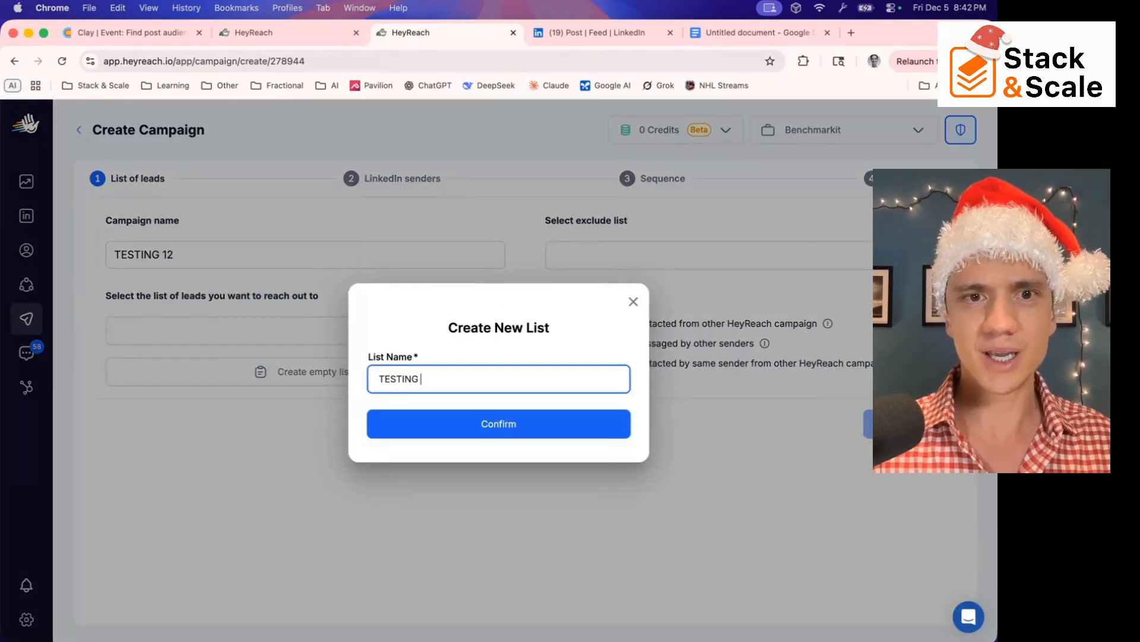
type("21")
key("BackSpace")
key("BackSpace")
type("12")
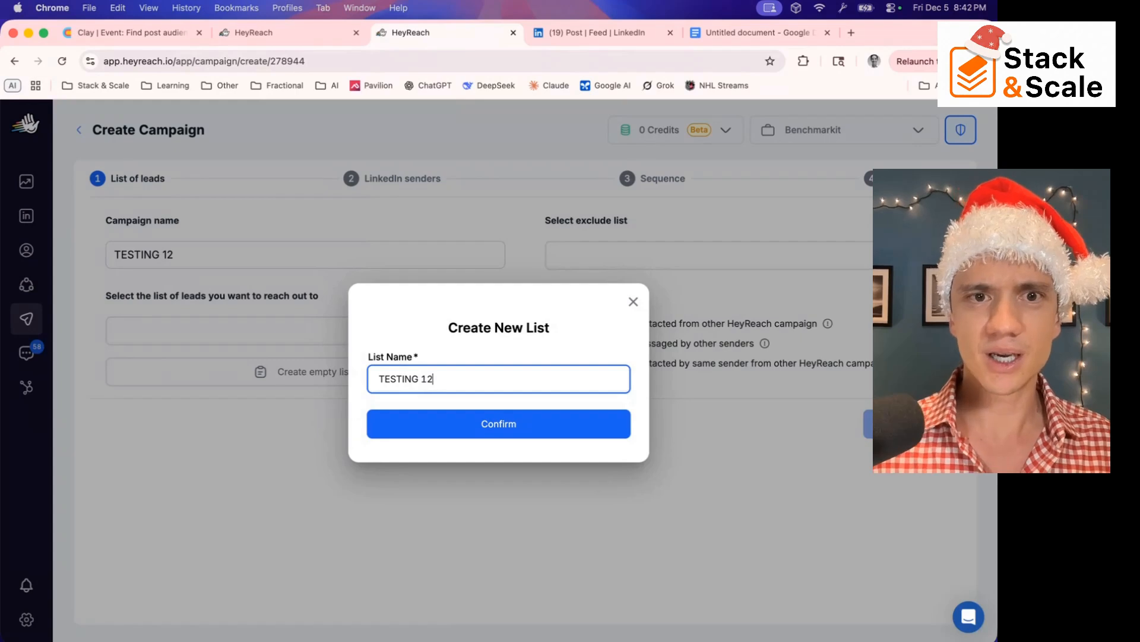
left_click(454, 423)
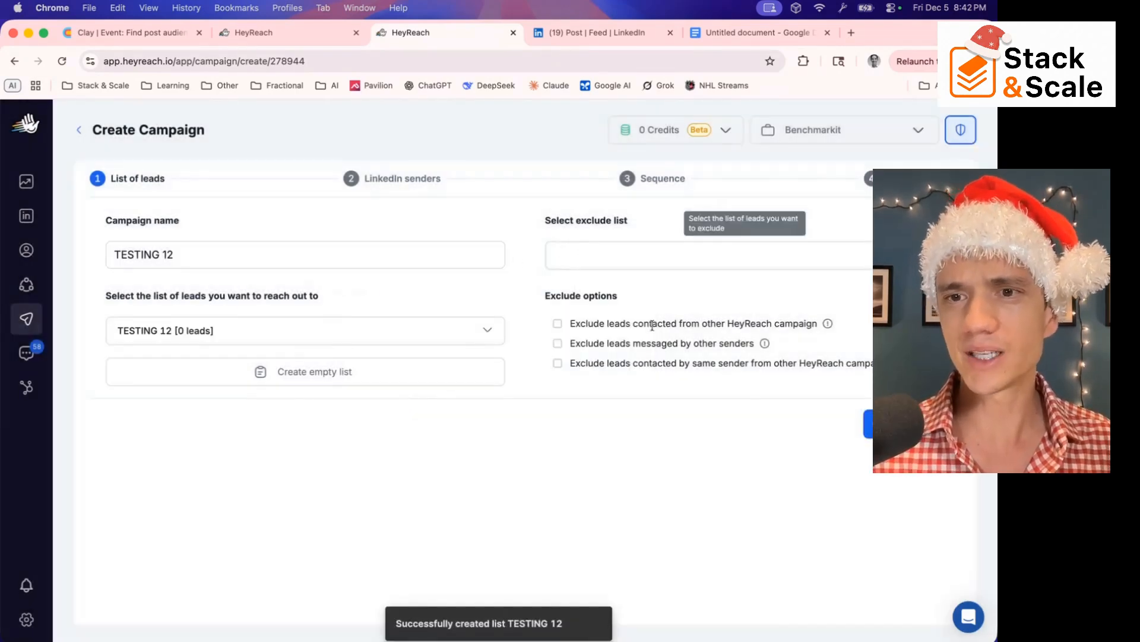
left_click(880, 424)
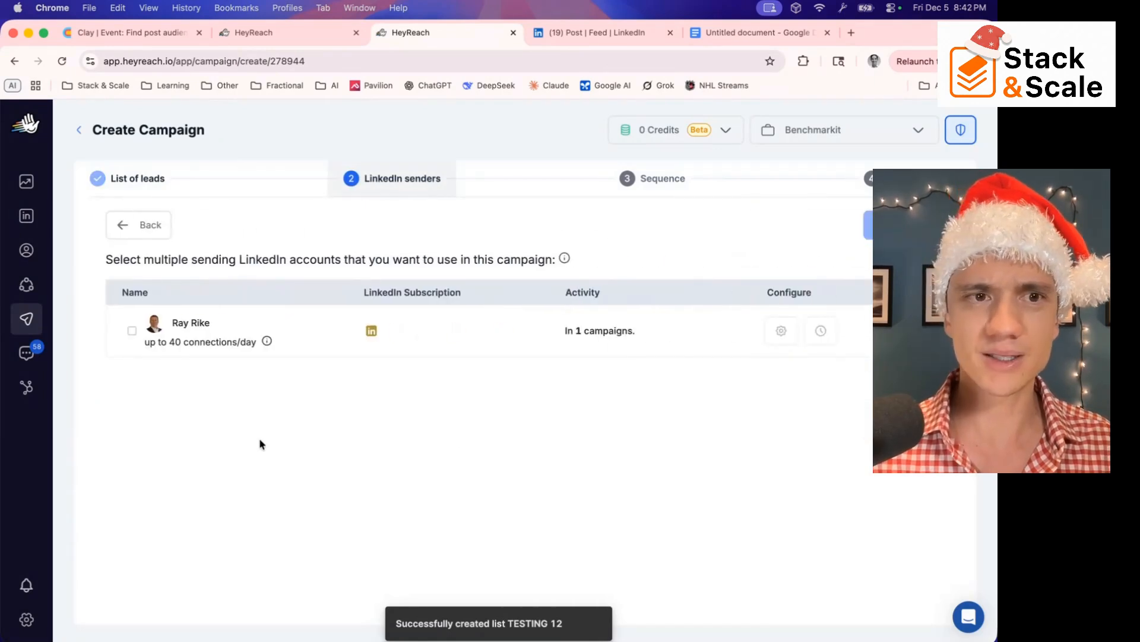
Select the listed LinkedIn account as the campaign's sender and review its daily connection allowance
left_click(133, 331)
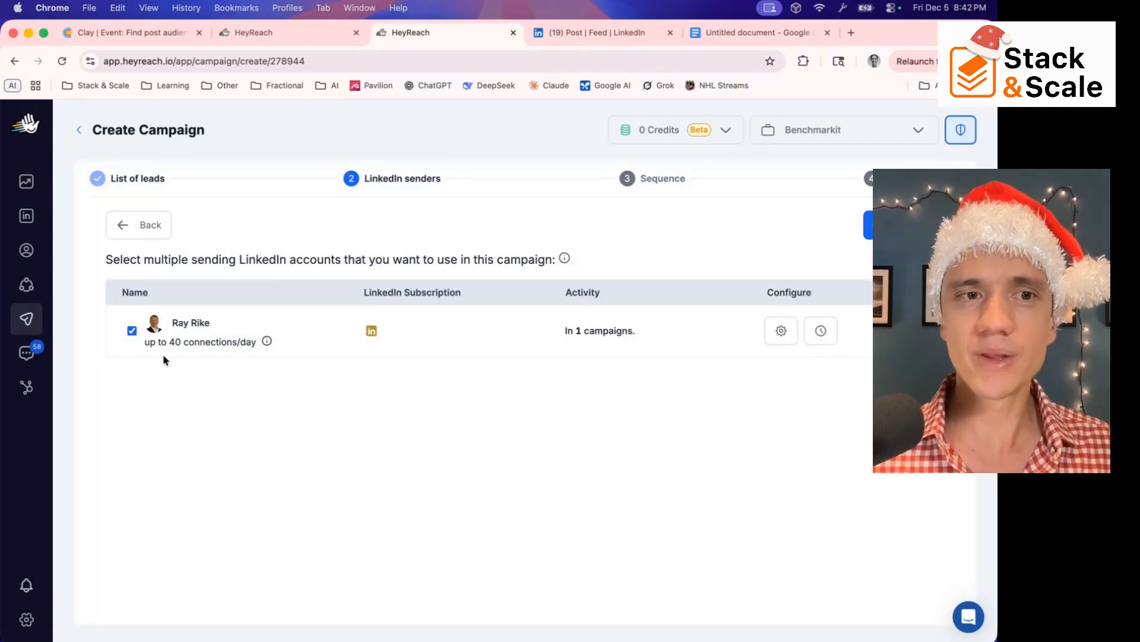
left_click_drag(170, 342, 267, 341)
left_click(186, 404)
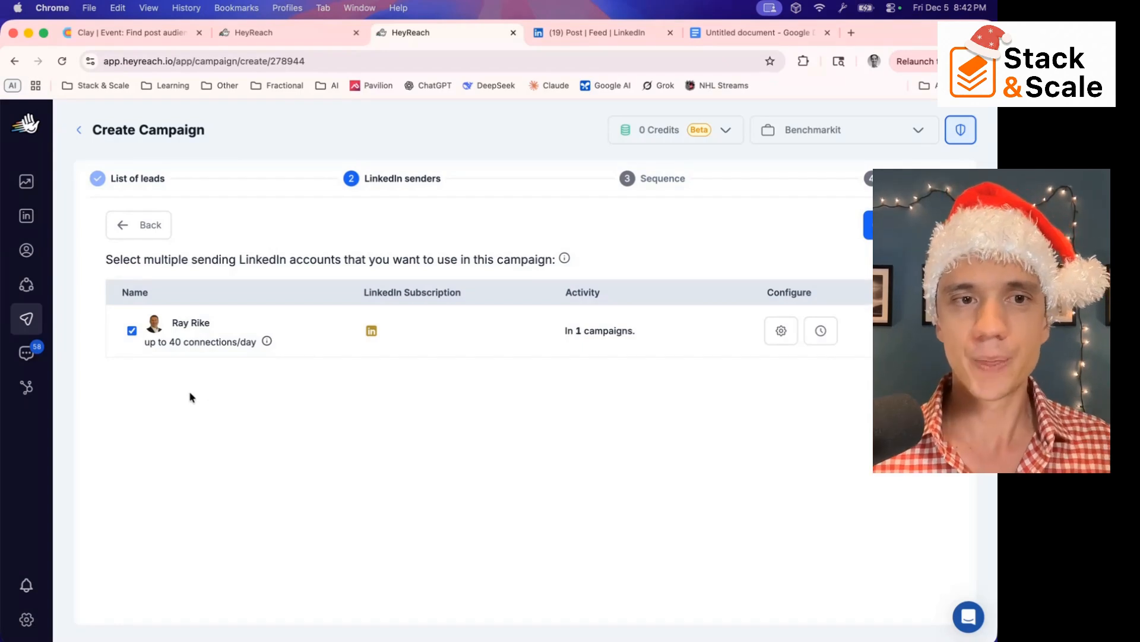
double_click(172, 343)
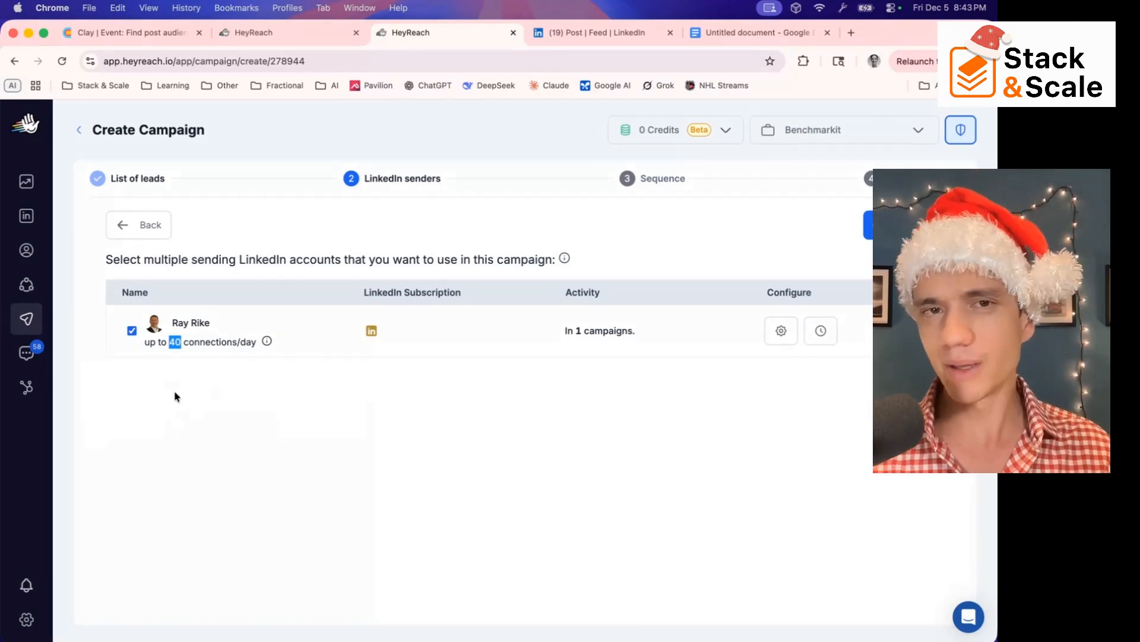
left_click(222, 394)
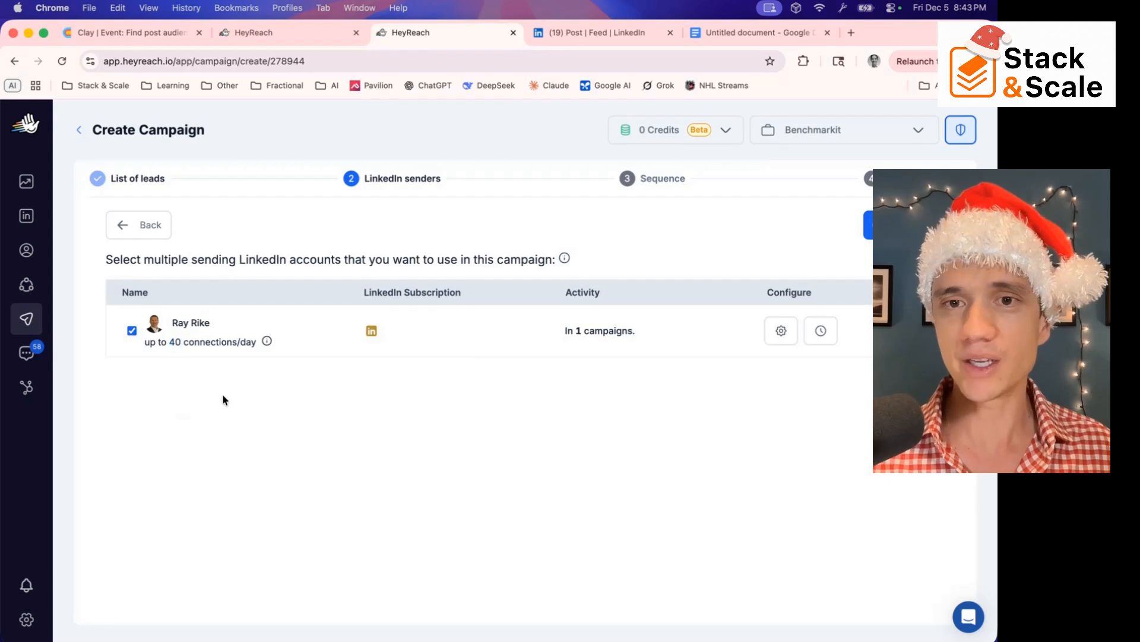
Raise the sender's maximum connection requests per day to the highest setting, reduce its maximum follows per day, and save the sender limits
left_click(779, 331)
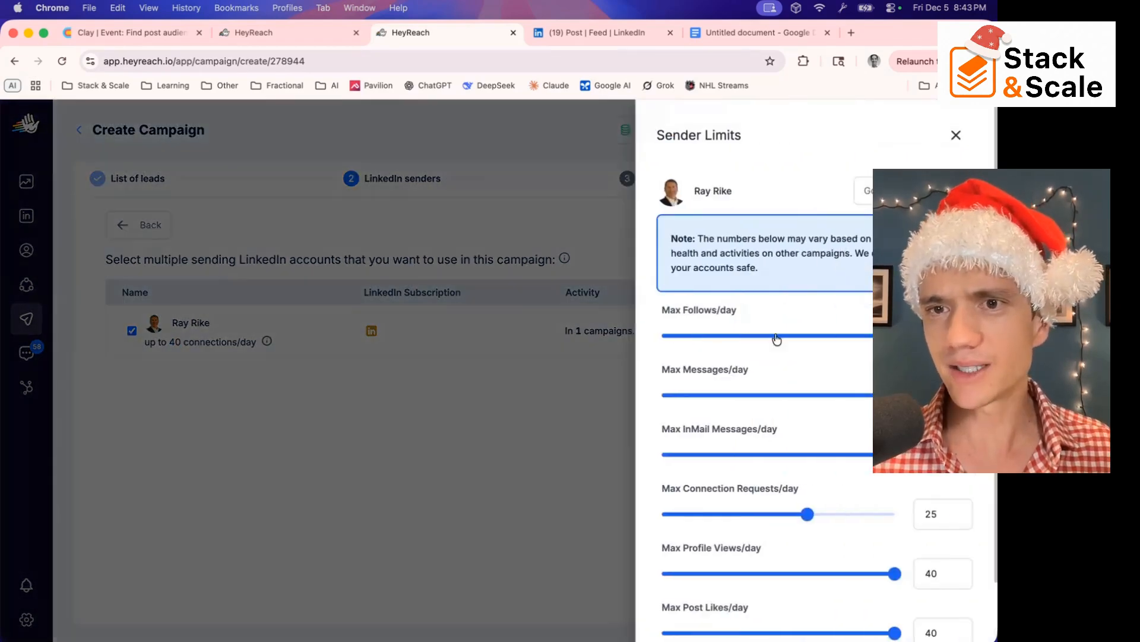
scroll(772, 425, "down", 2)
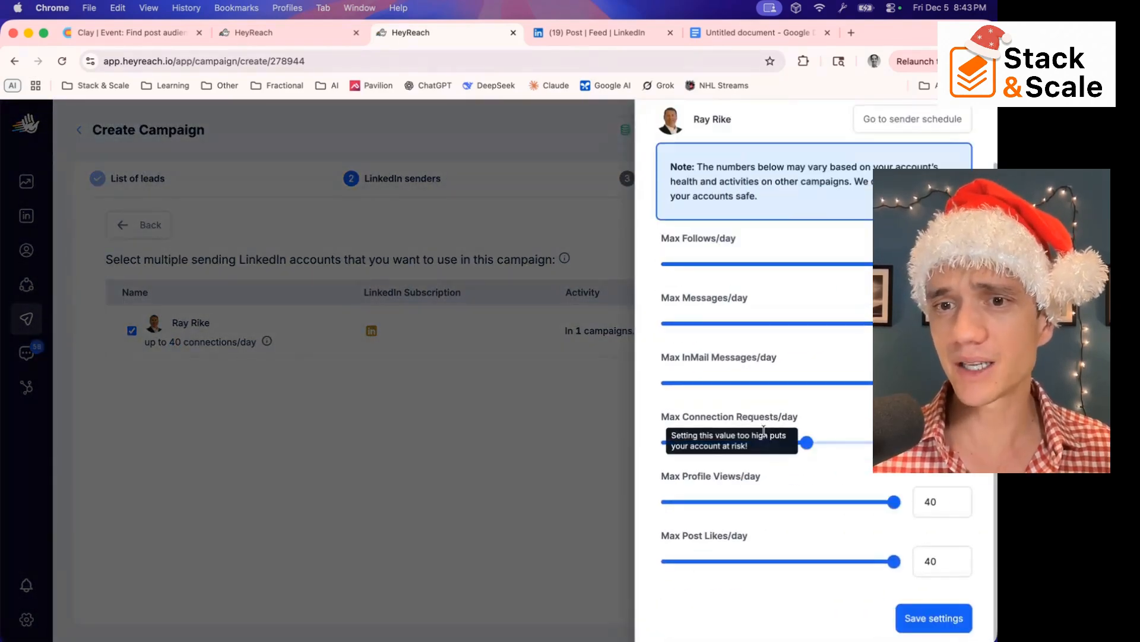
left_click_drag(807, 443, 894, 443)
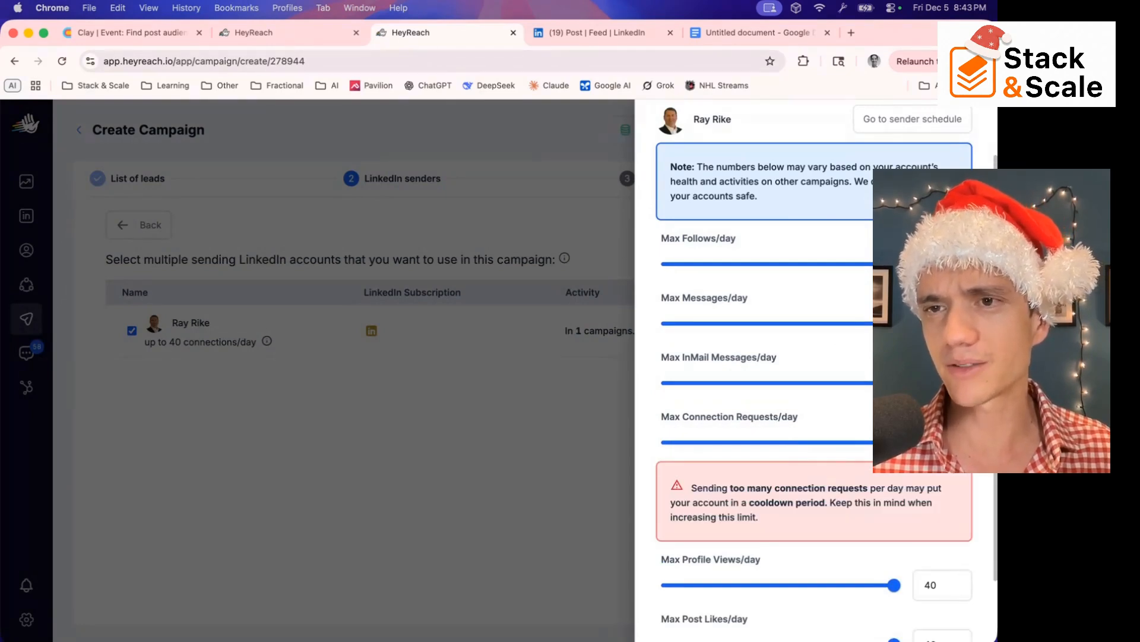
left_click_drag(894, 263, 801, 264)
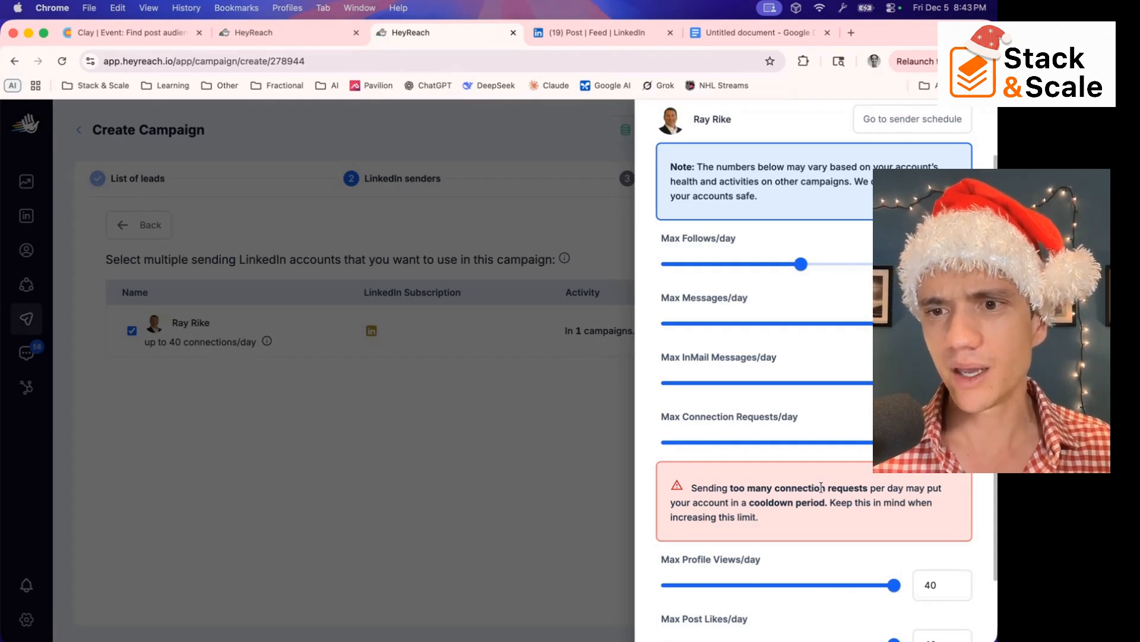
scroll(823, 488, "down", 2)
left_click(928, 609)
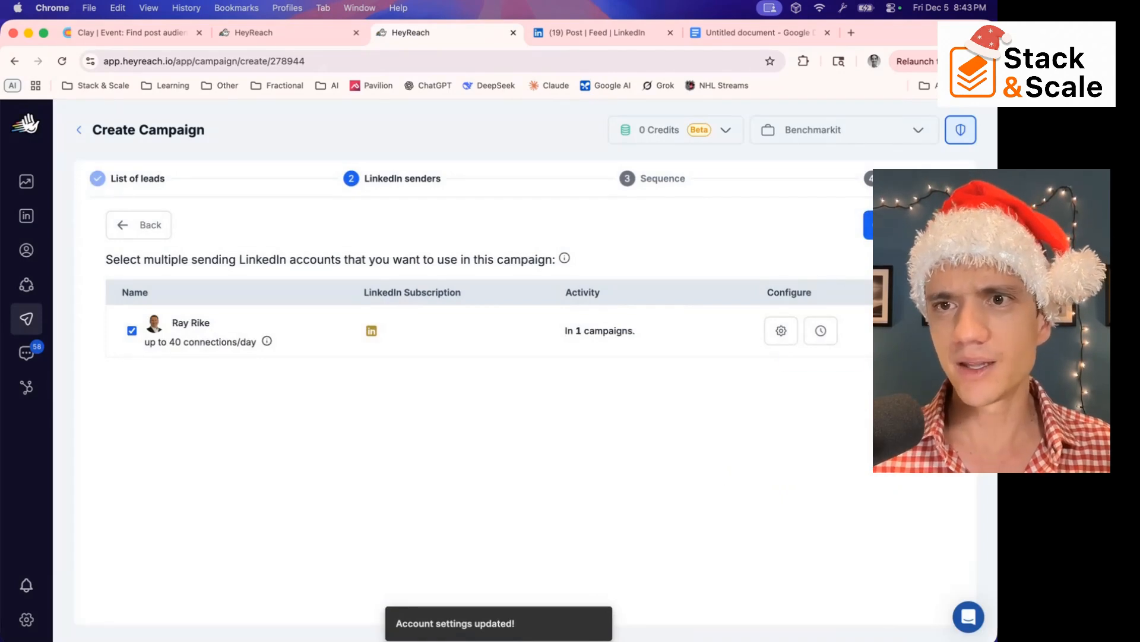
Continue to the sequence stage and add an If Connection condition as the campaign's first action
left_click(868, 225)
left_click(548, 458)
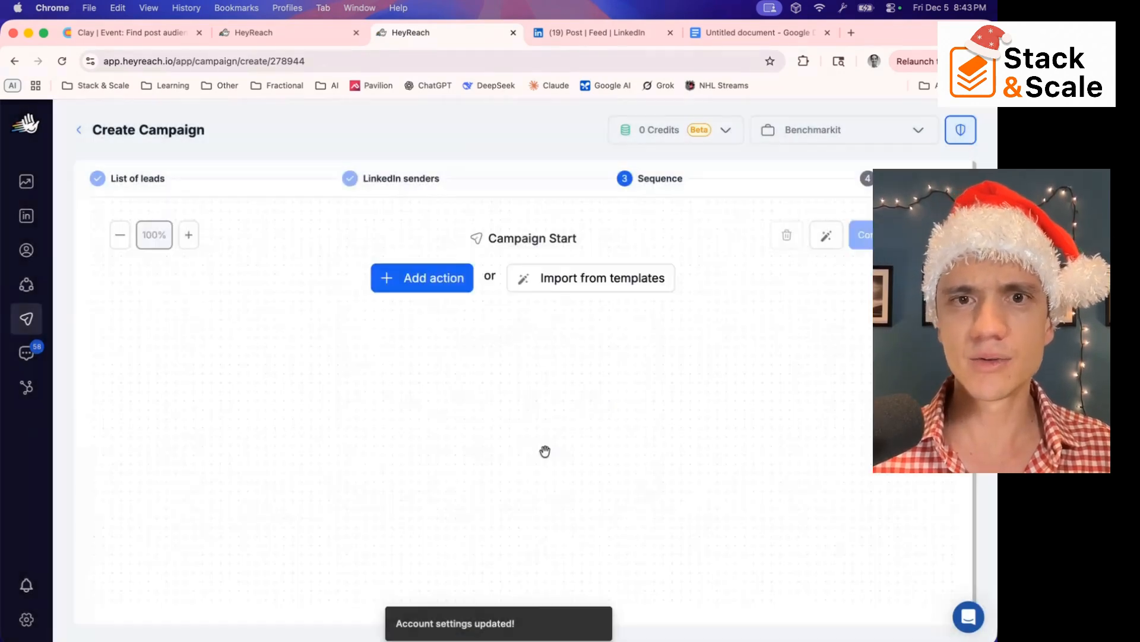
left_click(438, 280)
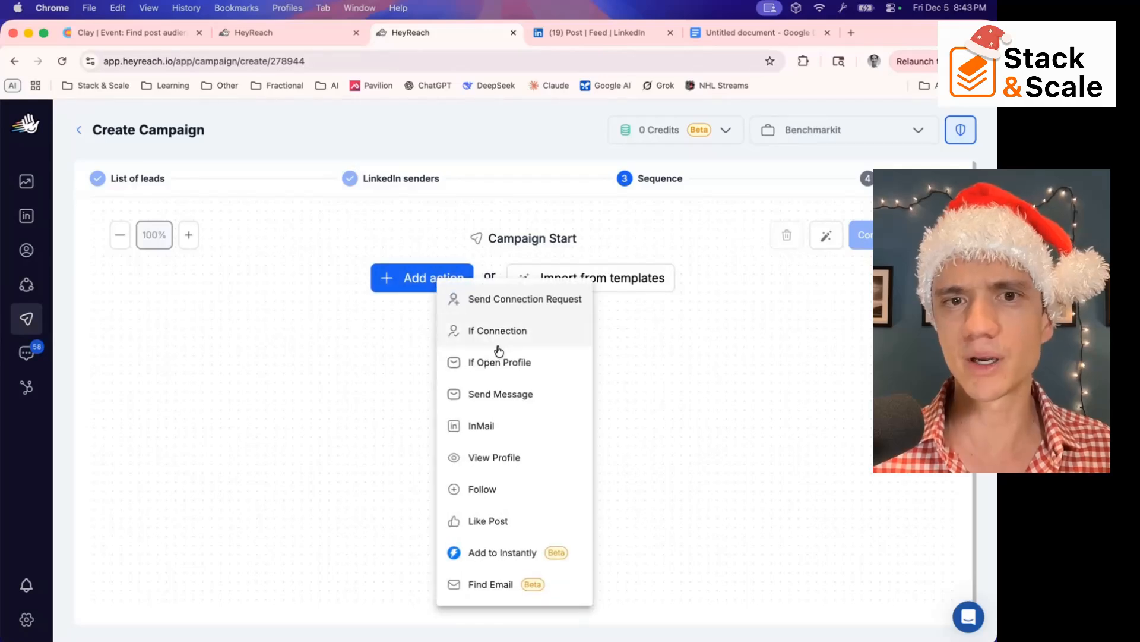
left_click(504, 329)
scroll(500, 415, "down", 1)
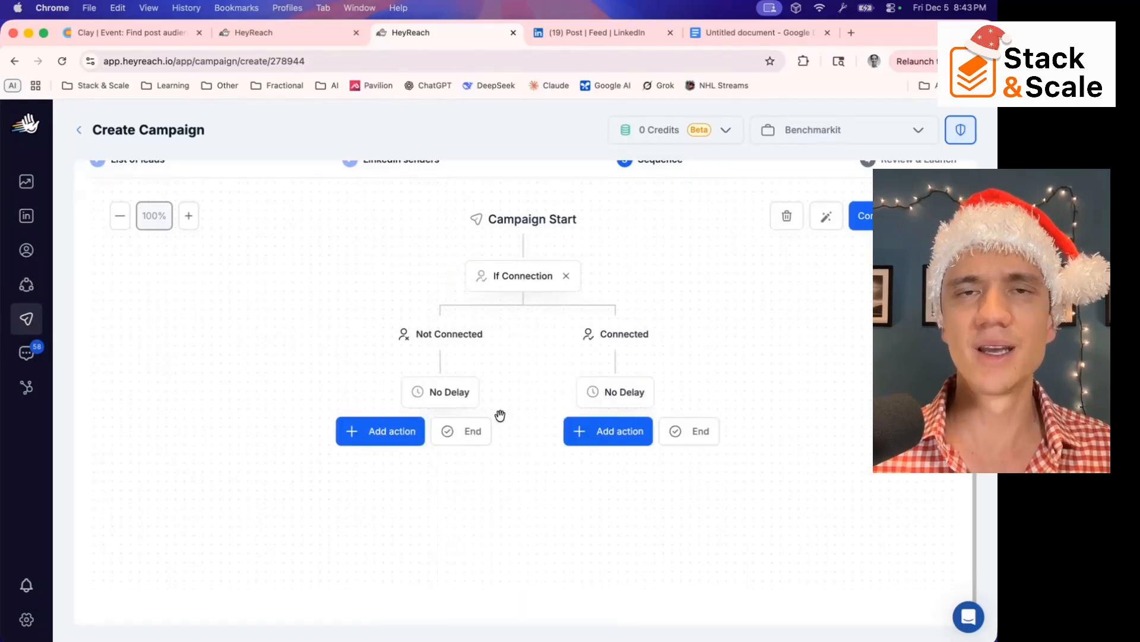
Check the existing campaign sequence briefly, return to Clay and close the Add Lead to Campaign configuration
left_click(252, 33)
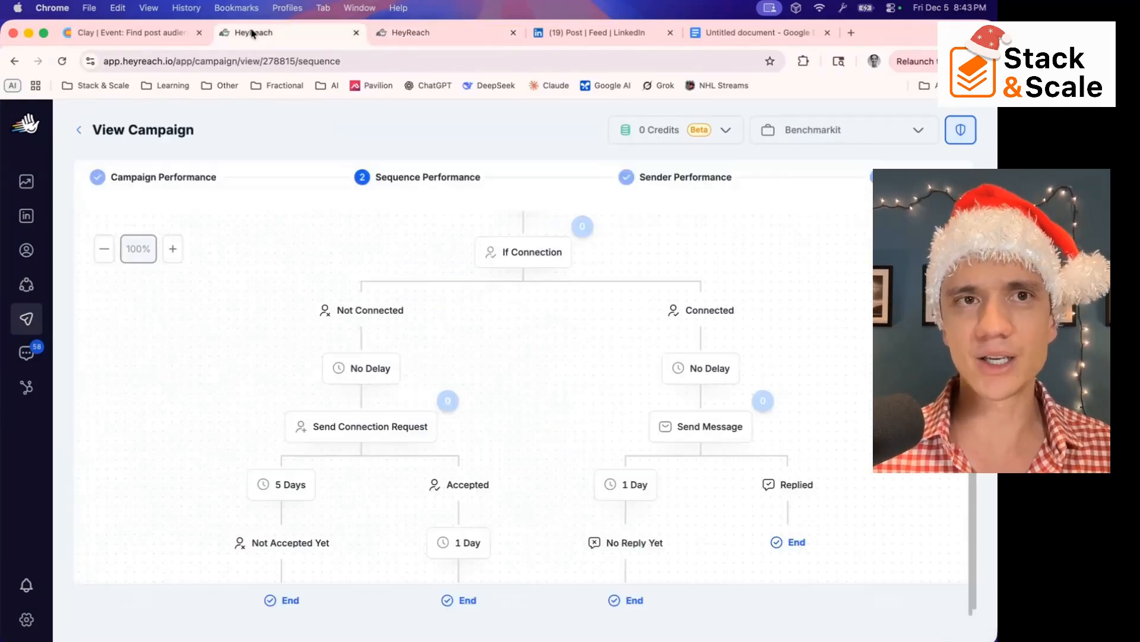
left_click(140, 36)
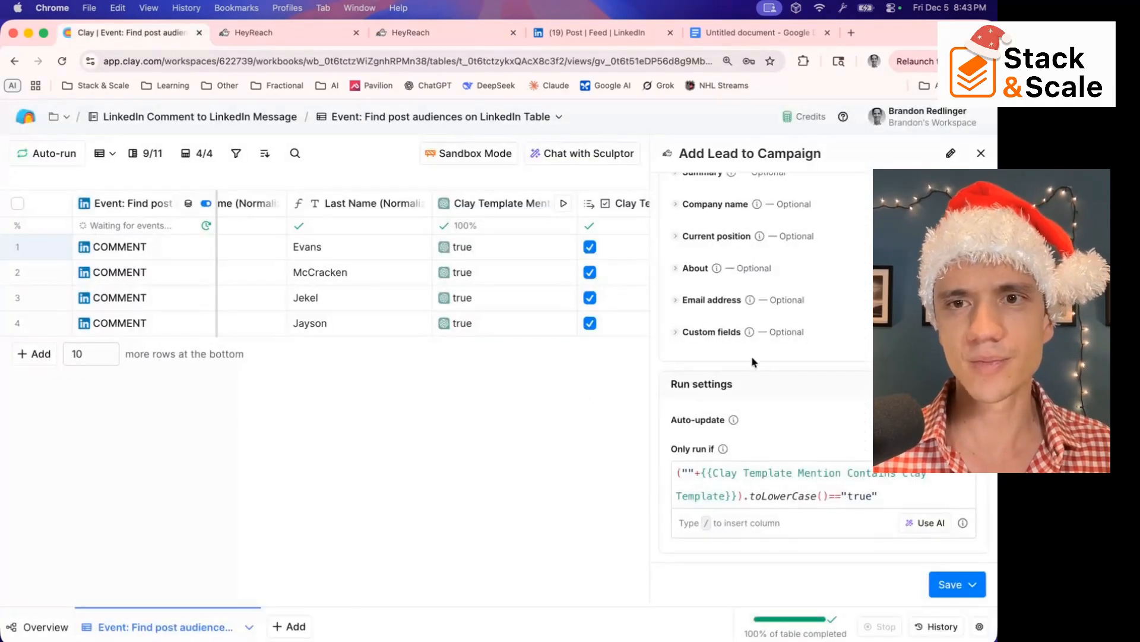
left_click(981, 154)
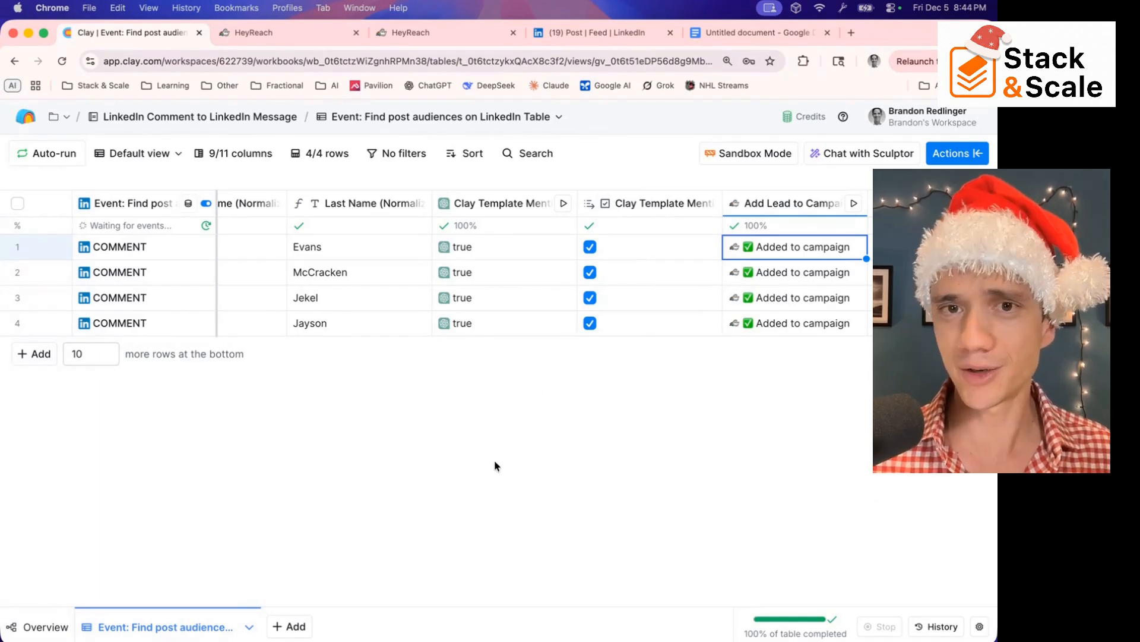
Go to the Clay home page and open the LinkedIn Comment to Email Reply workbook
left_click(26, 120)
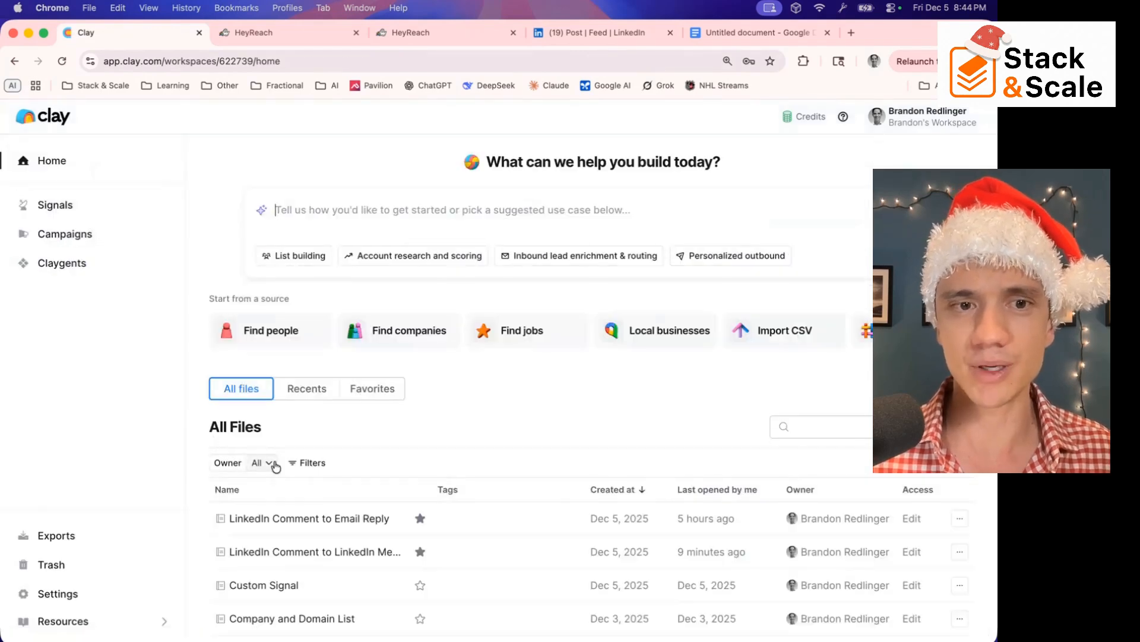
scroll(275, 465, "down", 3)
left_click(308, 401)
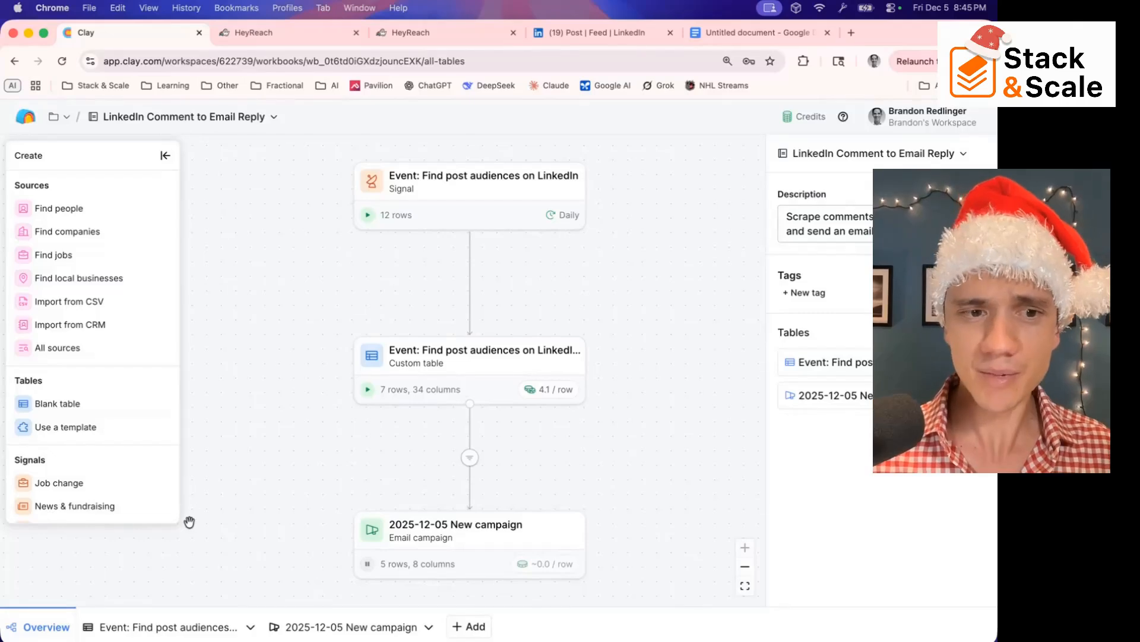
Open the table of LinkedIn post audience events and check the event source's reaction type, result limit and run frequency
left_click(147, 625)
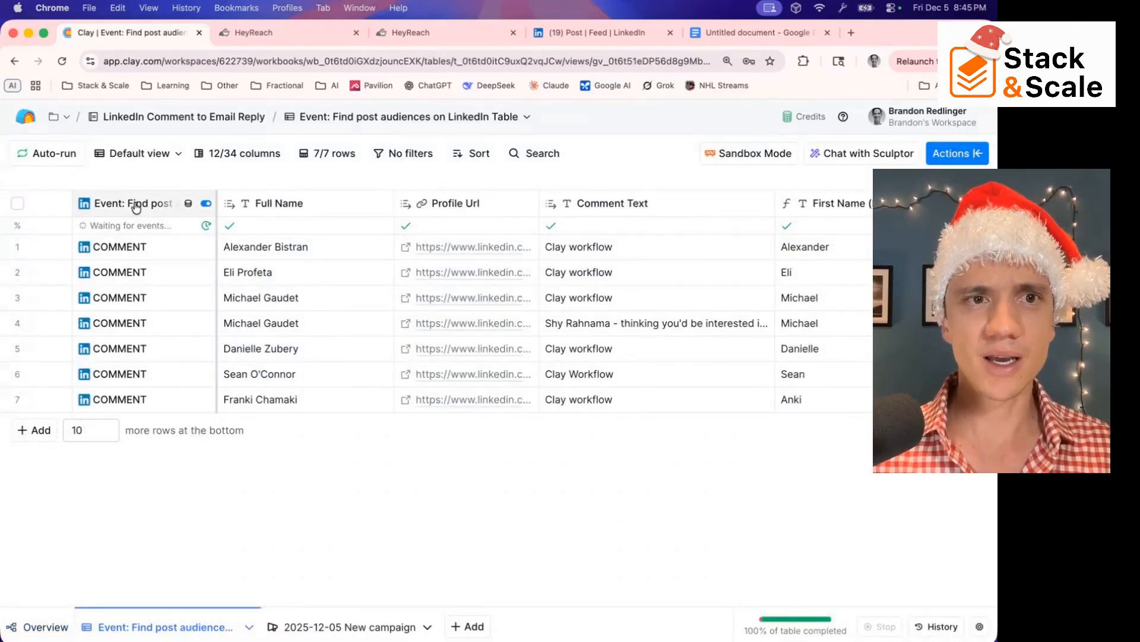
left_click(134, 205)
left_click(135, 264)
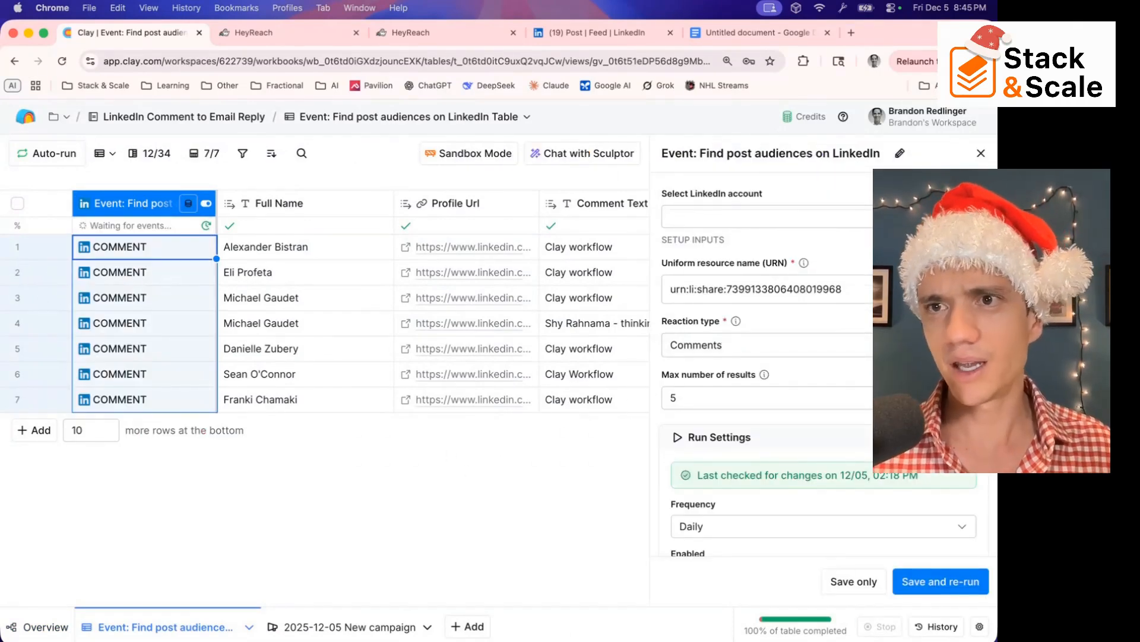
left_click(980, 155)
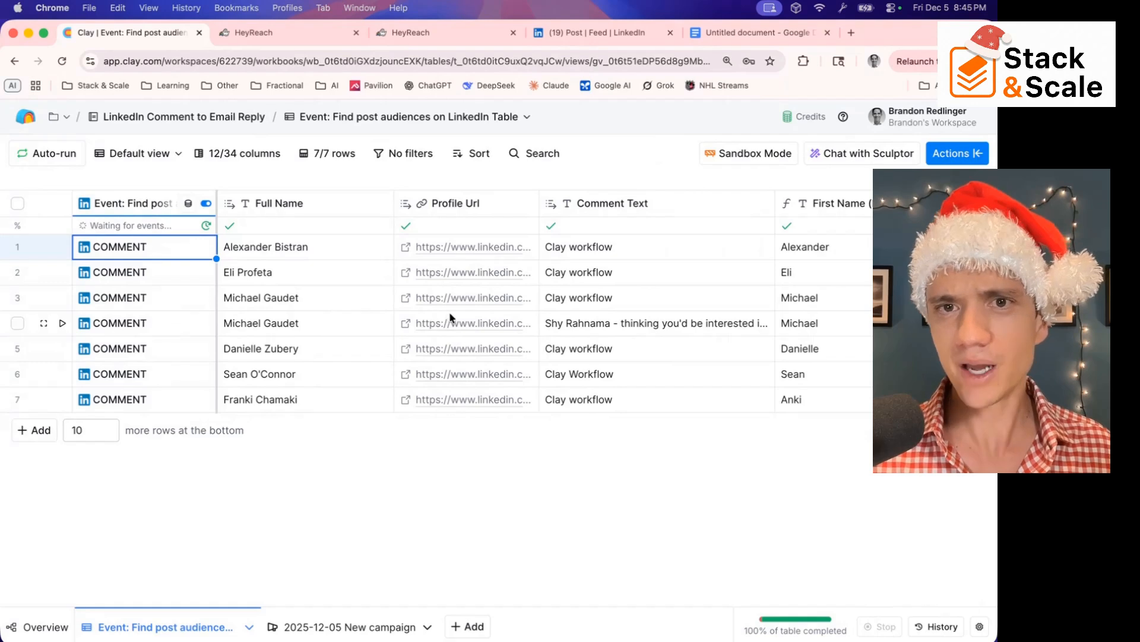
Review the table's columns from comment text and normalized names through the keyword check and person enrichment to work email and lead sync
scroll(447, 318, "right", 2)
scroll(447, 318, "right", 4)
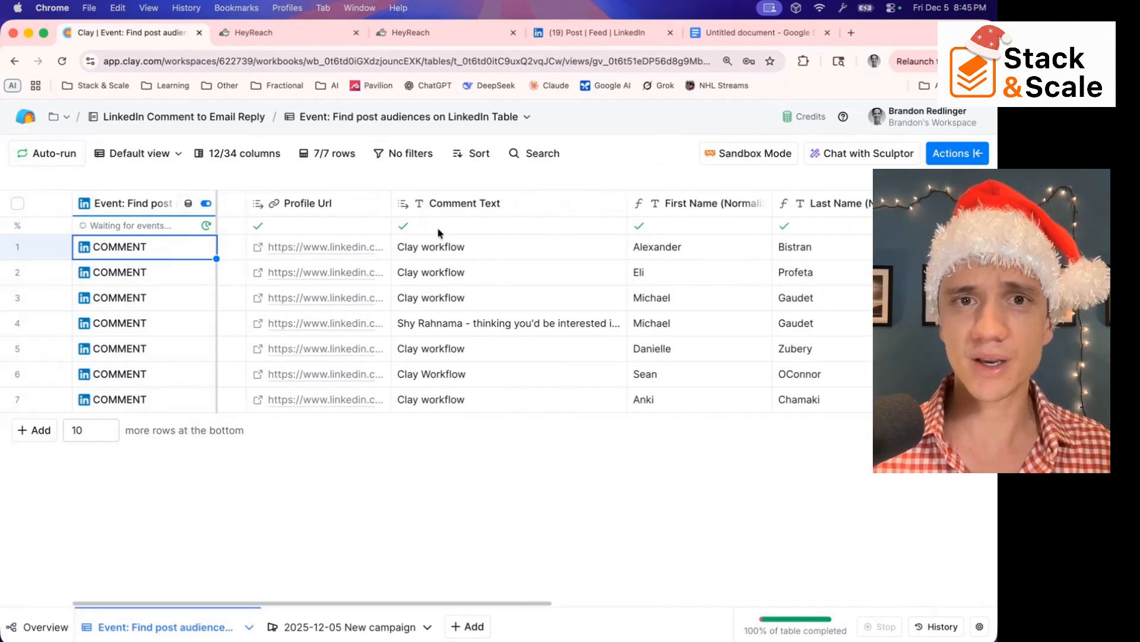
scroll(449, 312, "right", 9)
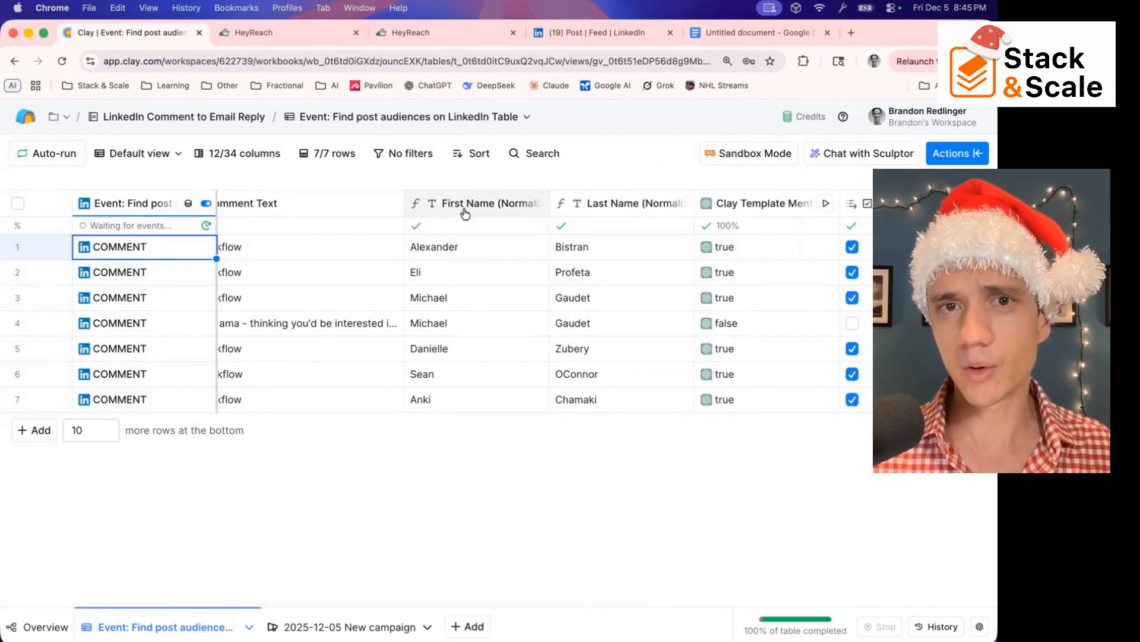
scroll(603, 297, "right", 10)
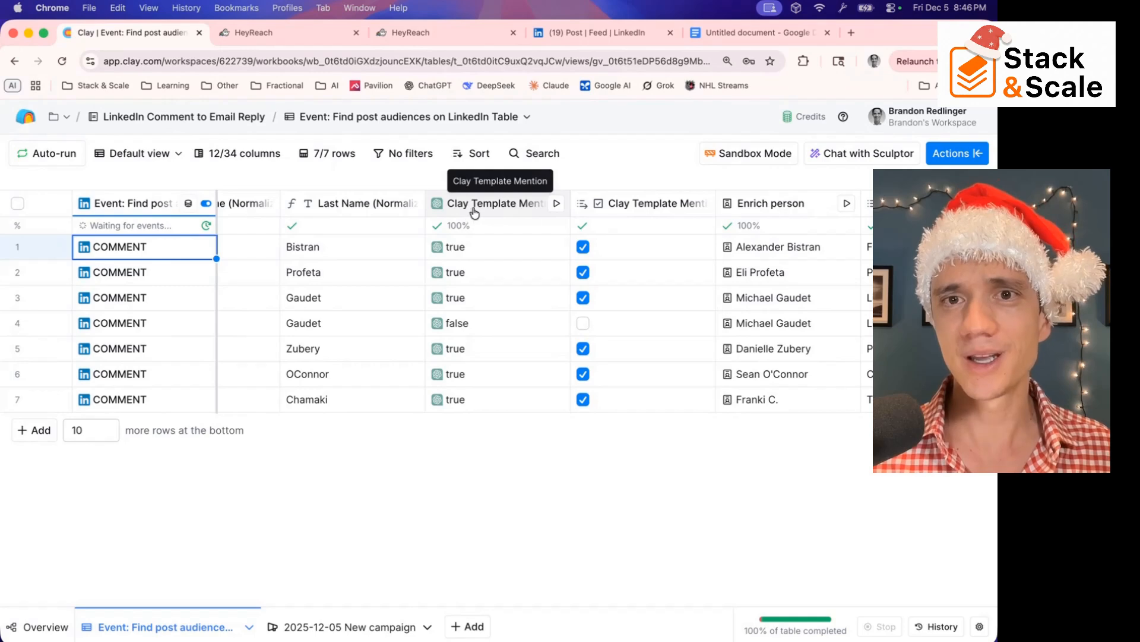
scroll(565, 217, "right", 3)
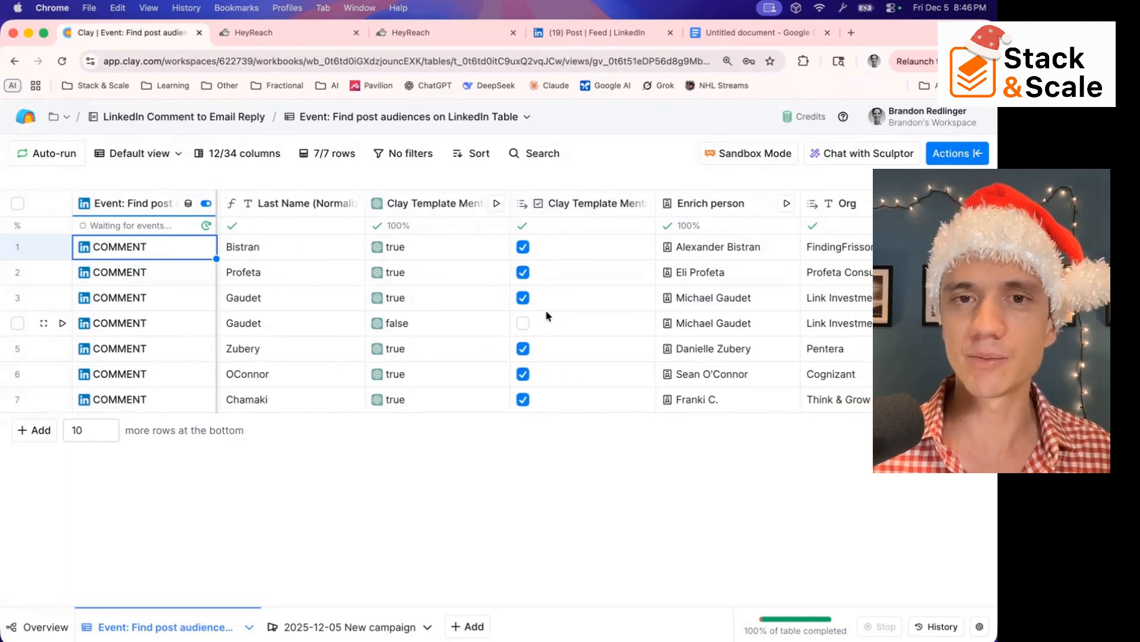
scroll(547, 316, "right", 5)
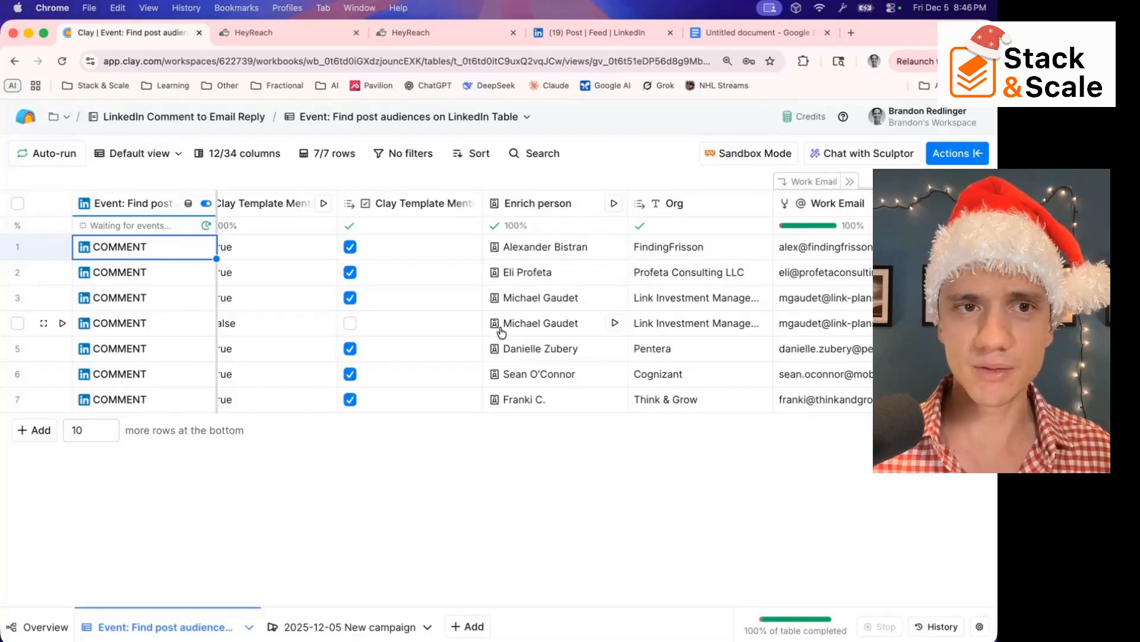
scroll(265, 297, "left", 5)
scroll(271, 297, "right", 10)
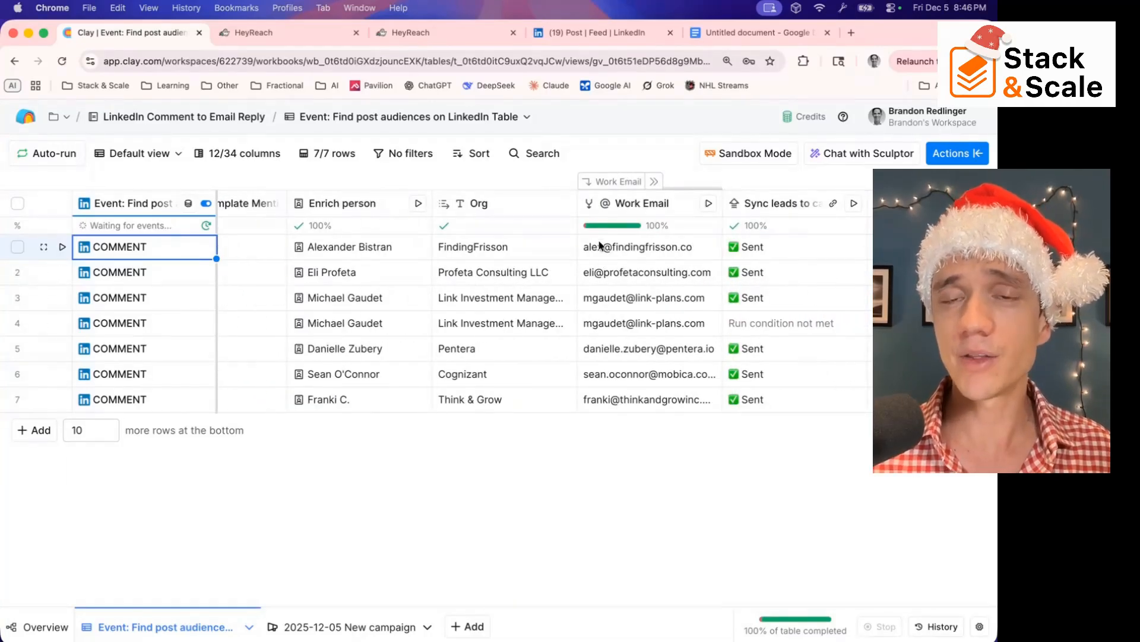
scroll(629, 215, "left", 1)
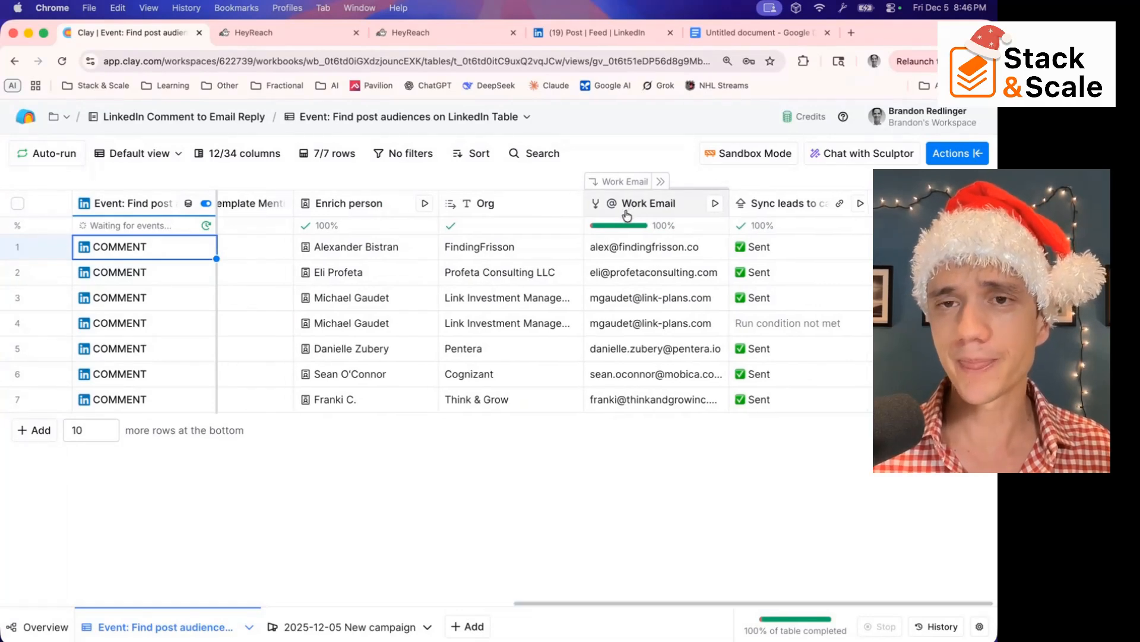
scroll(771, 212, "right", 1)
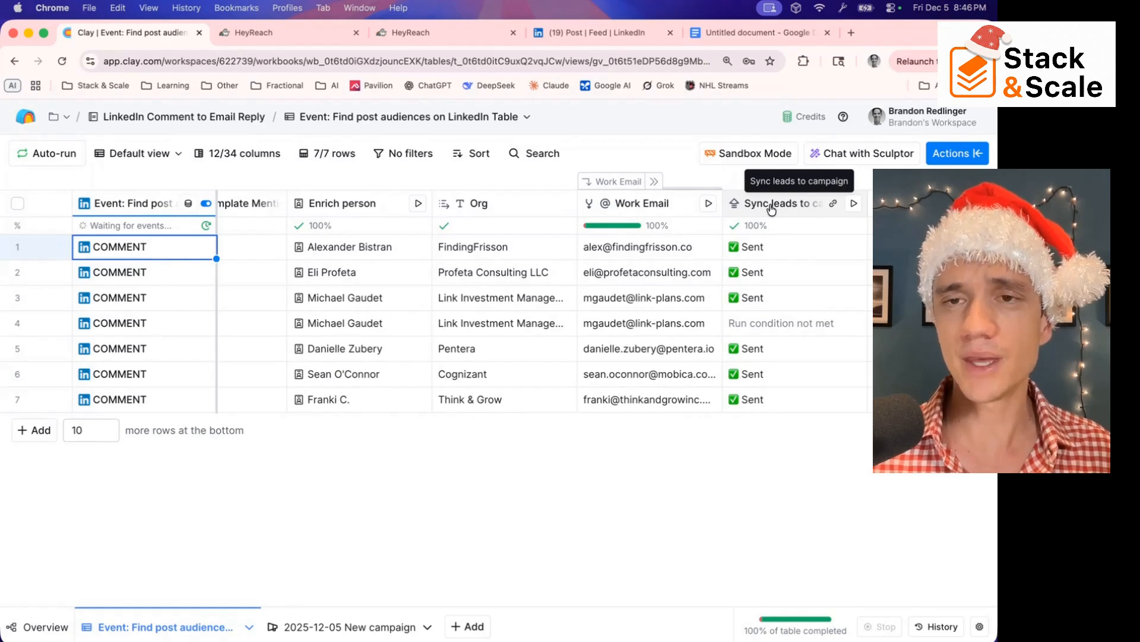
Open the Sync leads to campaign column's configuration and compare its synced columns and run condition with the table's keyword and email columns
left_click(771, 207)
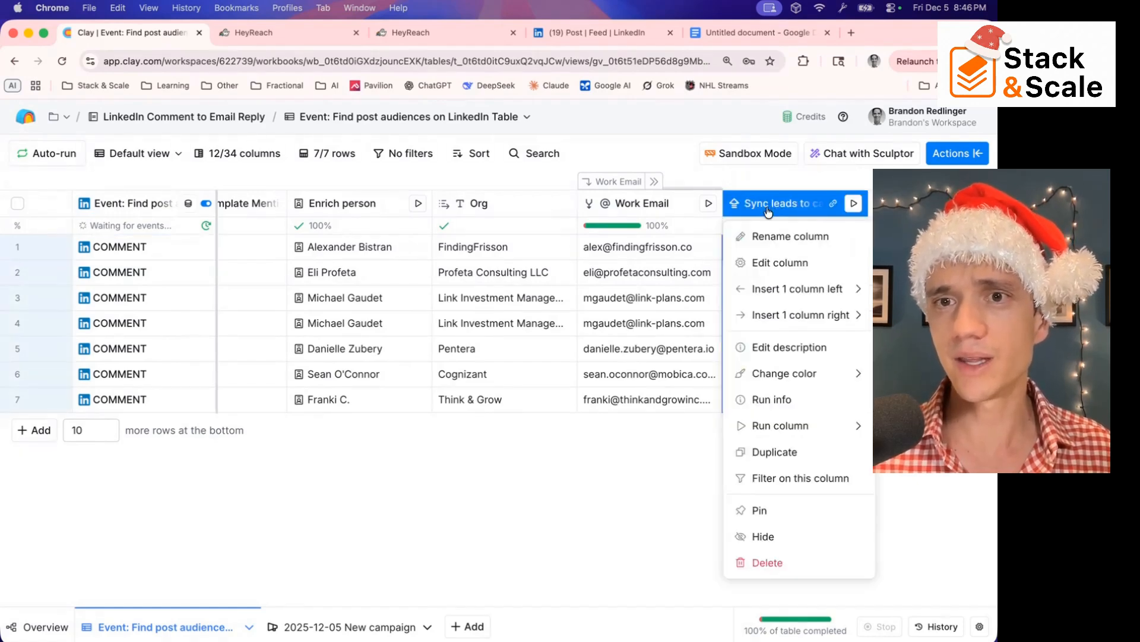
left_click(775, 265)
scroll(786, 323, "down", 5)
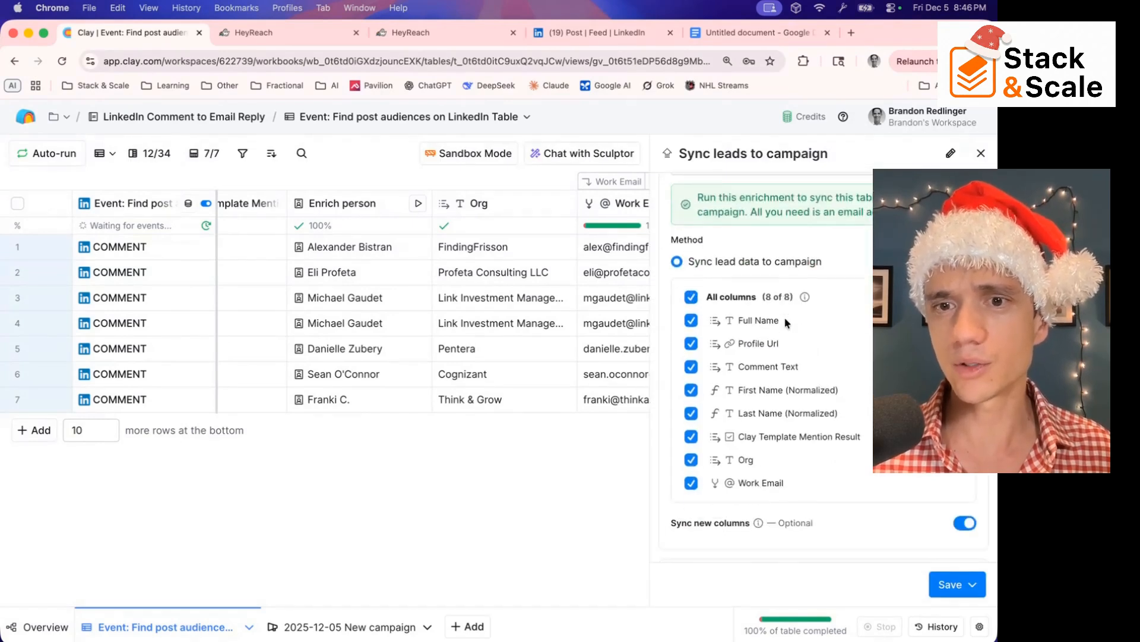
scroll(729, 416, "up", 1)
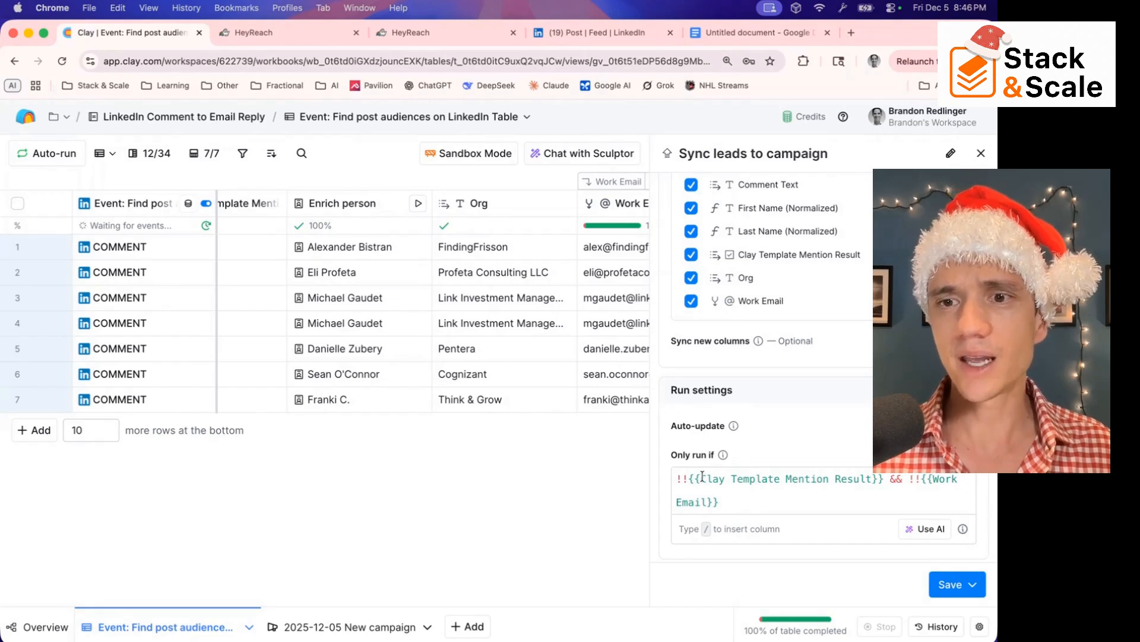
scroll(410, 339, "left", 3)
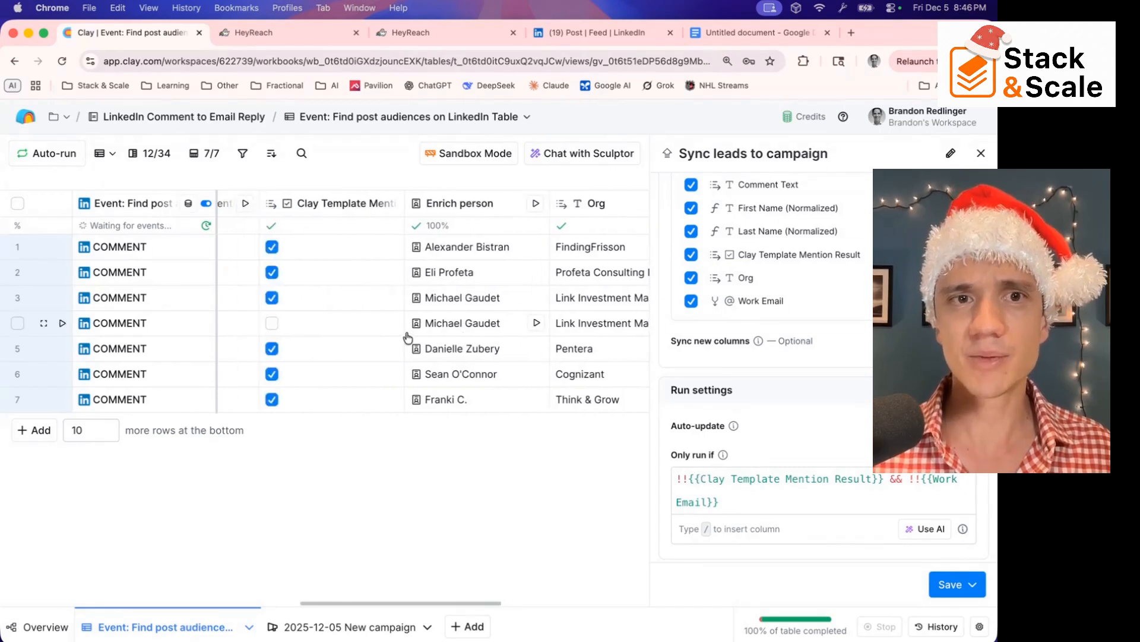
scroll(407, 337, "left", 2)
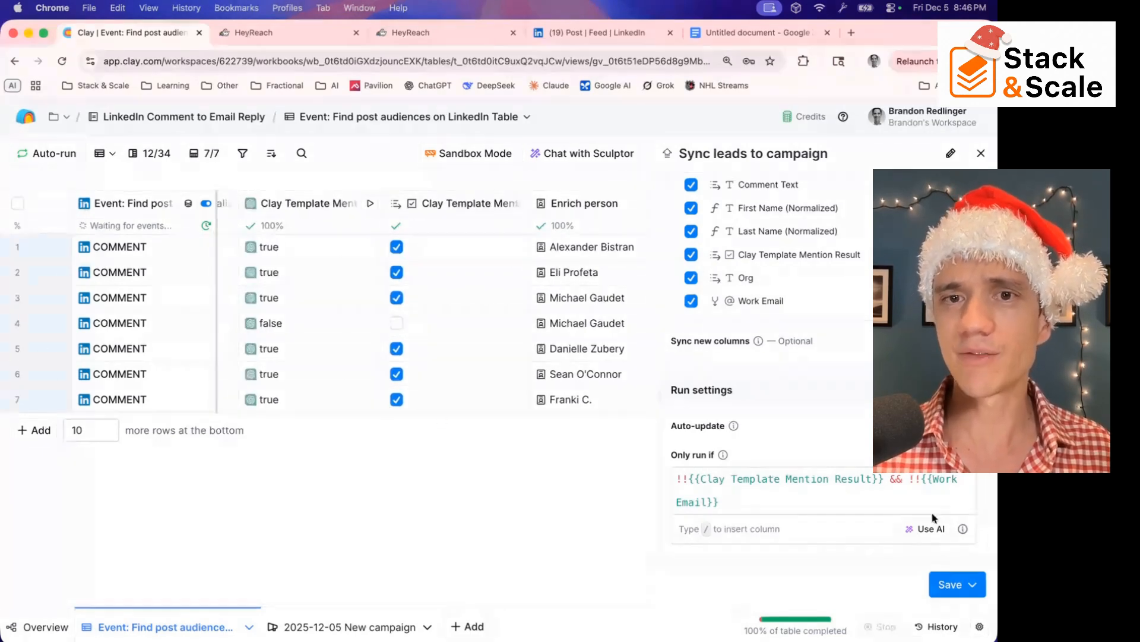
scroll(631, 348, "right", 1)
scroll(631, 348, "right", 5)
scroll(564, 338, "left", 2)
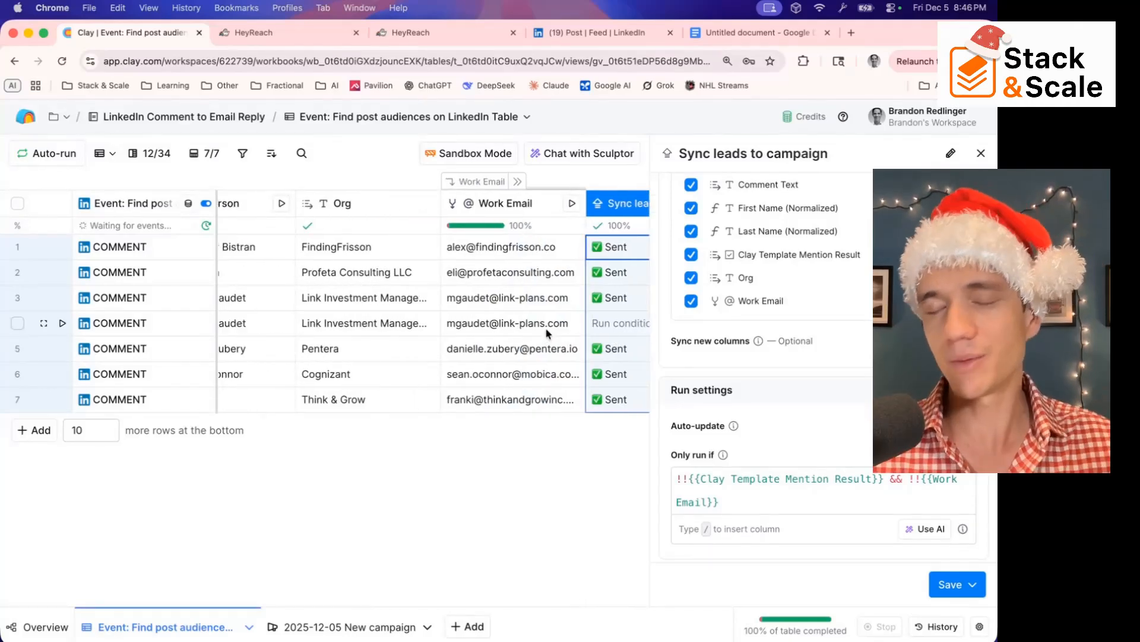
scroll(543, 327, "right", 1)
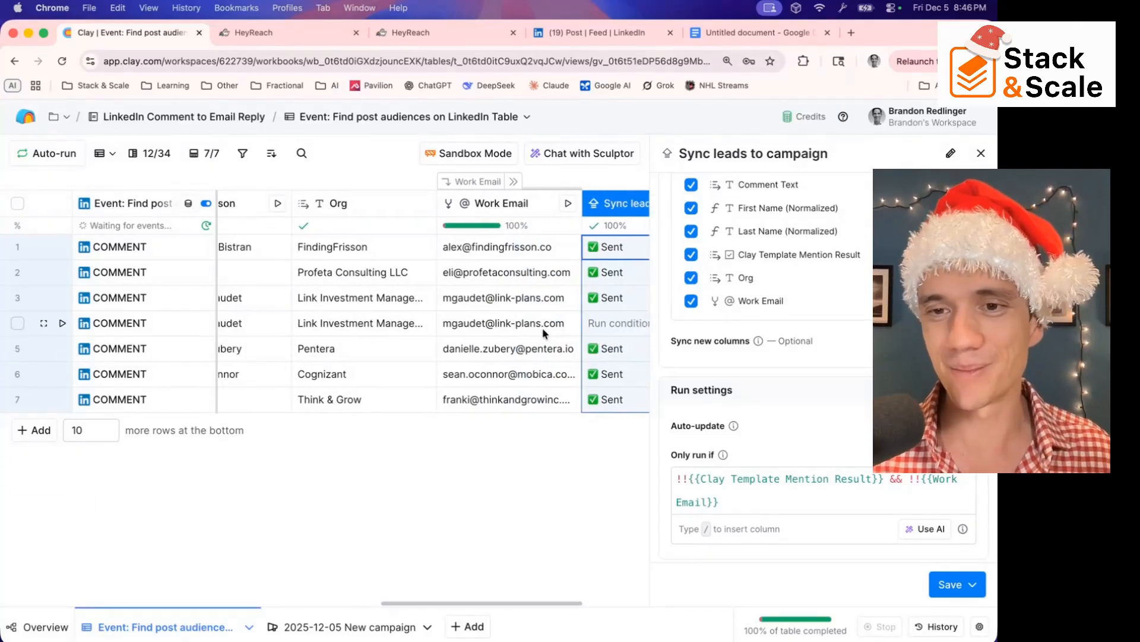
Open the 2025-12-05 New campaign, review the Opener email's subject and body, and save the message draft
left_click(365, 632)
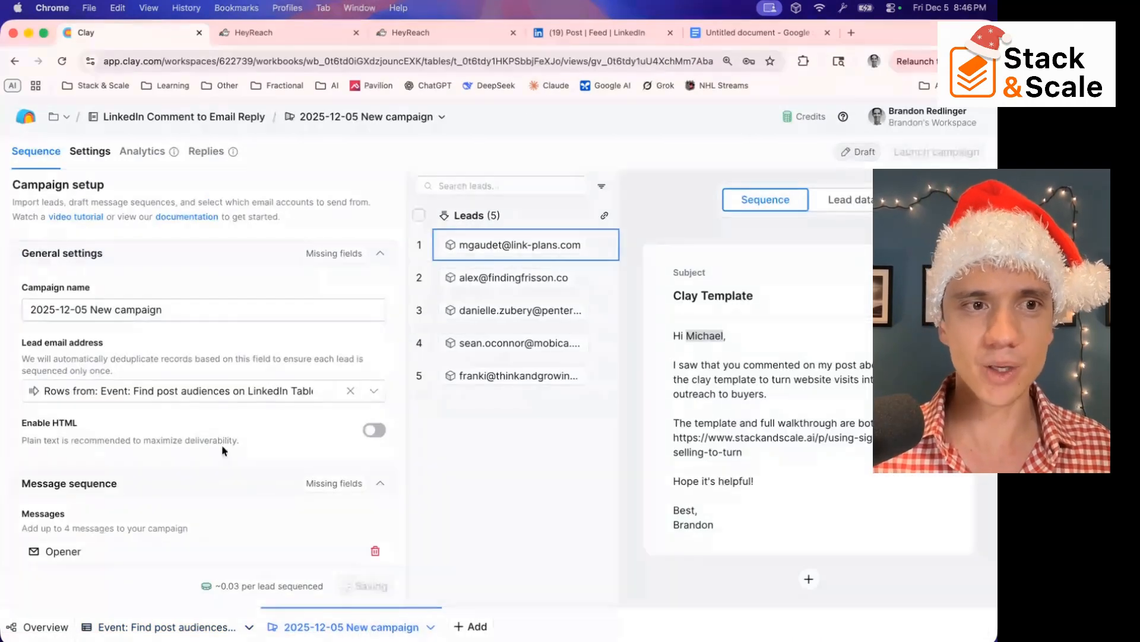
scroll(212, 405, "down", 2)
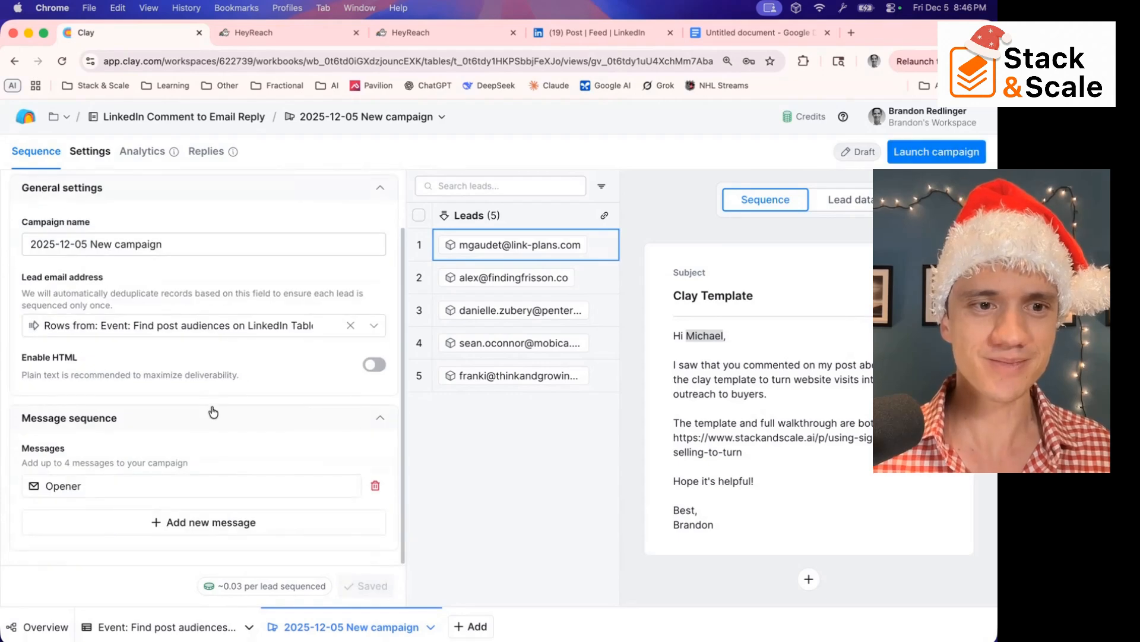
left_click(174, 493)
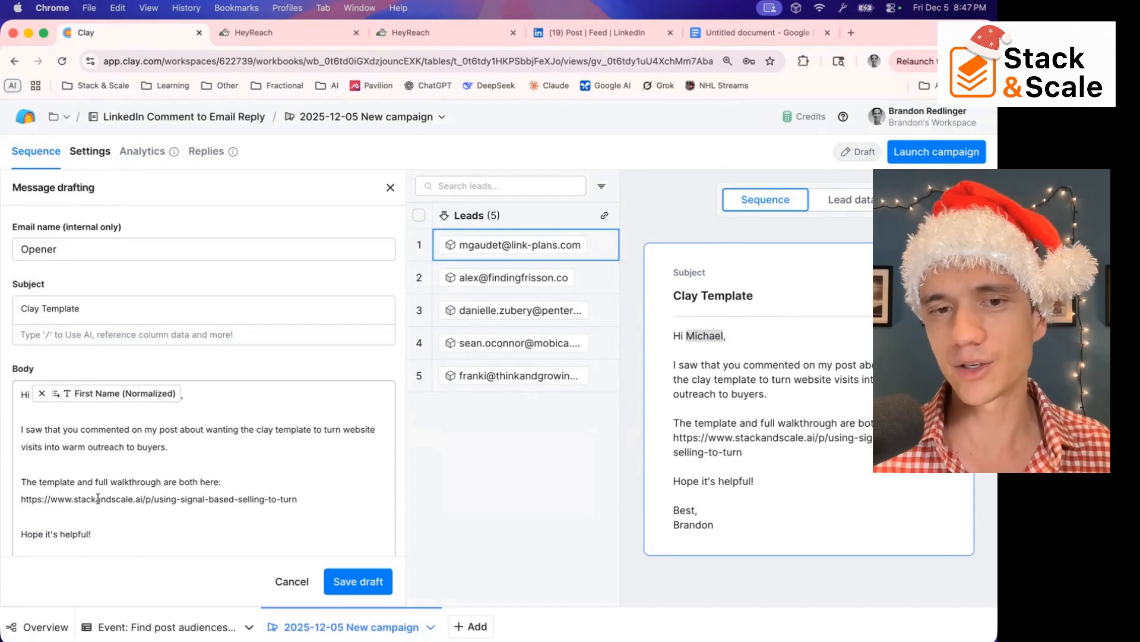
scroll(88, 521, "down", 3)
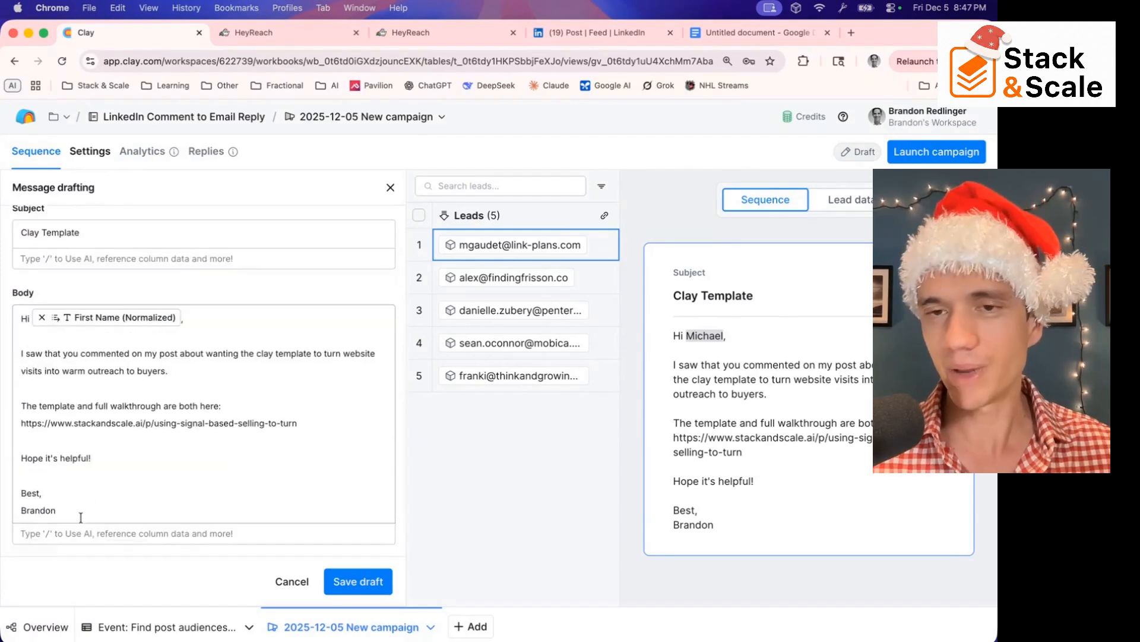
left_click(355, 581)
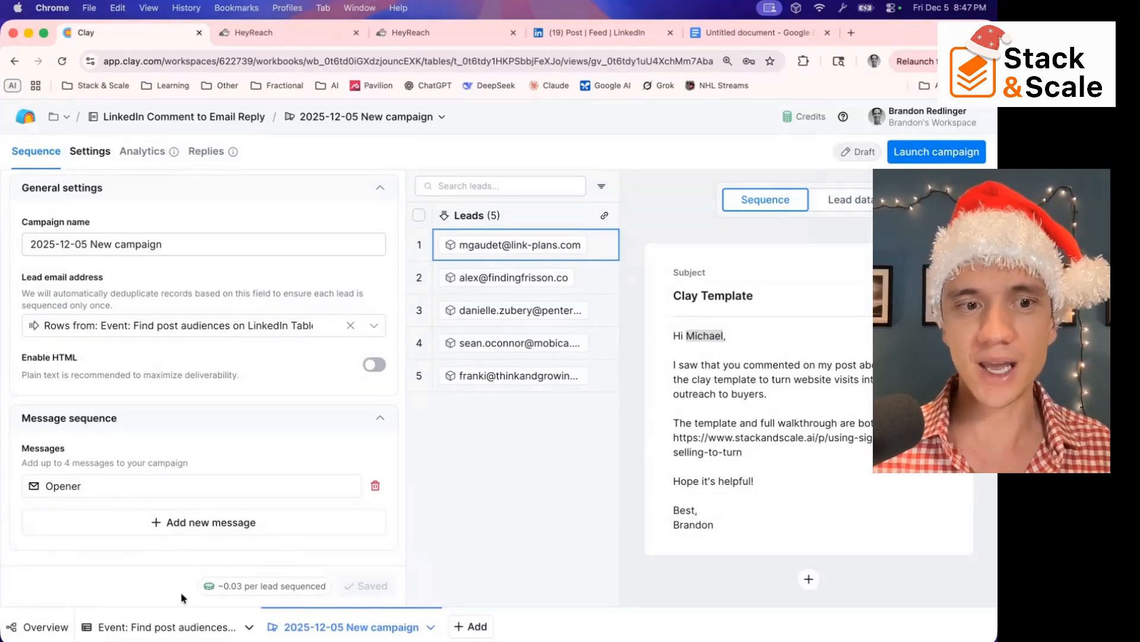
Return to the post audiences table and open the Clay Template Mention column's configuration
right_click(153, 629)
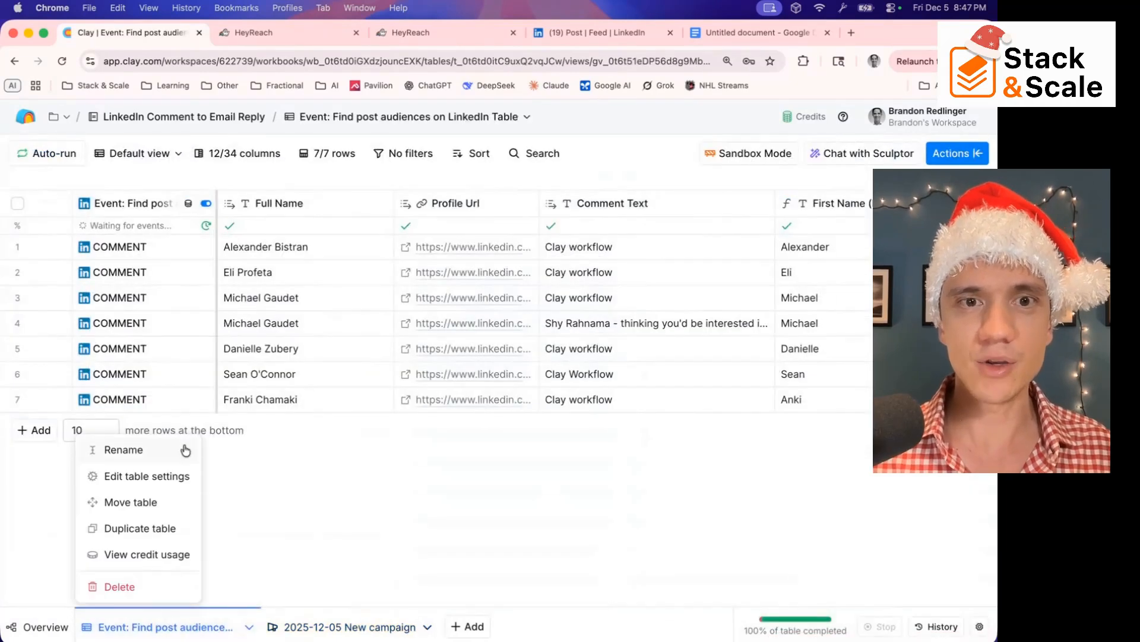
left_click(471, 502)
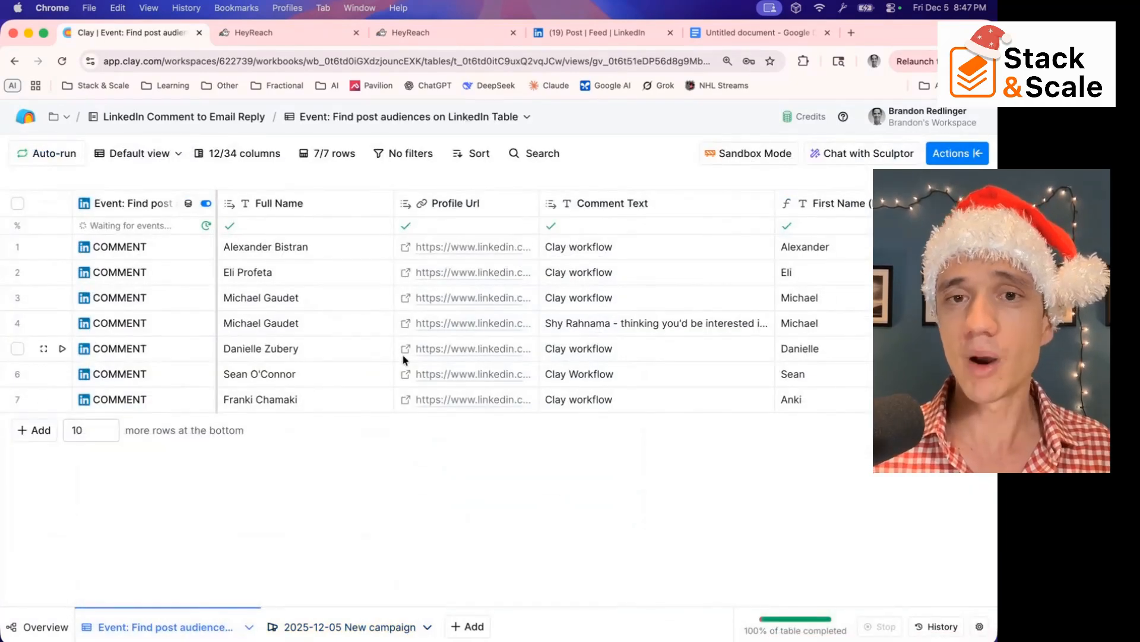
scroll(401, 355, "right", 6)
scroll(402, 354, "left", 3)
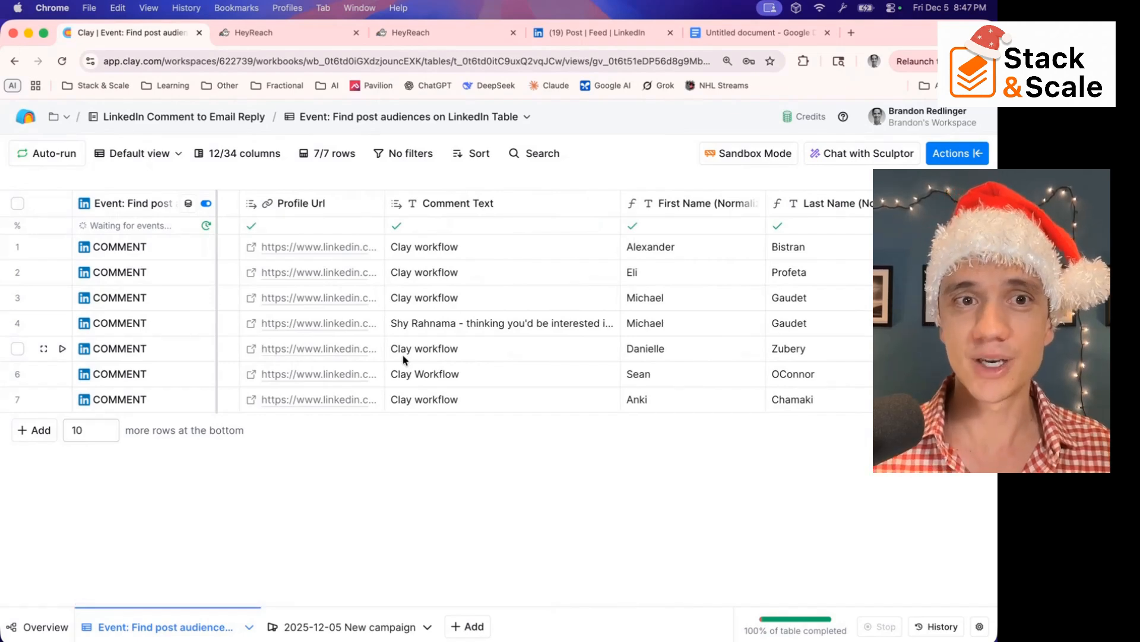
scroll(401, 354, "right", 5)
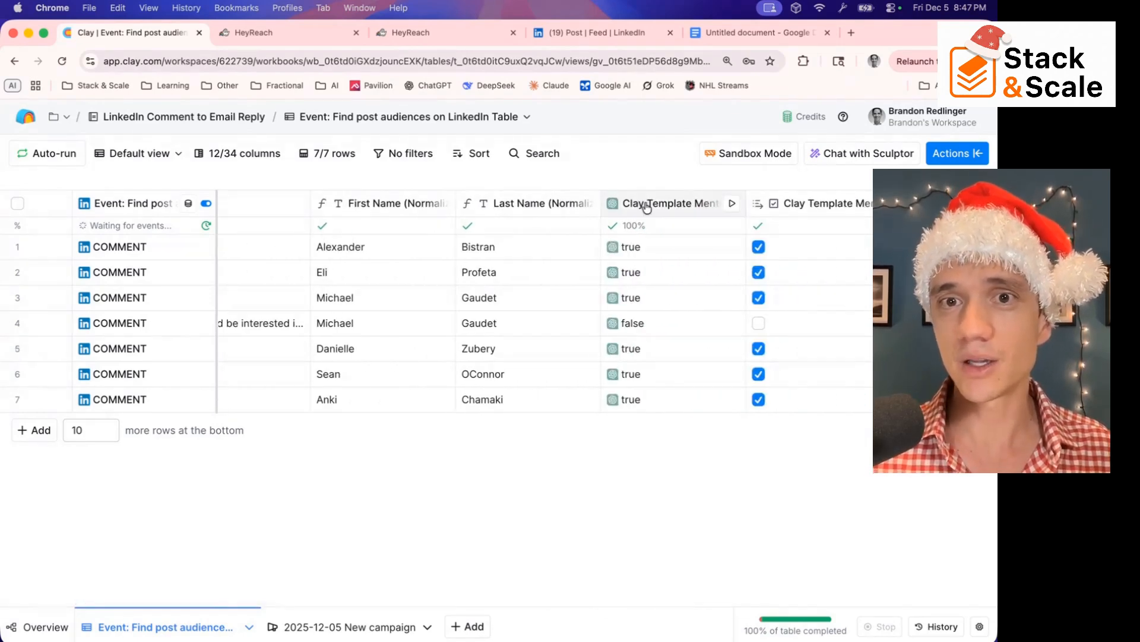
left_click(648, 206)
left_click(650, 265)
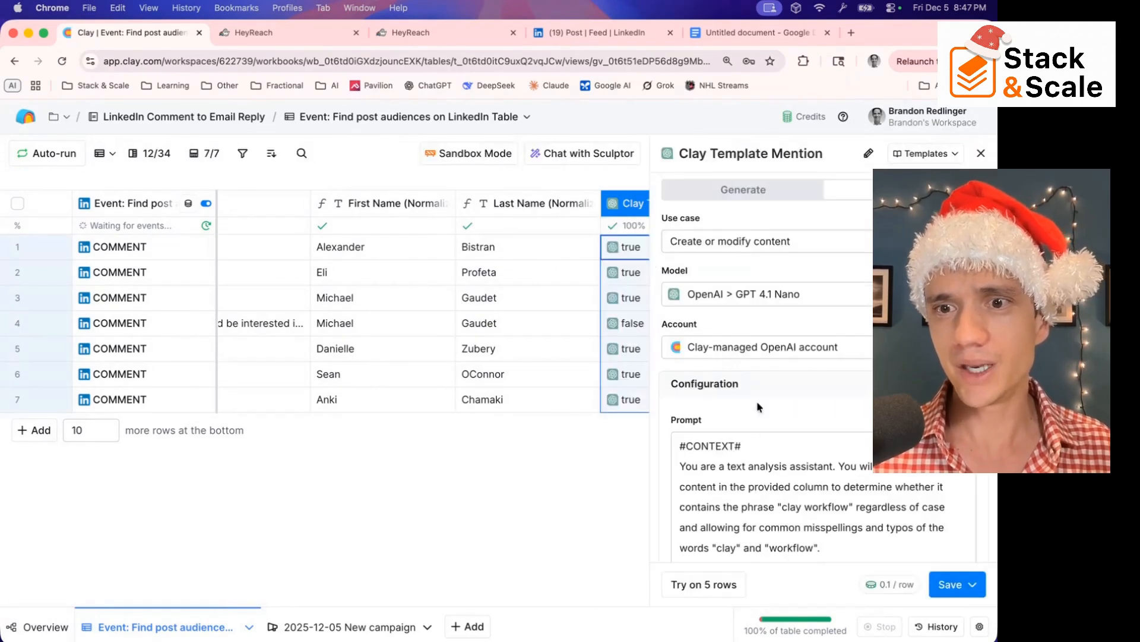
Examine the Clay Template Mention prompt, from the "clay workflow" phrase in its context to the matching instructions and examples
scroll(694, 459, "down", 2)
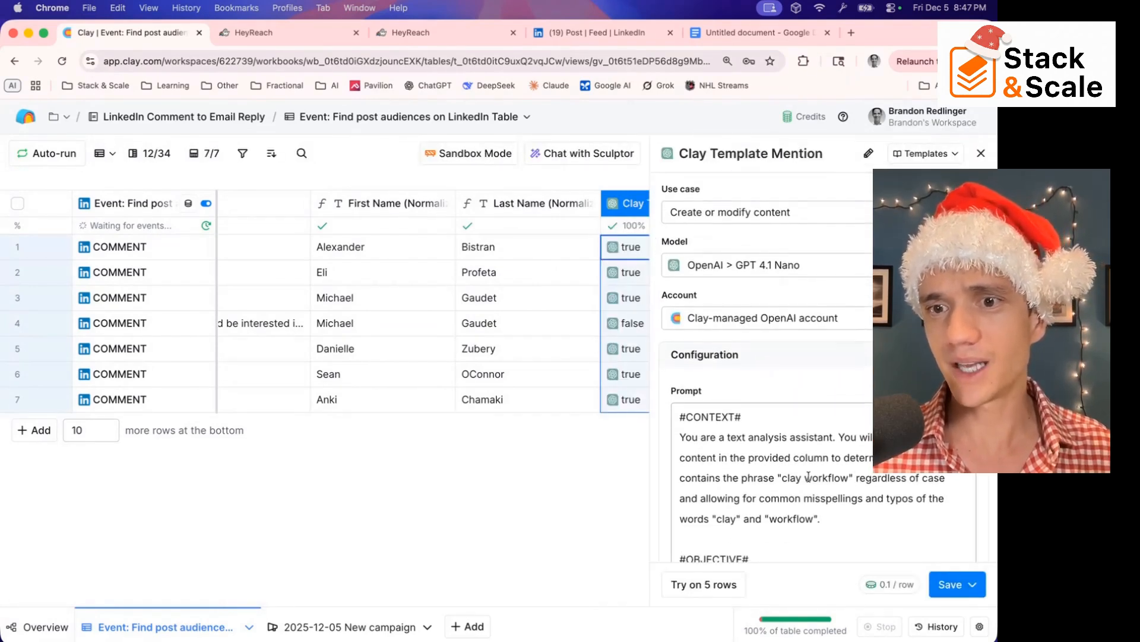
left_click_drag(805, 478, 828, 478)
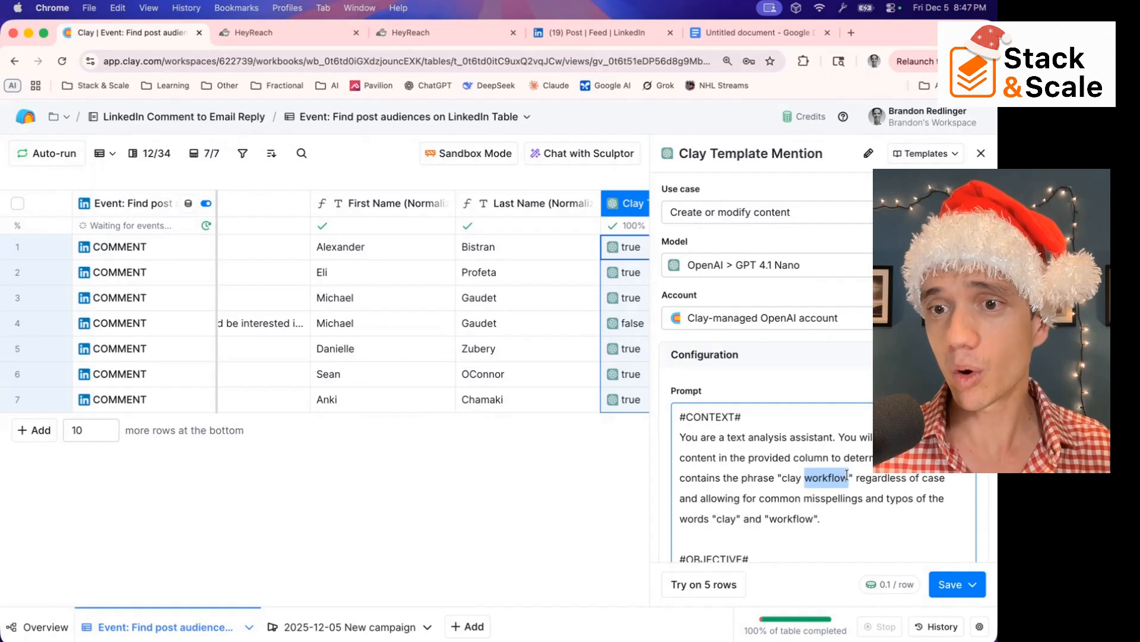
scroll(800, 515, "down", 10)
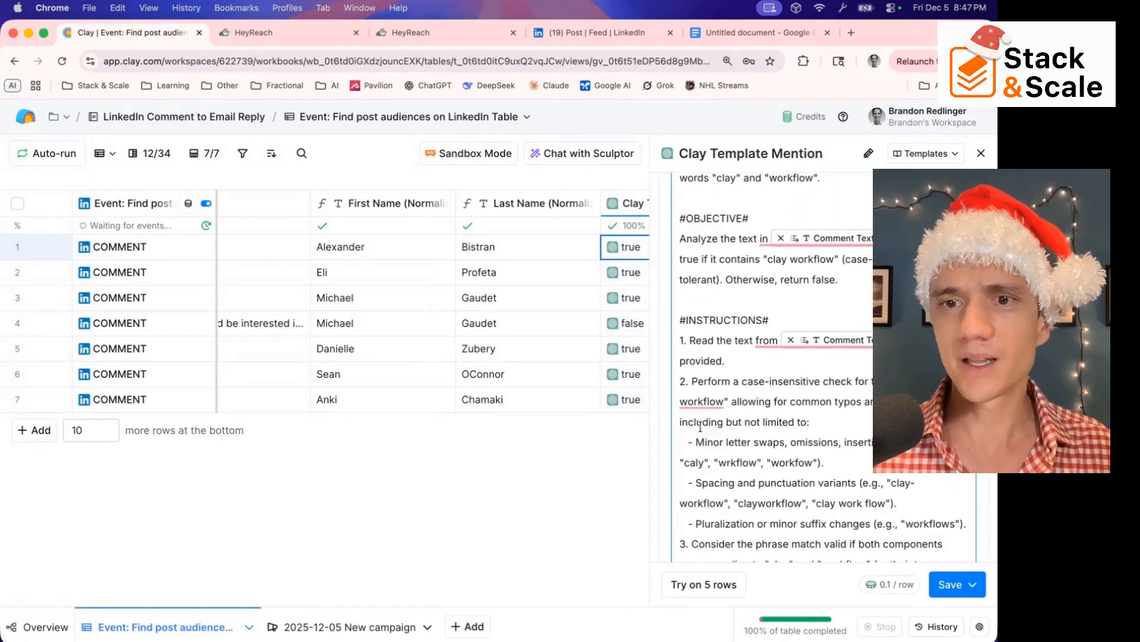
scroll(717, 471, "down", 4)
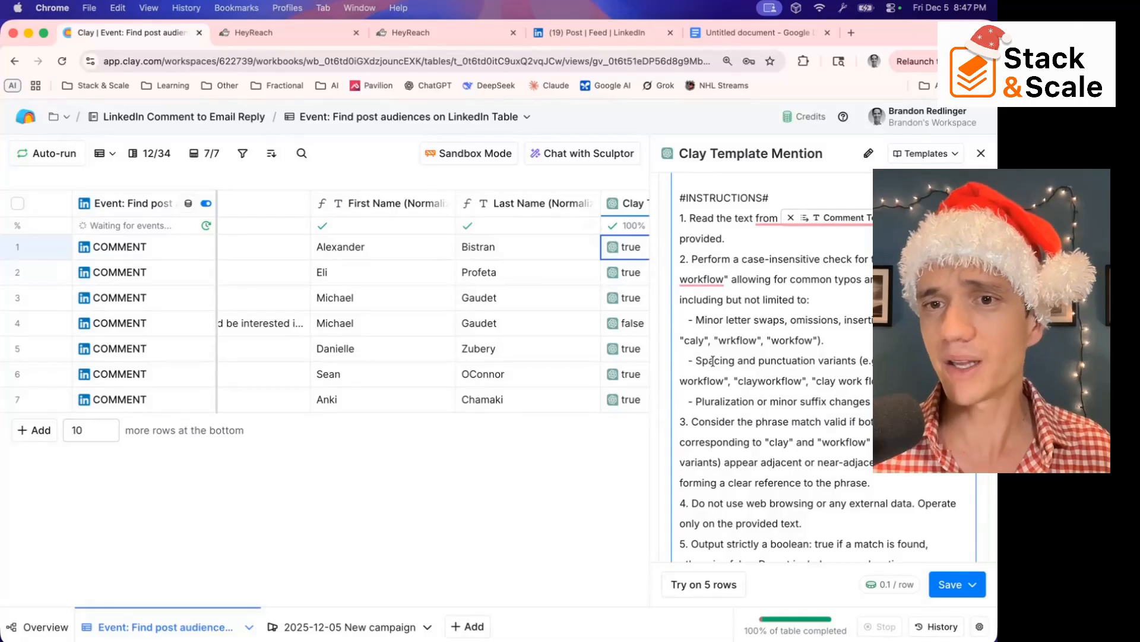
scroll(713, 360, "down", 10)
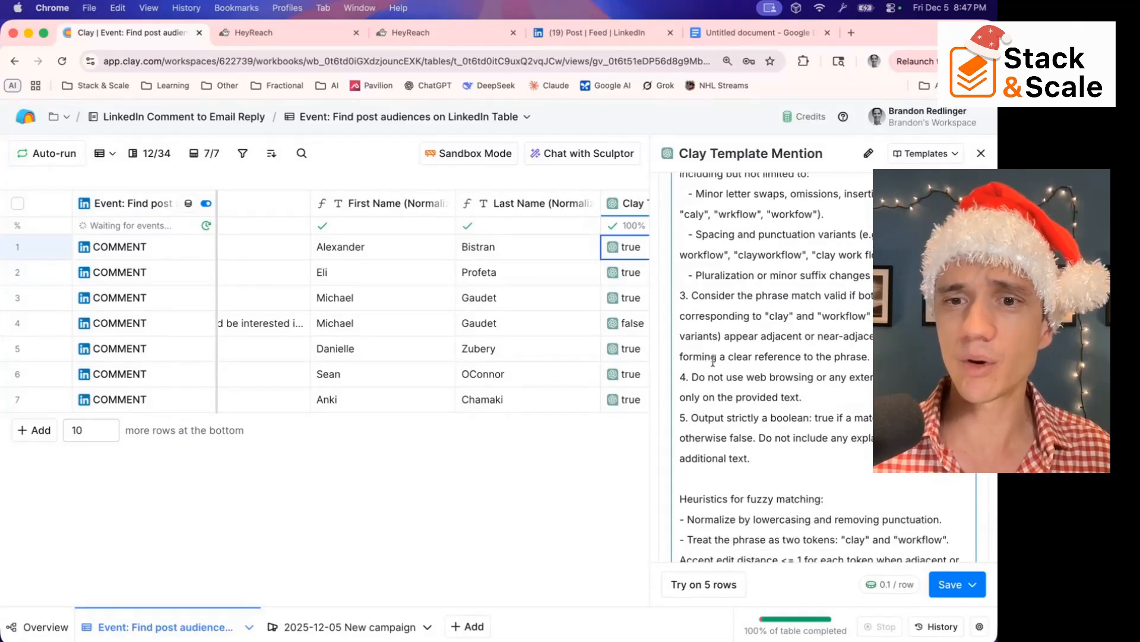
scroll(713, 360, "down", 4)
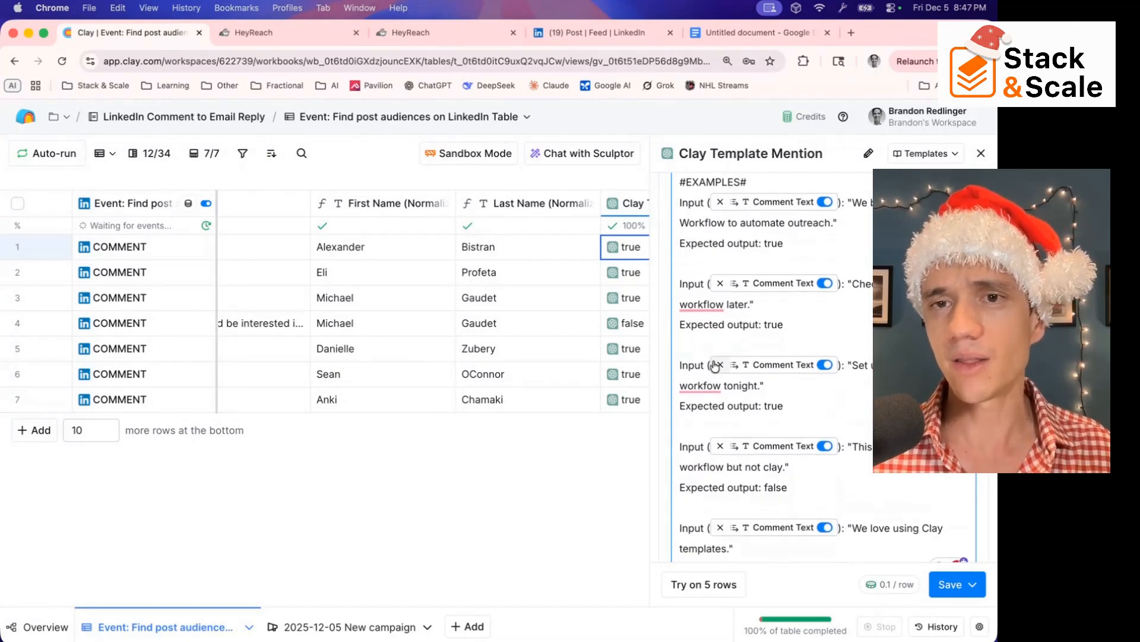
scroll(714, 365, "down", 4)
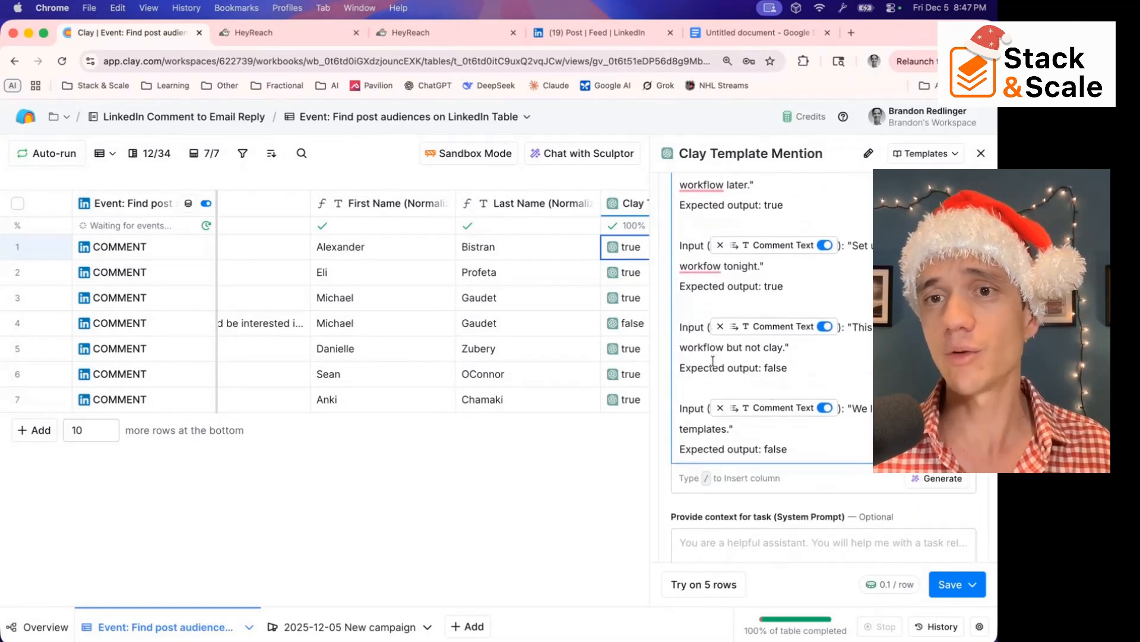
Clear the whole existing prompt from the Clay Template Mention column's configuration
scroll(712, 361, "up", 6)
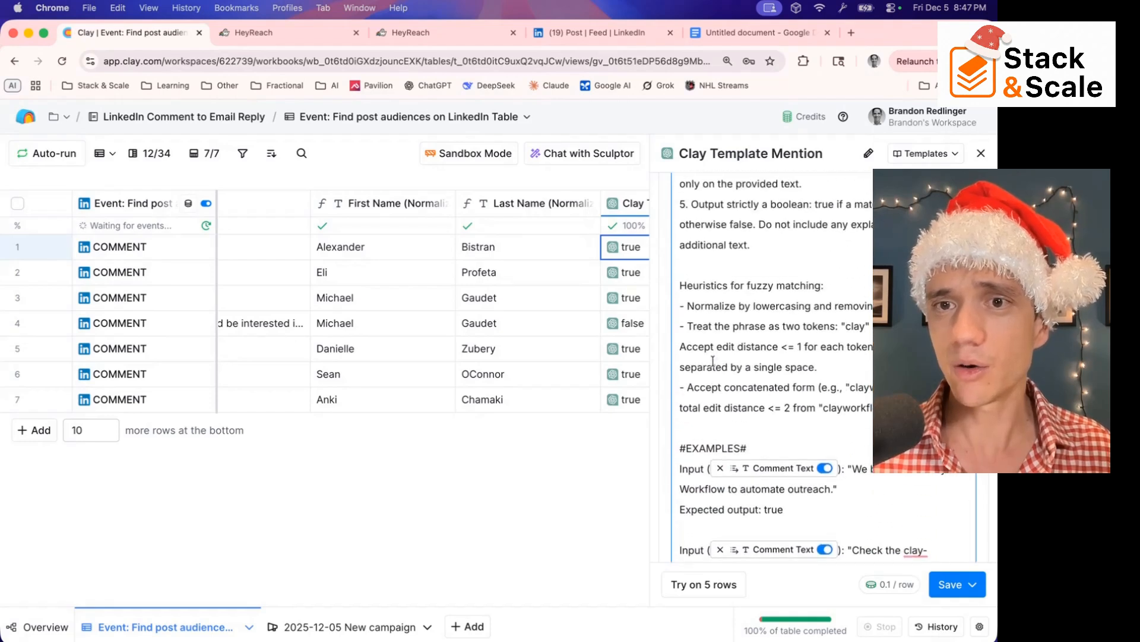
scroll(713, 361, "up", 10)
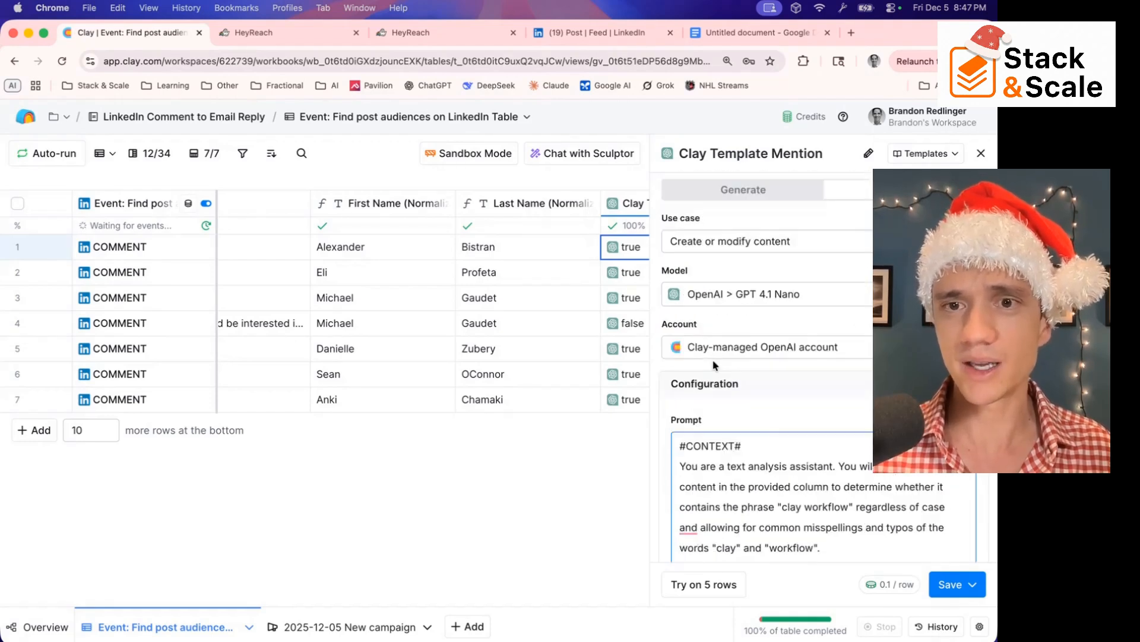
left_click_drag(745, 487, 743, 468)
key("super+a")
key("BackSpace")
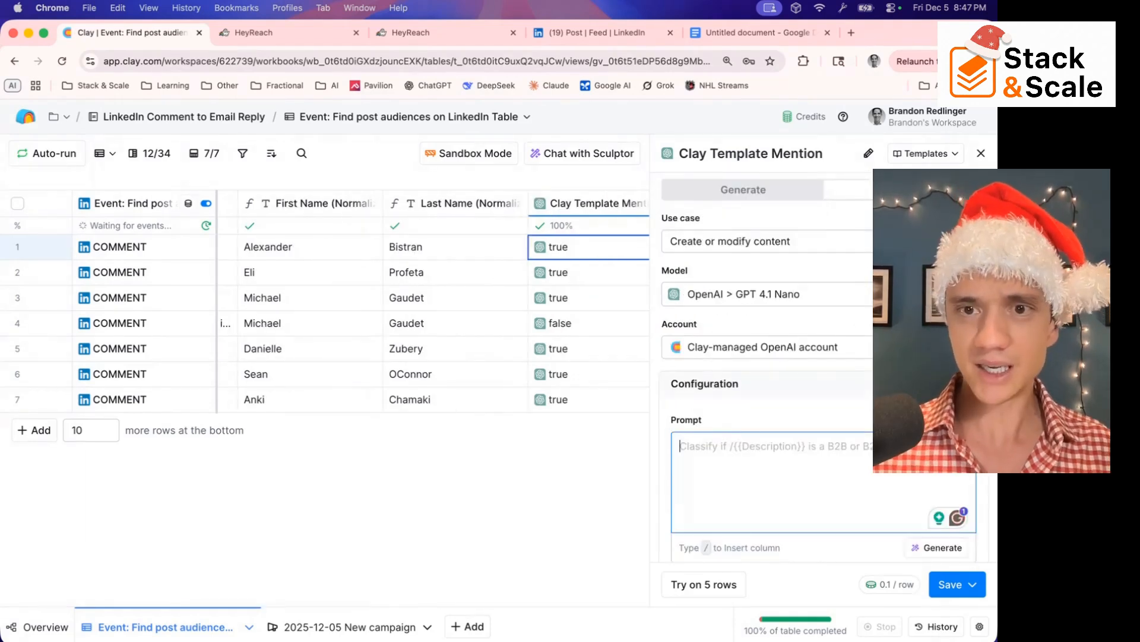
Open the prompt generator and start the goal description with "look at the column" followed by a reference to the Comment Text column
scroll(740, 476, "down", 6)
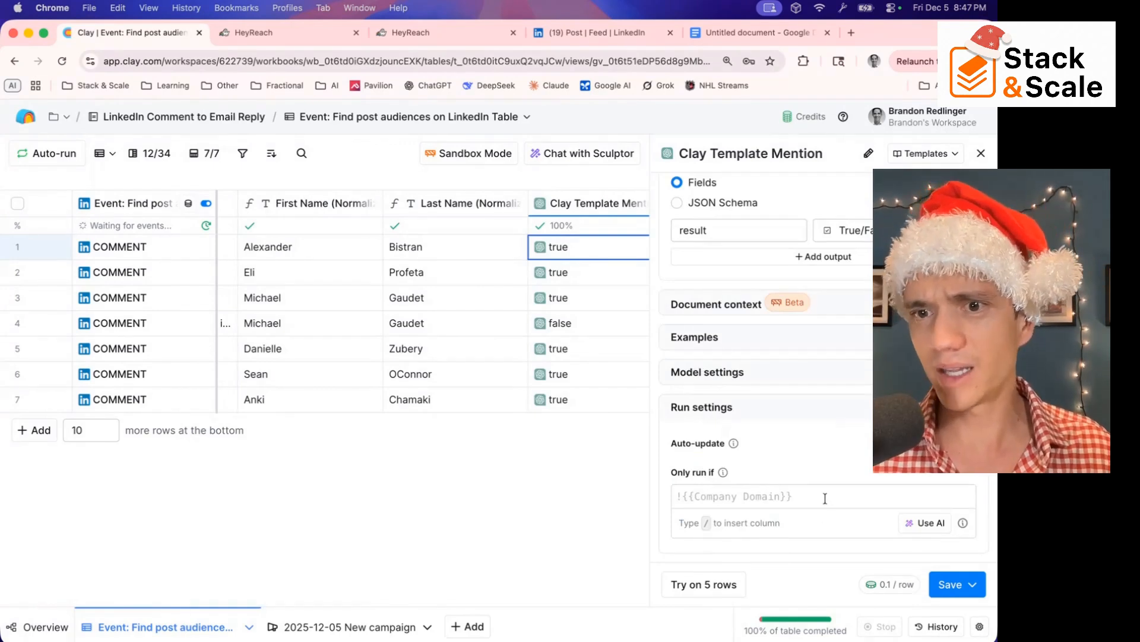
scroll(835, 441, "up", 5)
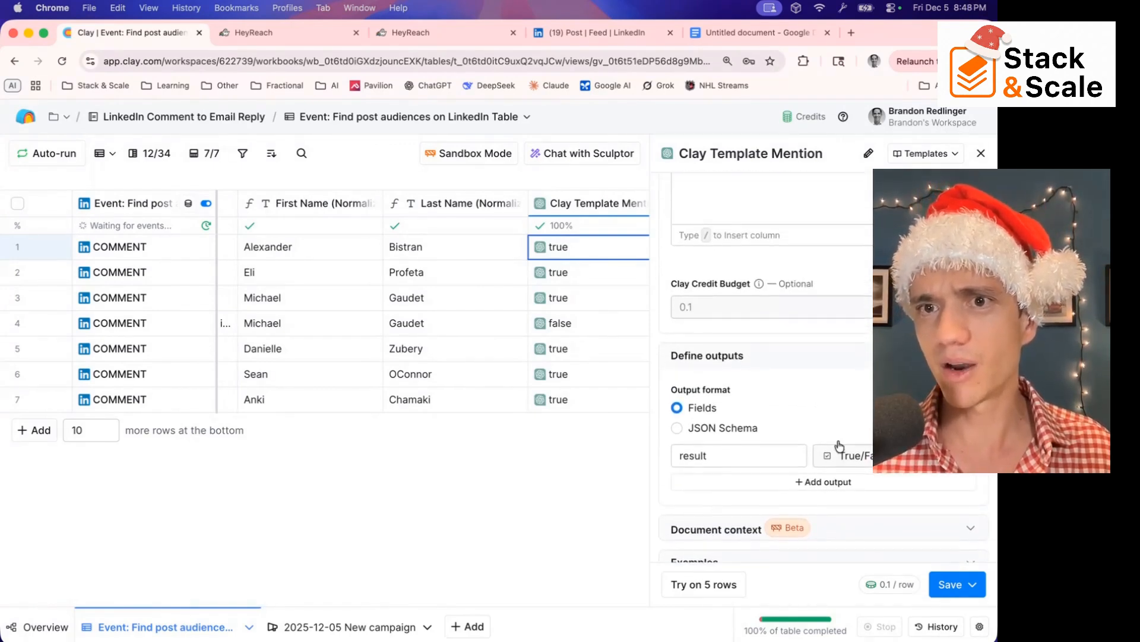
scroll(839, 446, "up", 4)
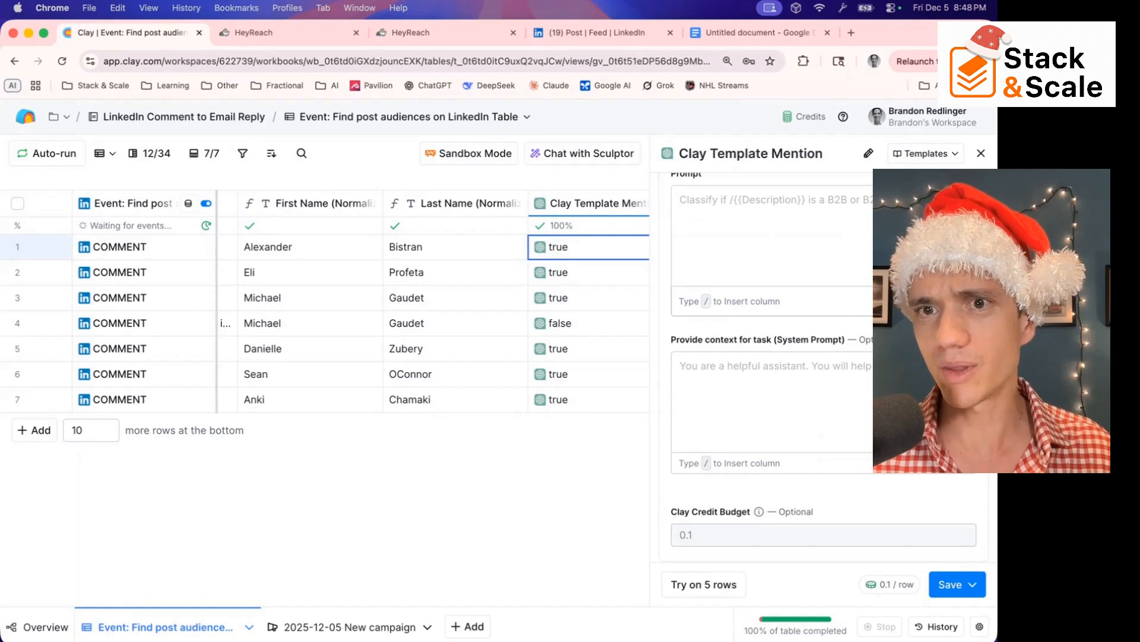
left_click(942, 301)
left_click(487, 323)
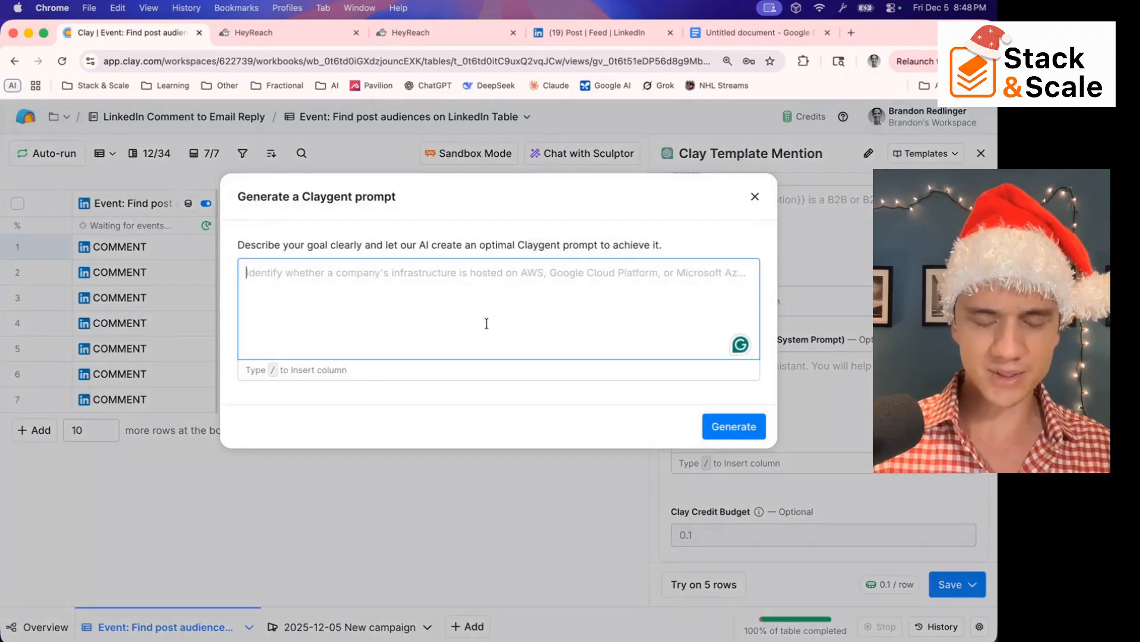
type("look a")
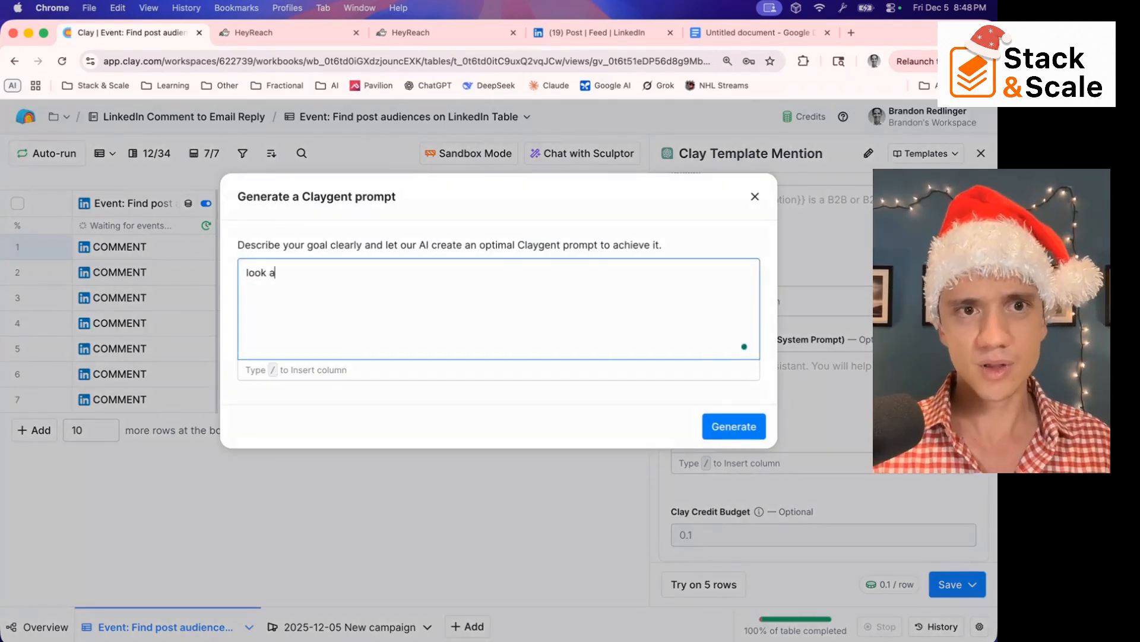
type("t the column /")
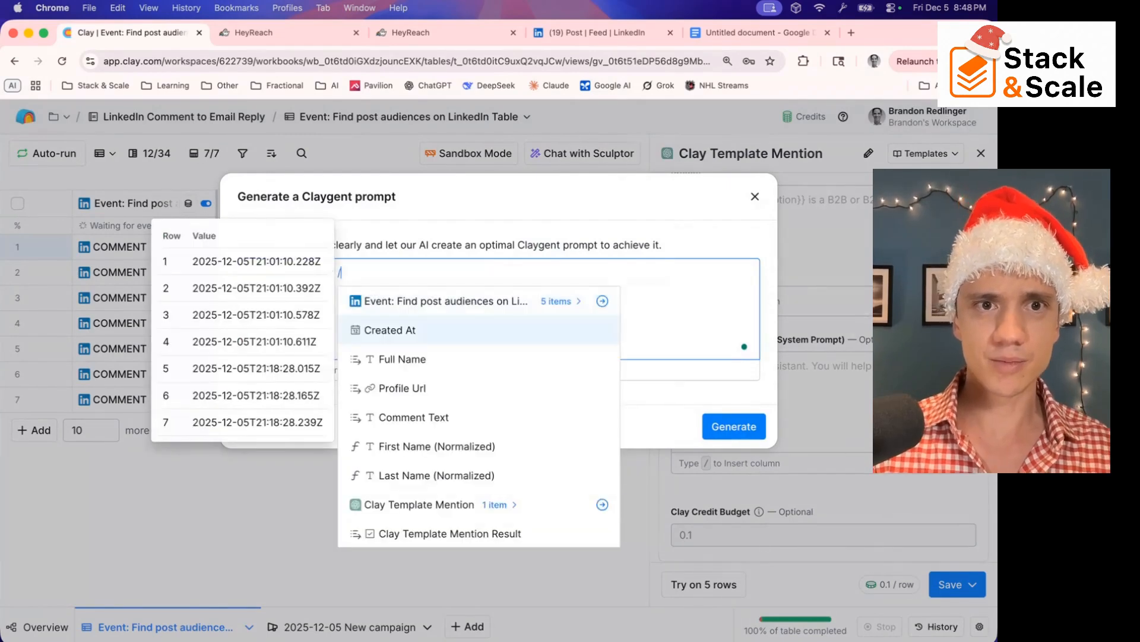
left_click(438, 419)
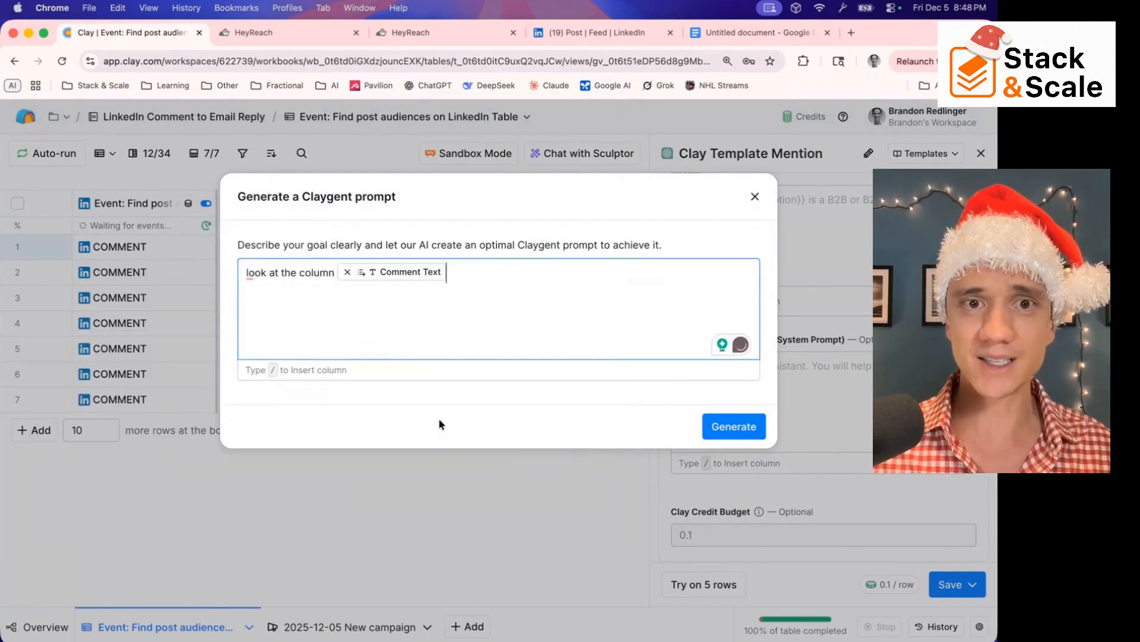
Complete the goal's first sentence with "to determine of they say "magic words" and if so, output true."
type("to de")
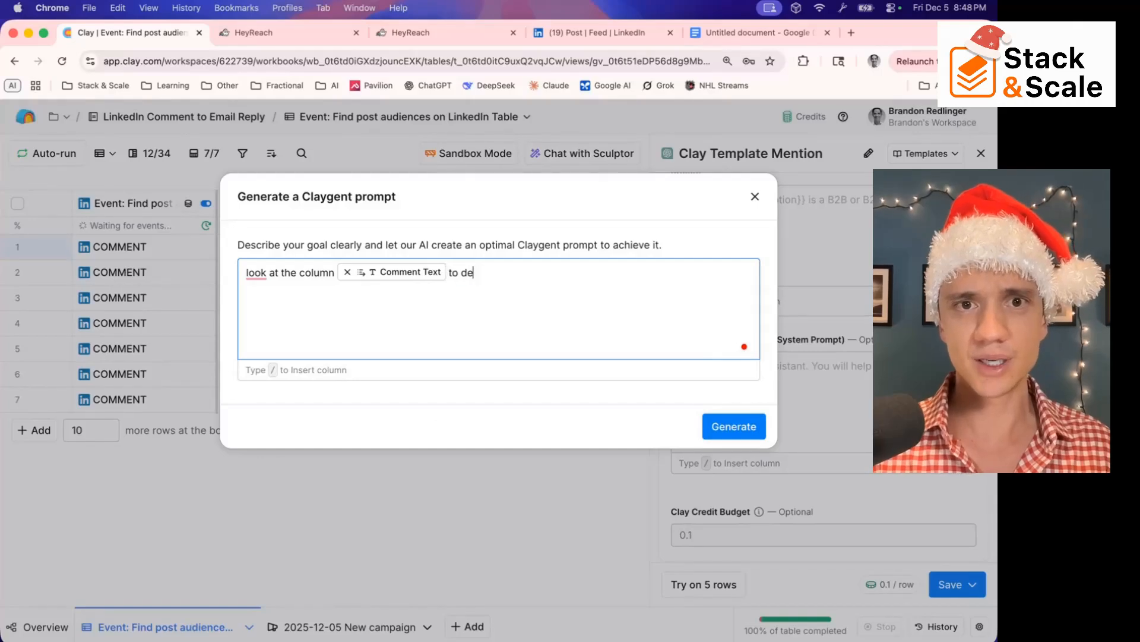
type("termine of th")
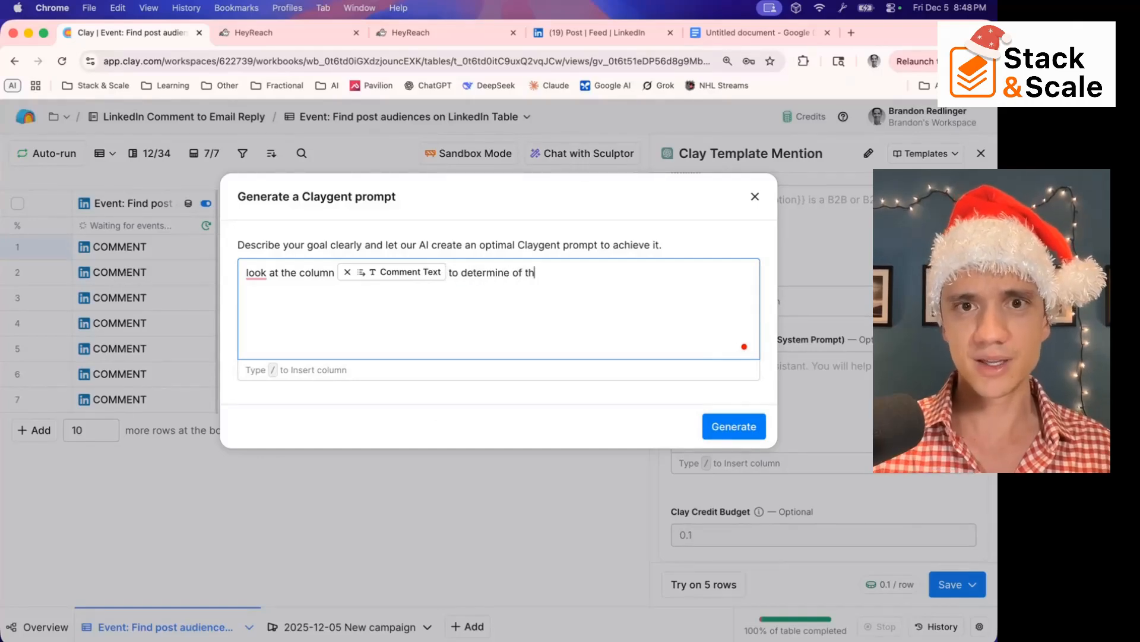
type("ey say \"")
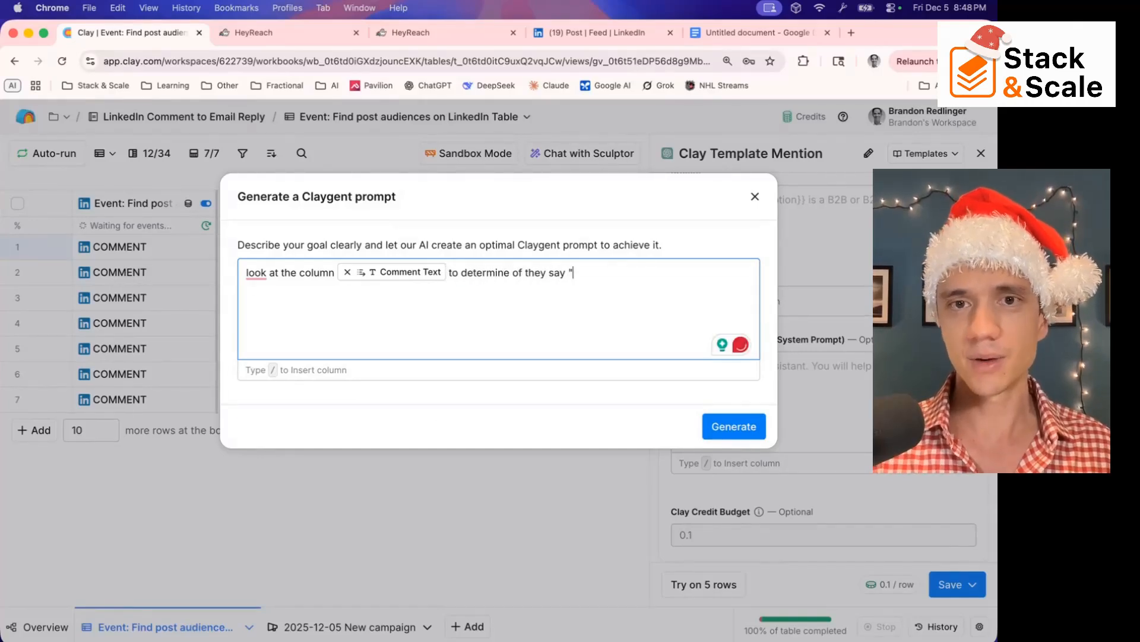
type("magic words\"")
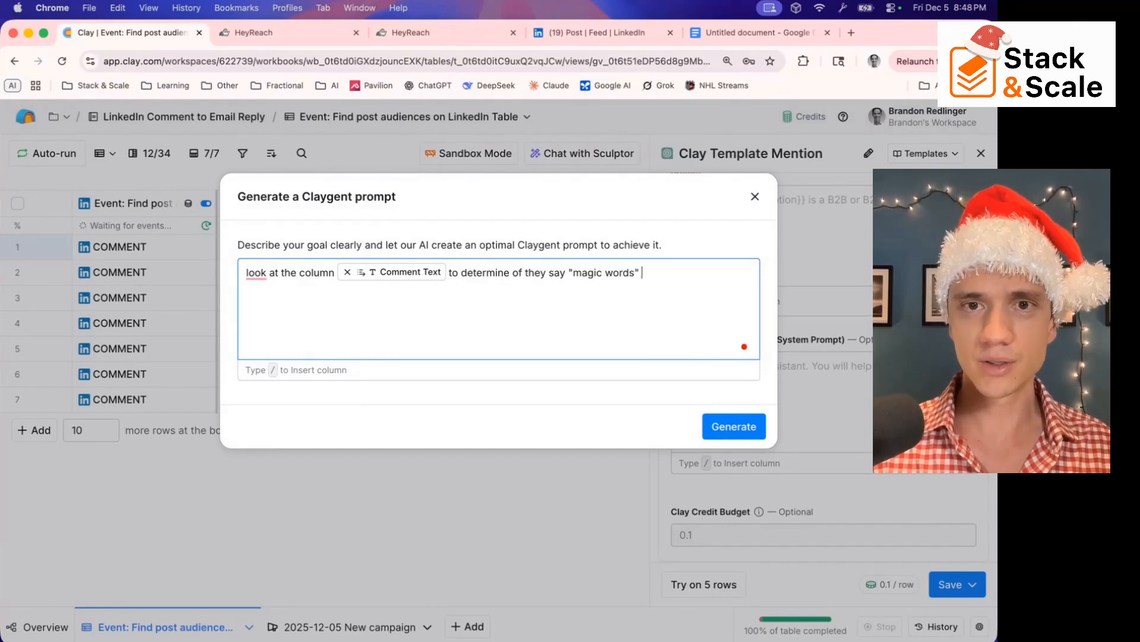
type(" and is so")
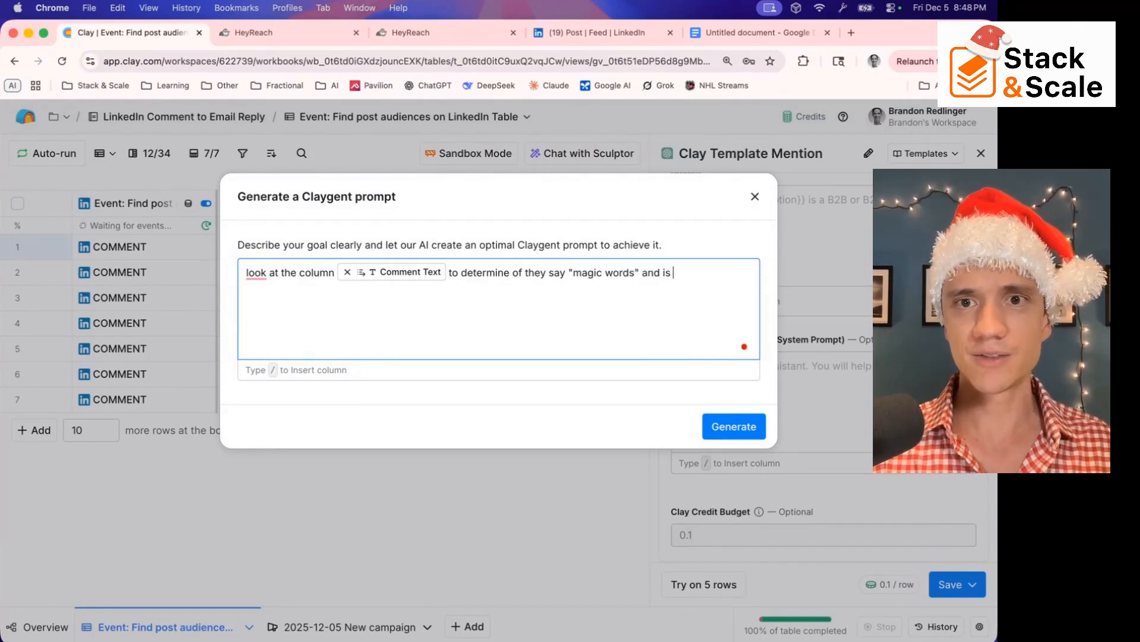
key("BackSpace")
key("BackSpace")
key("BackSpace")
key("BackSpace")
key("BackSpace")
type("of ")
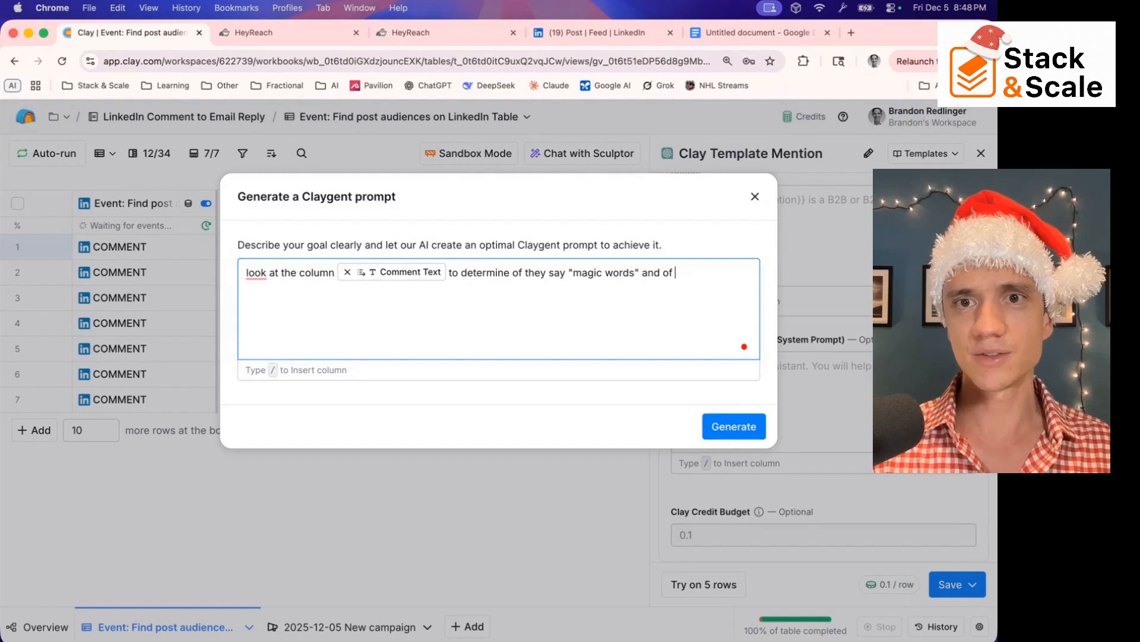
type("so, outp")
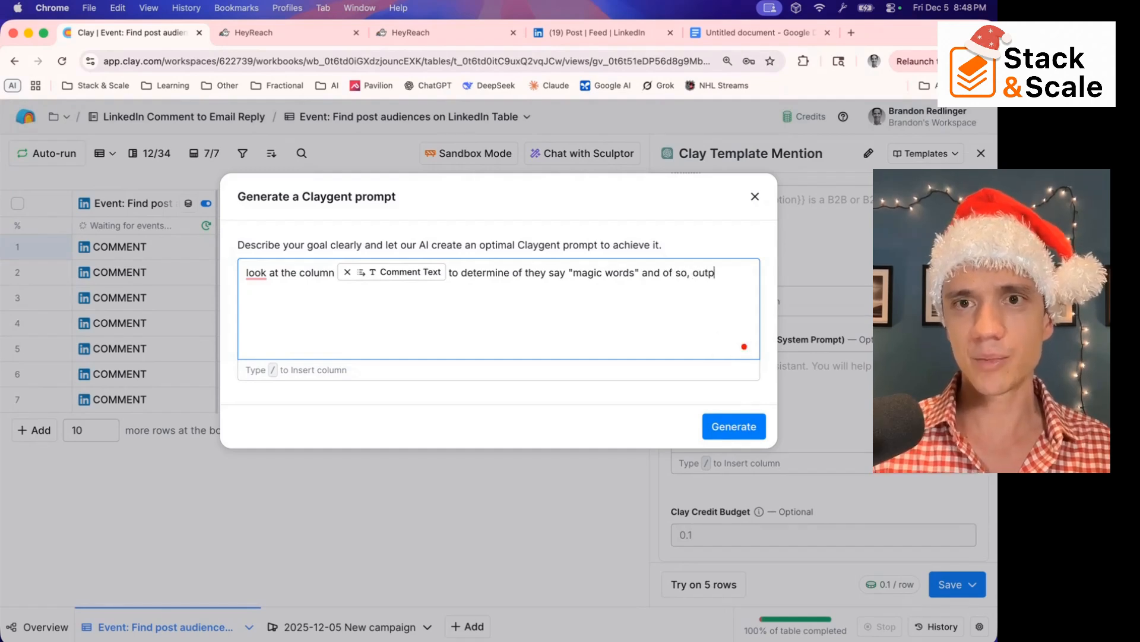
type("ut true.")
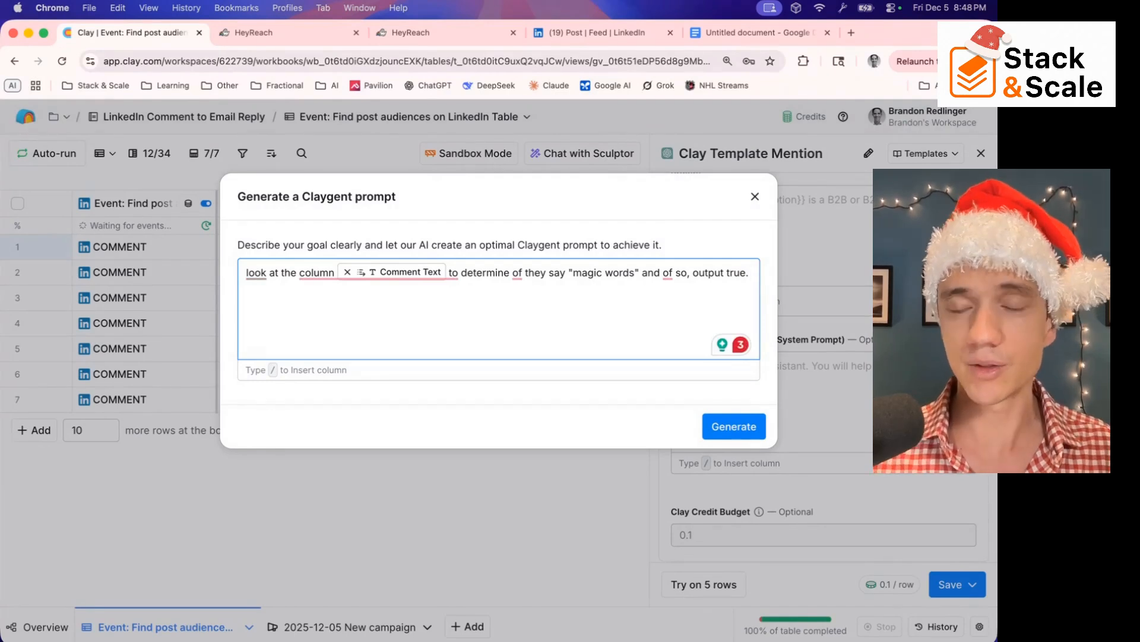
key("alt+Left")
key("alt+Left")
key("alt+Left")
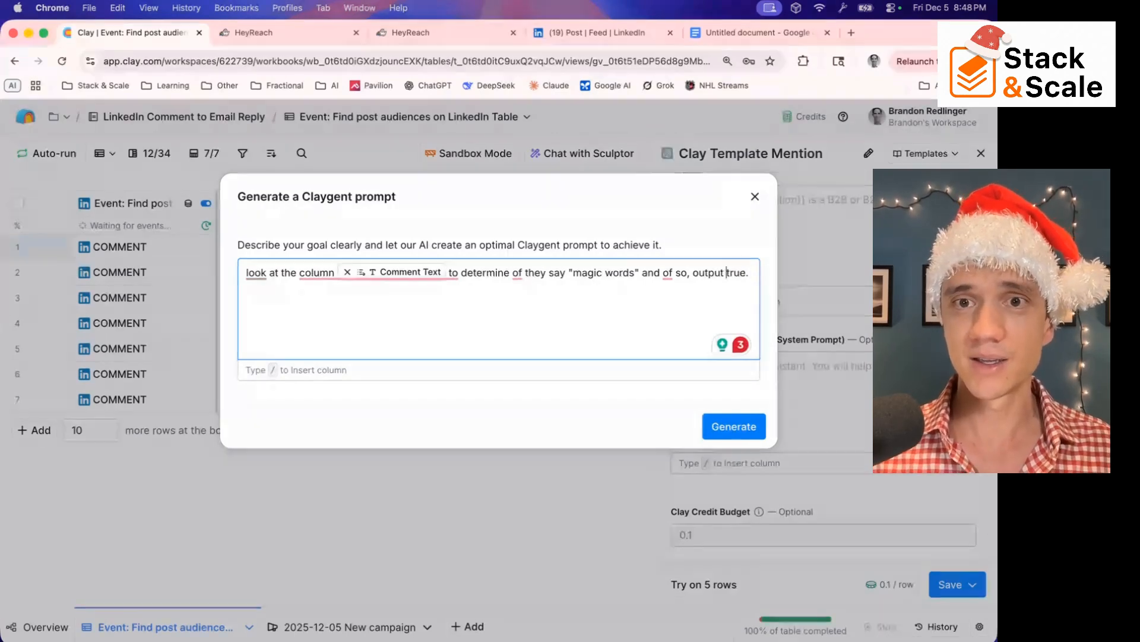
key("shift+Right")
type("i")
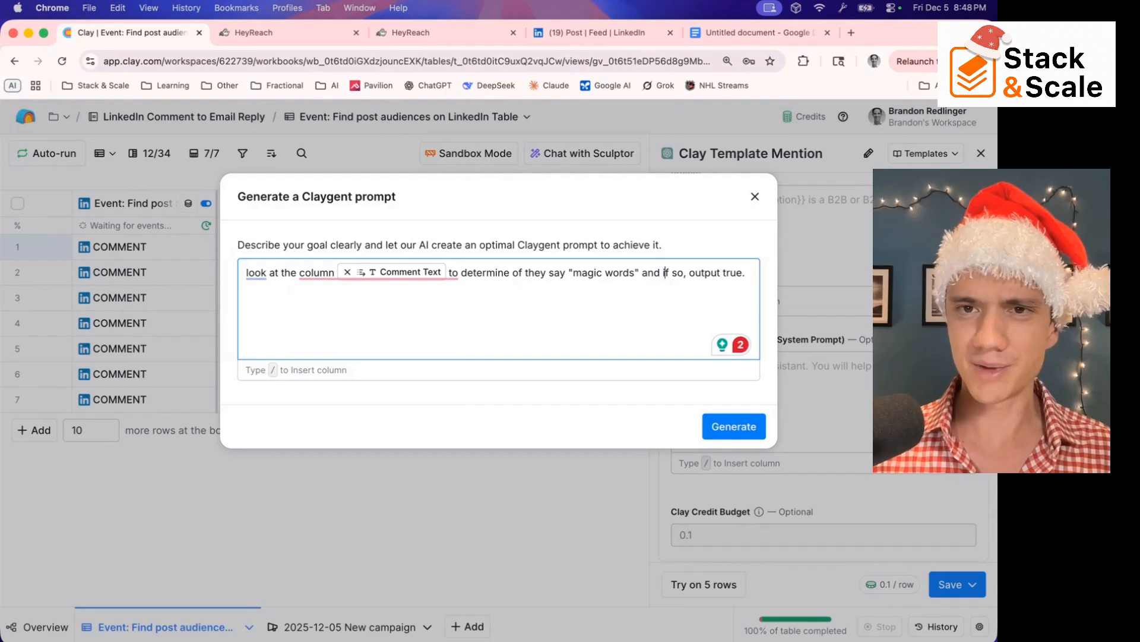
key("super+Right")
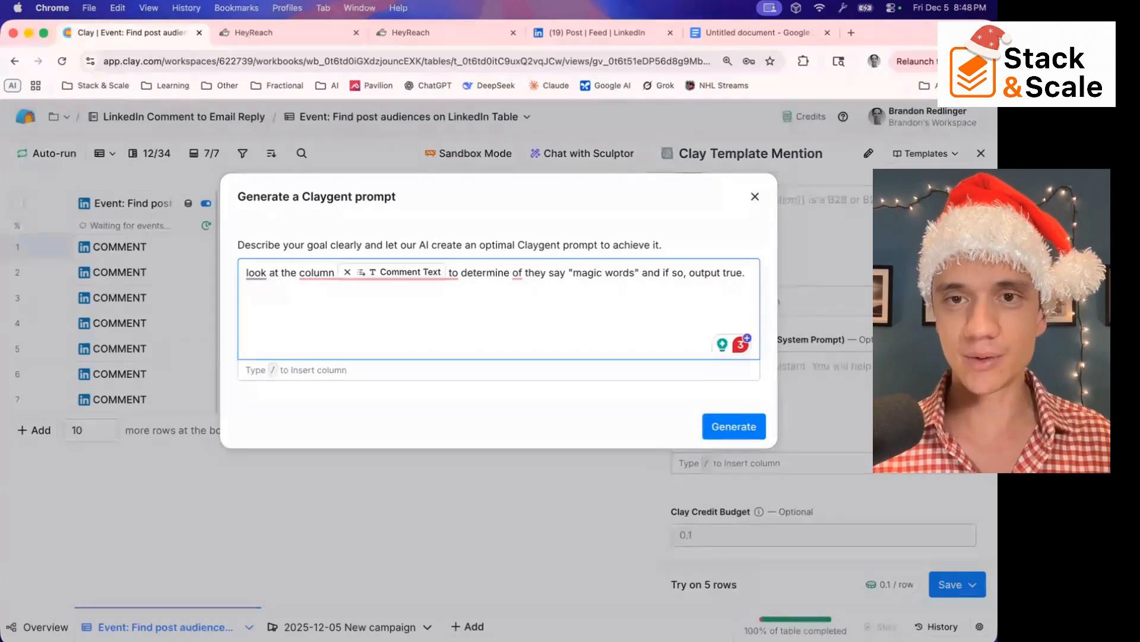
Dictate "It does not need to be case sensitive and please take into account misspellings and typos of magic words." and generate the prompt
key("fn")
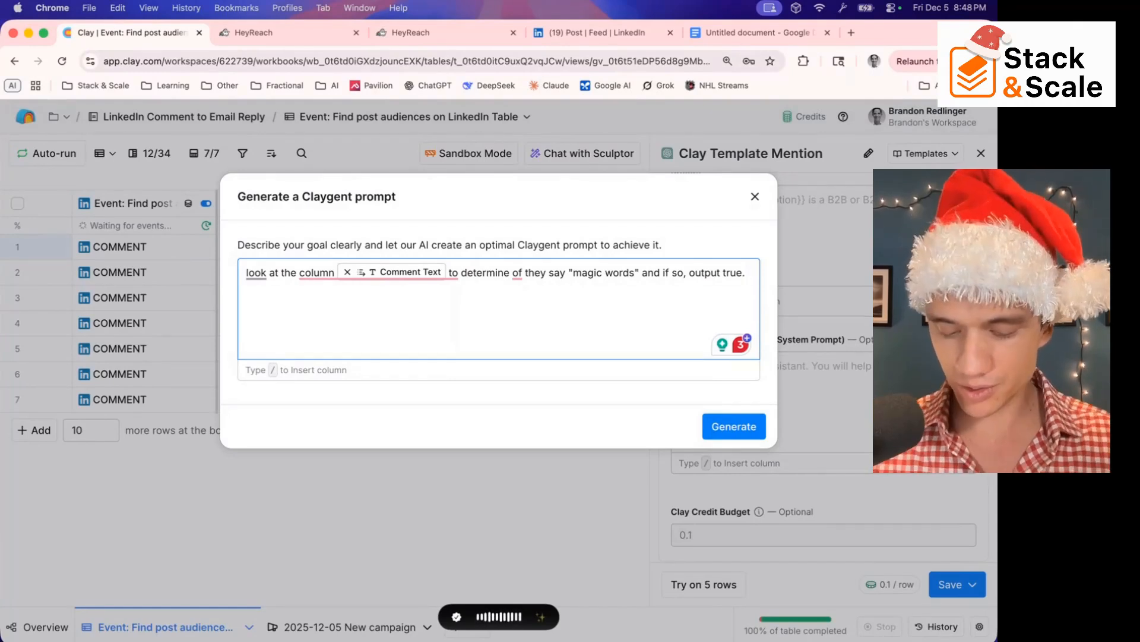
key("fn")
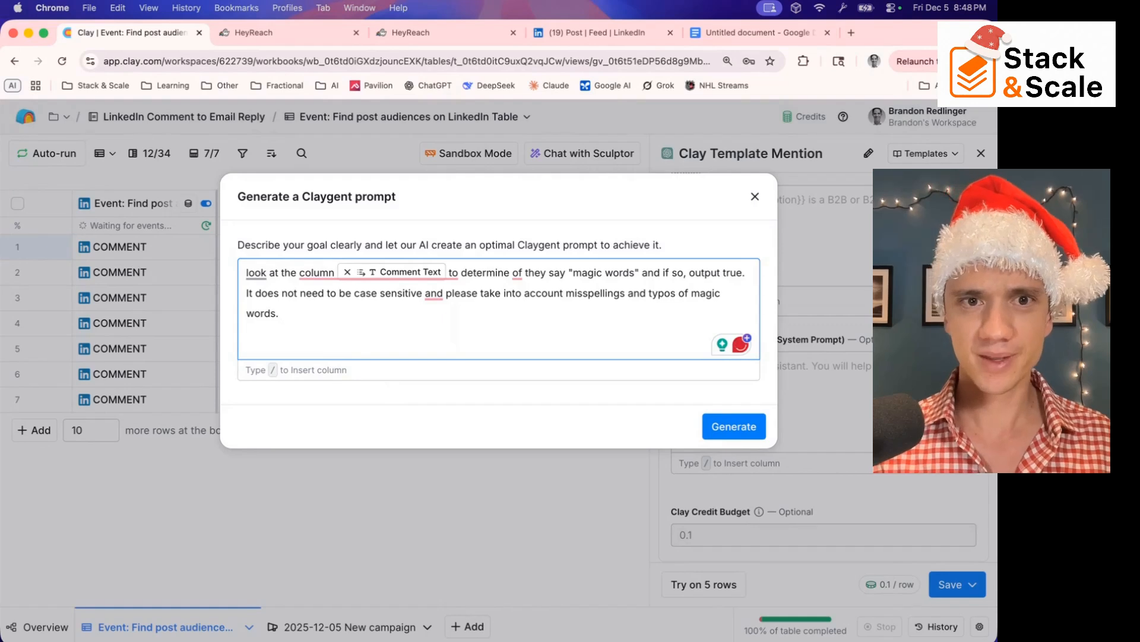
left_click(745, 428)
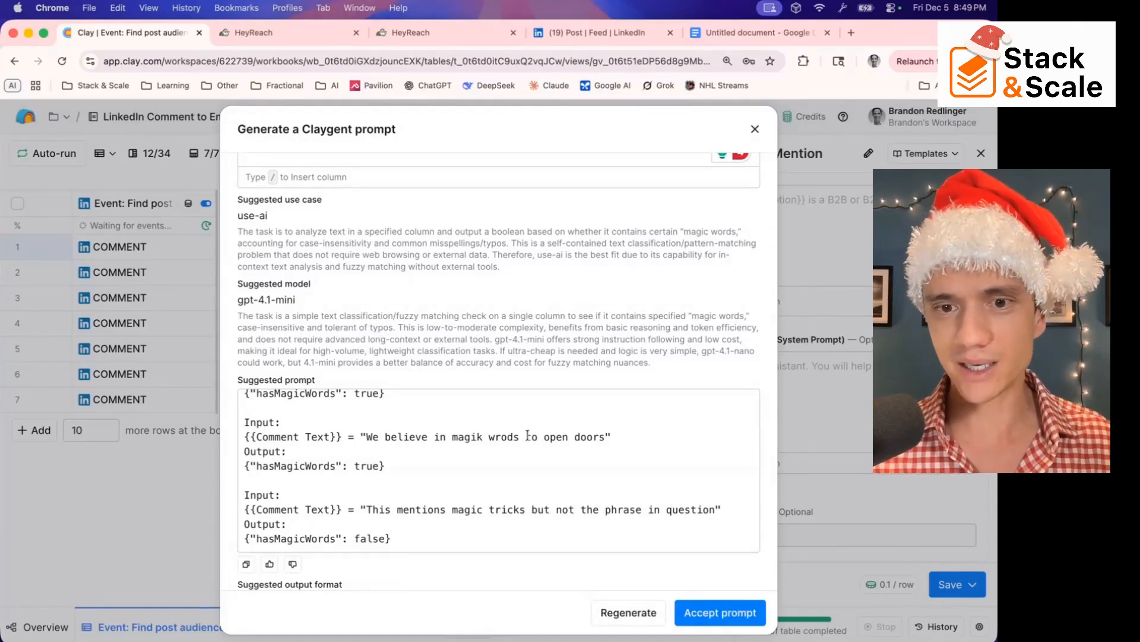
Dismiss the generated prompt and close the Clay Template Mention configuration without saving
left_click(755, 130)
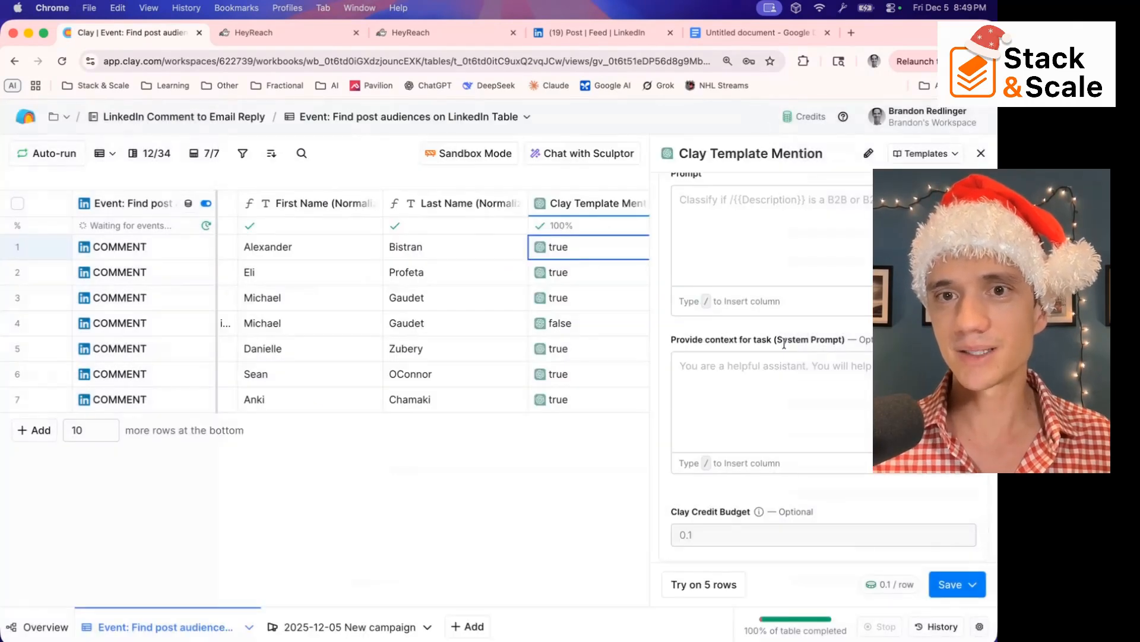
scroll(786, 343, "up", 5)
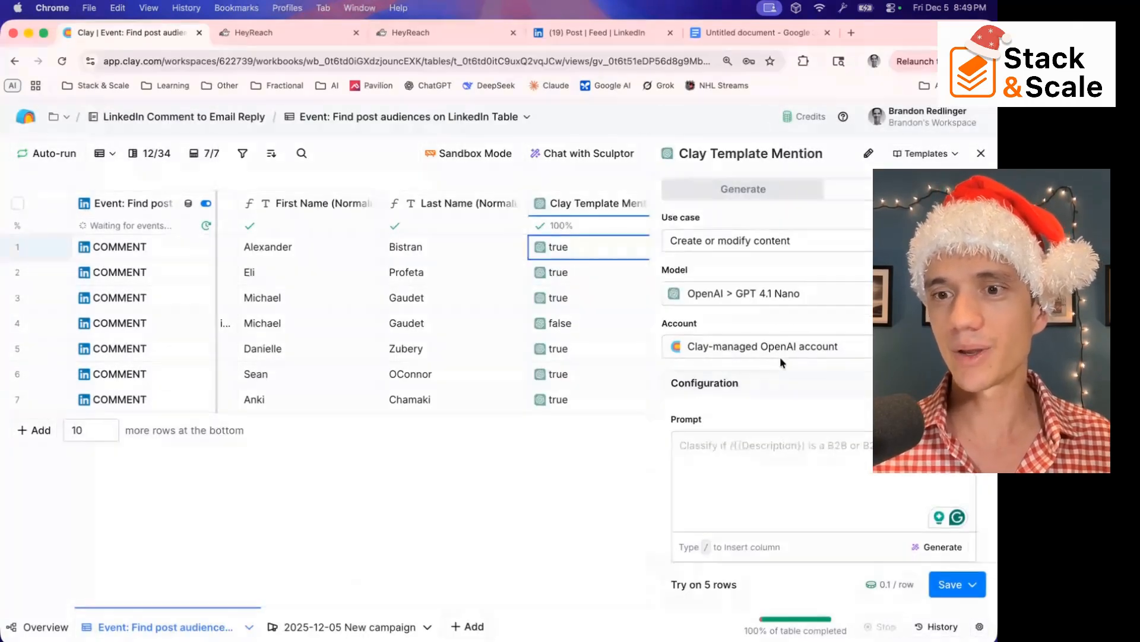
left_click(981, 154)
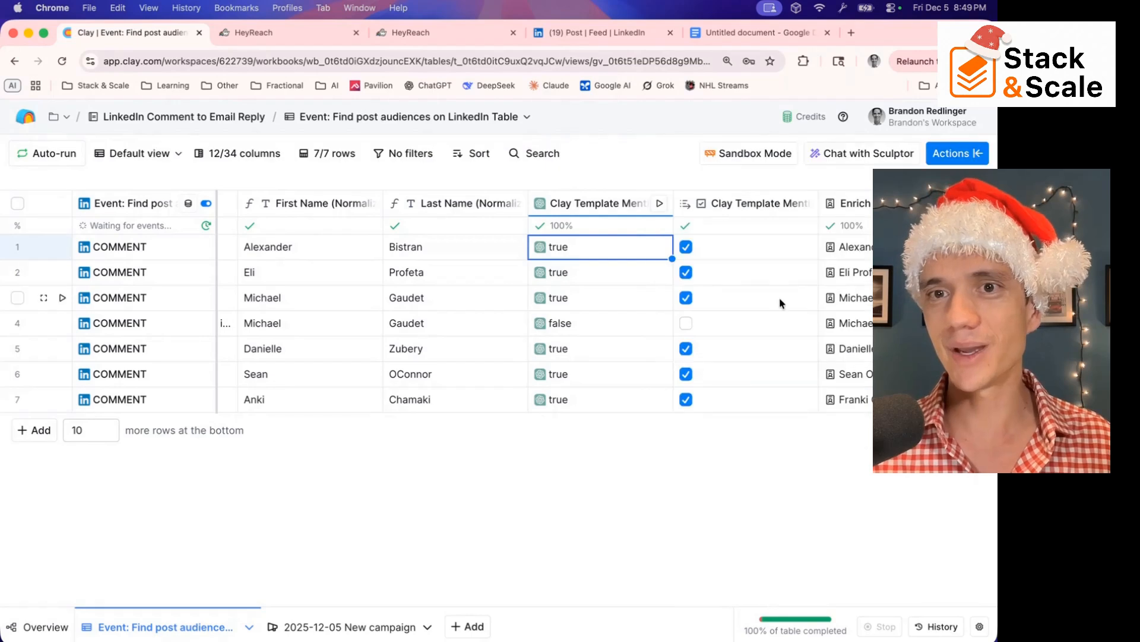
Go to the LinkedIn Comment to Email Reply workbook's overview and open the workbook settings
scroll(325, 352, "left", 5)
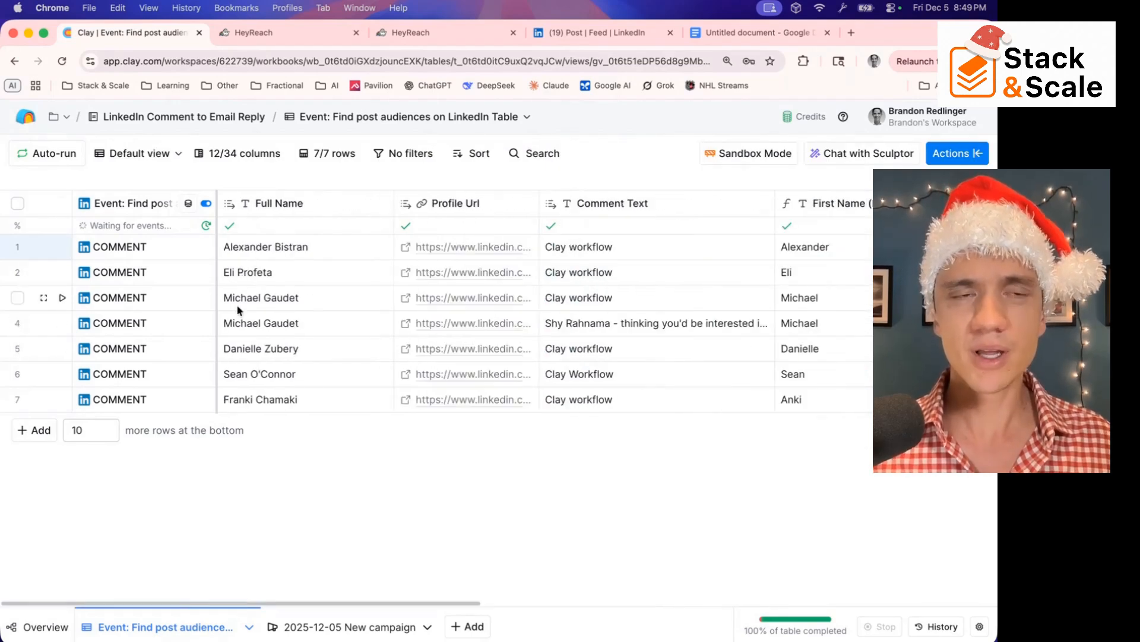
left_click(69, 118)
left_click(374, 445)
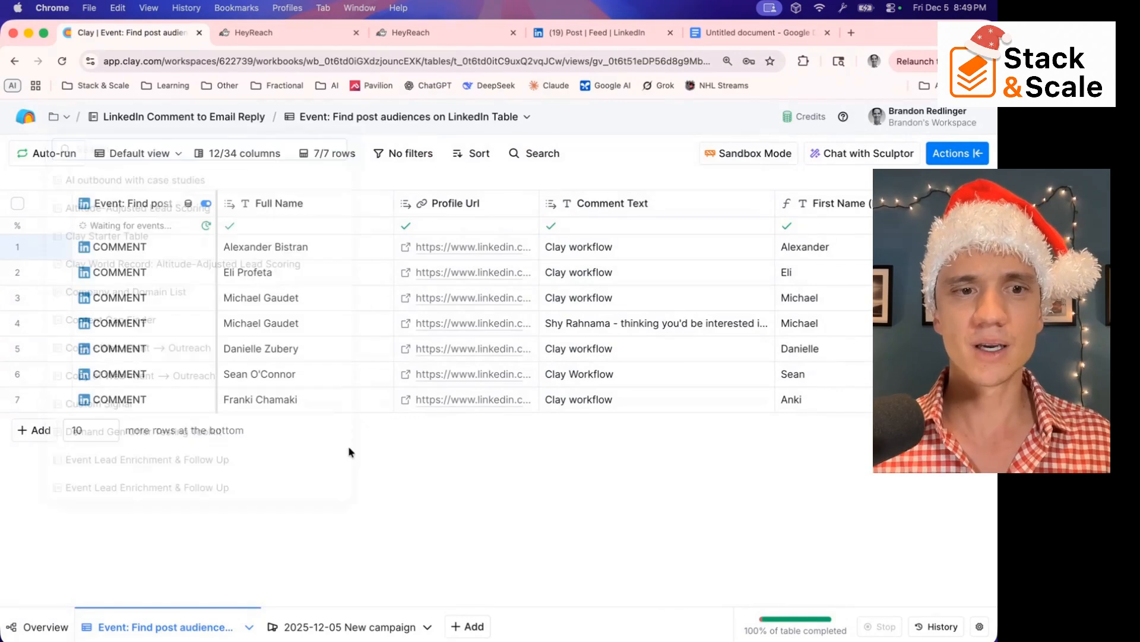
left_click(39, 622)
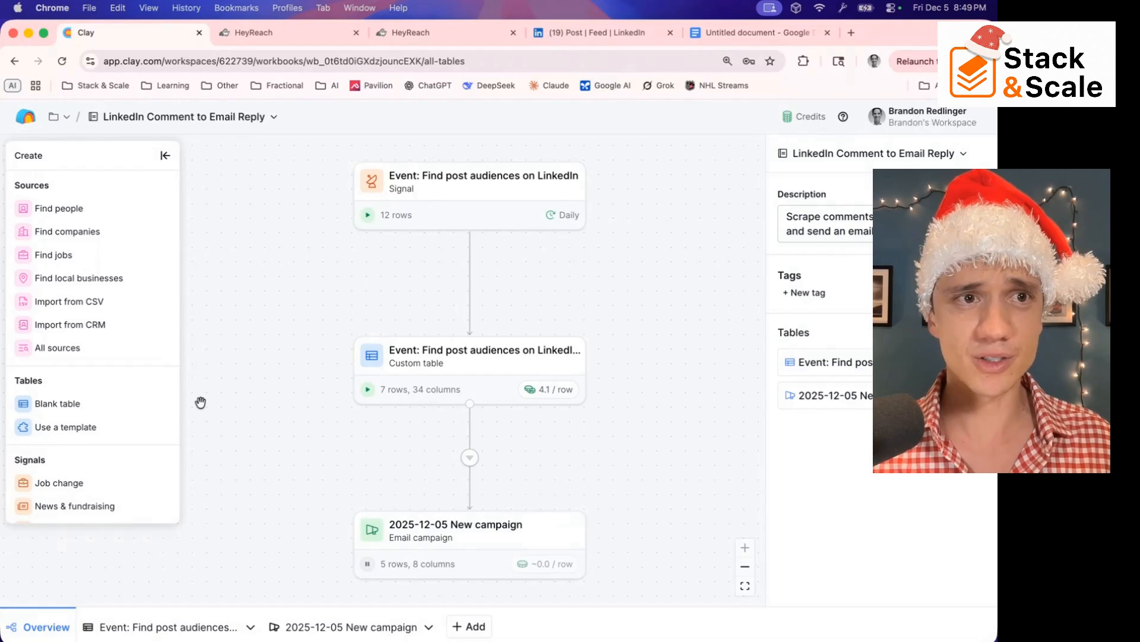
left_click(274, 118)
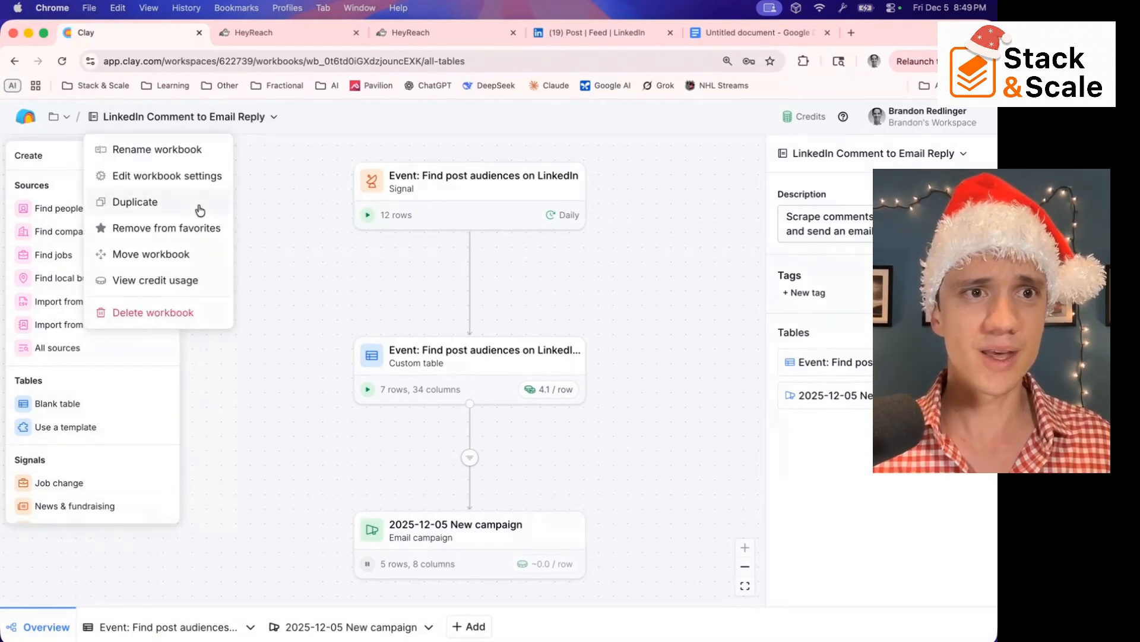
left_click(182, 177)
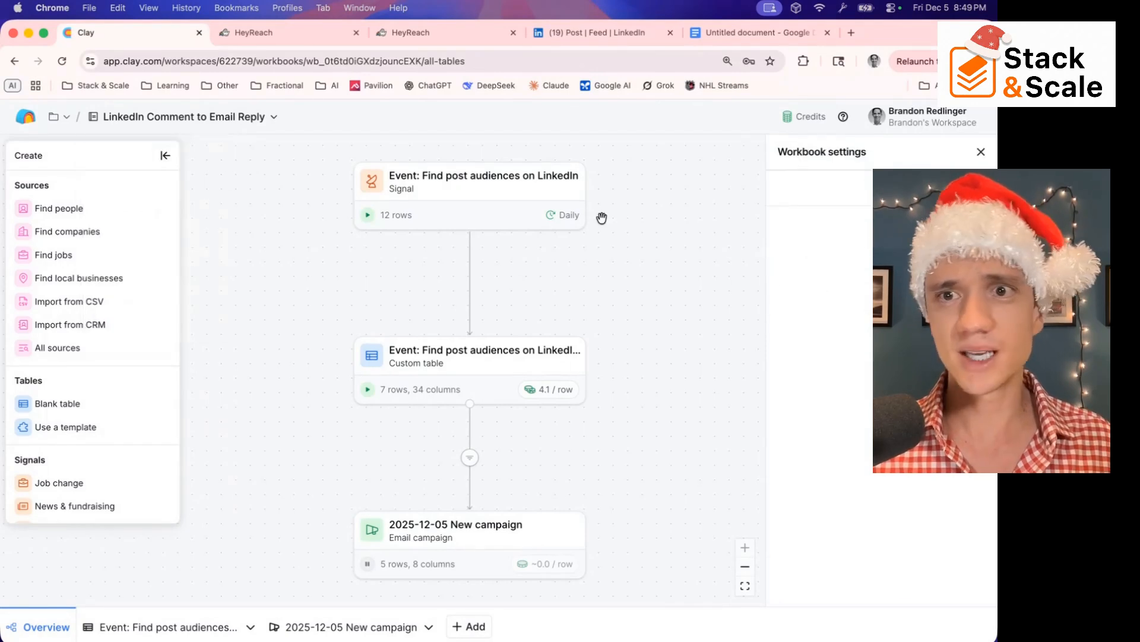